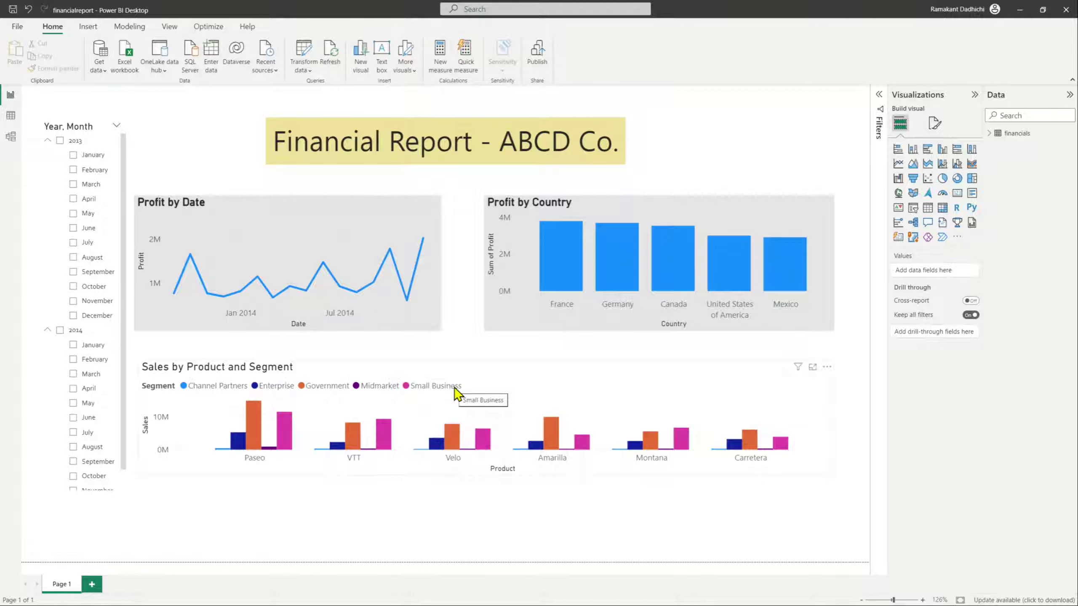
# Save financialreport.pbix, publish it to My workspace replacing the existing dataset, and open it online
pyautogui.click(536, 57)
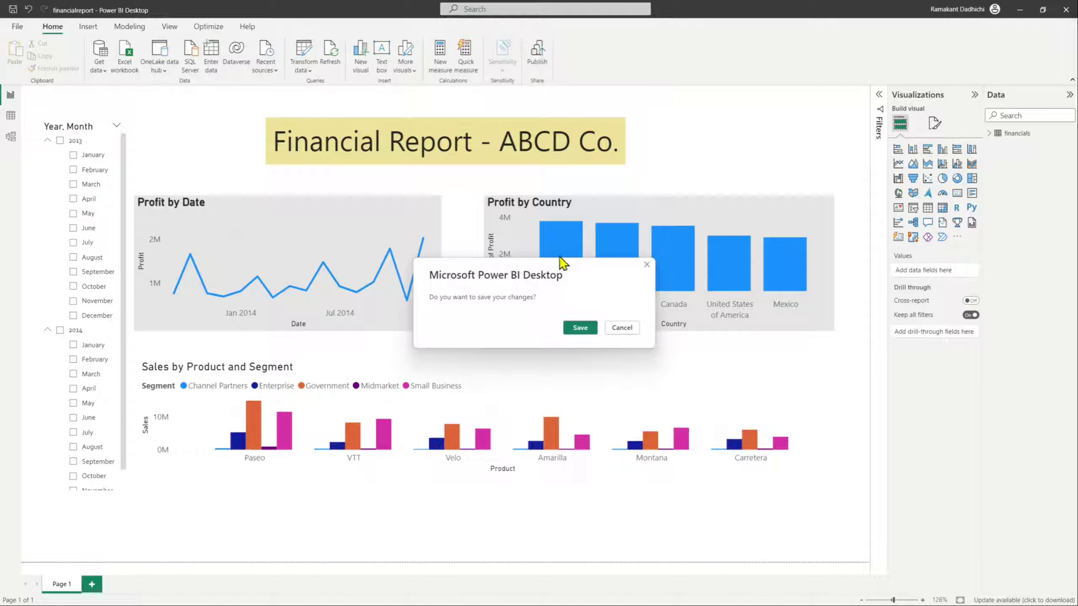
pyautogui.click(573, 331)
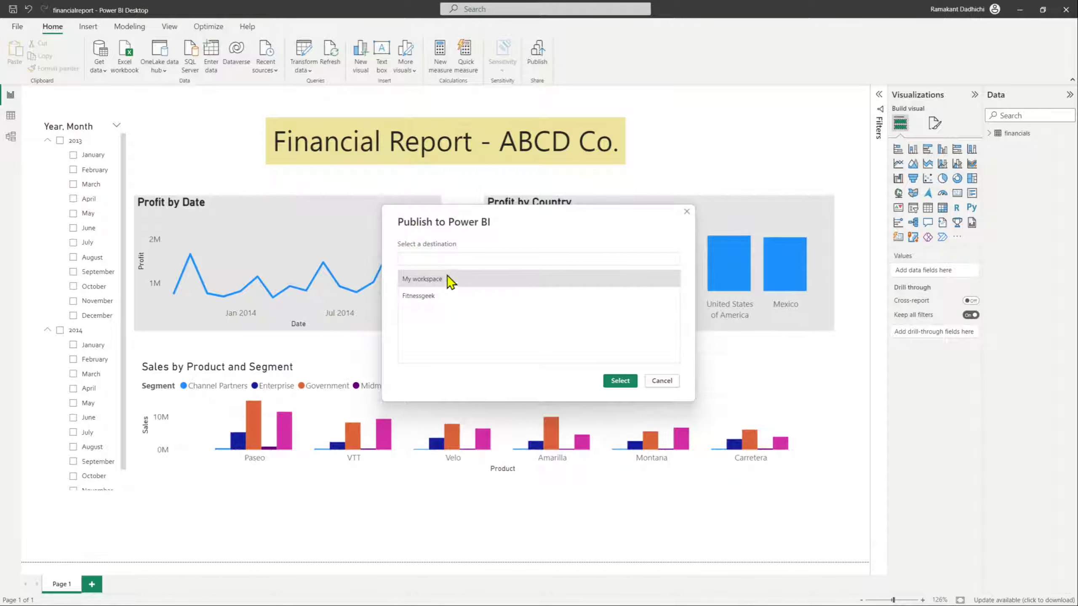
pyautogui.click(619, 381)
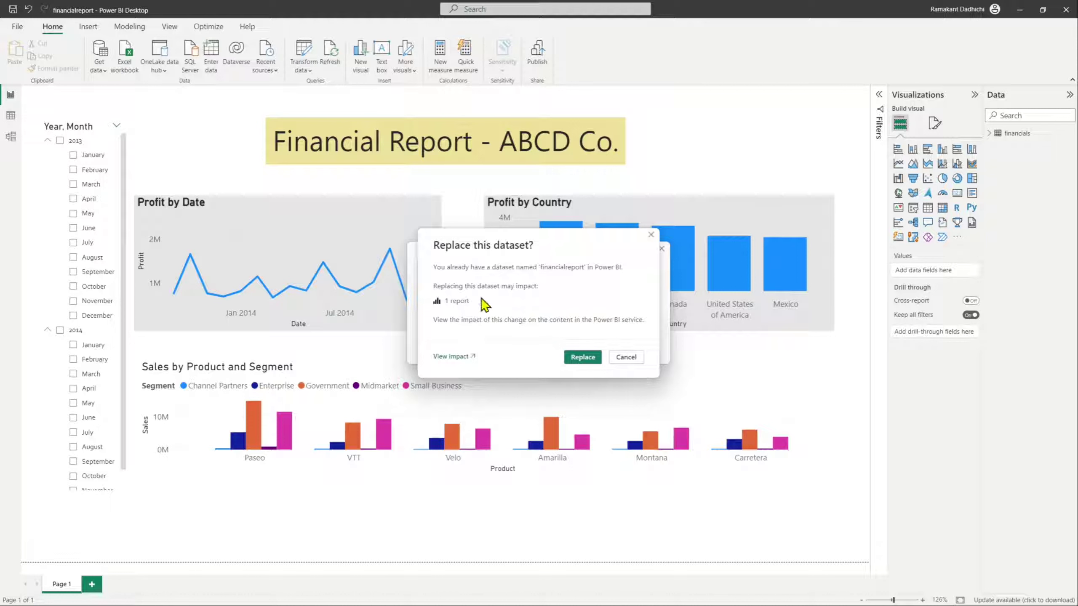
pyautogui.click(579, 361)
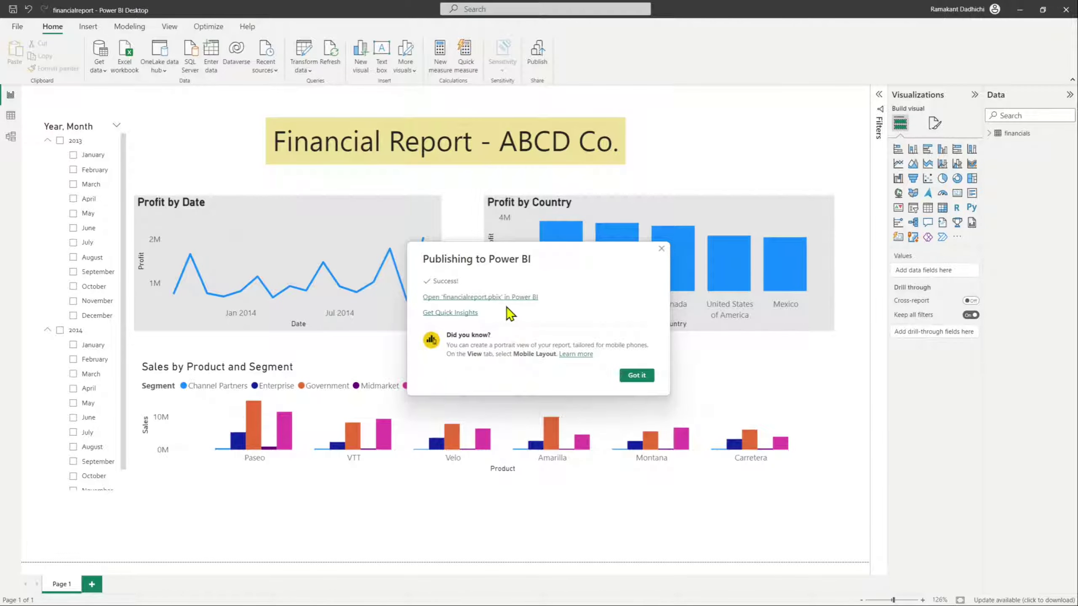
pyautogui.click(460, 299)
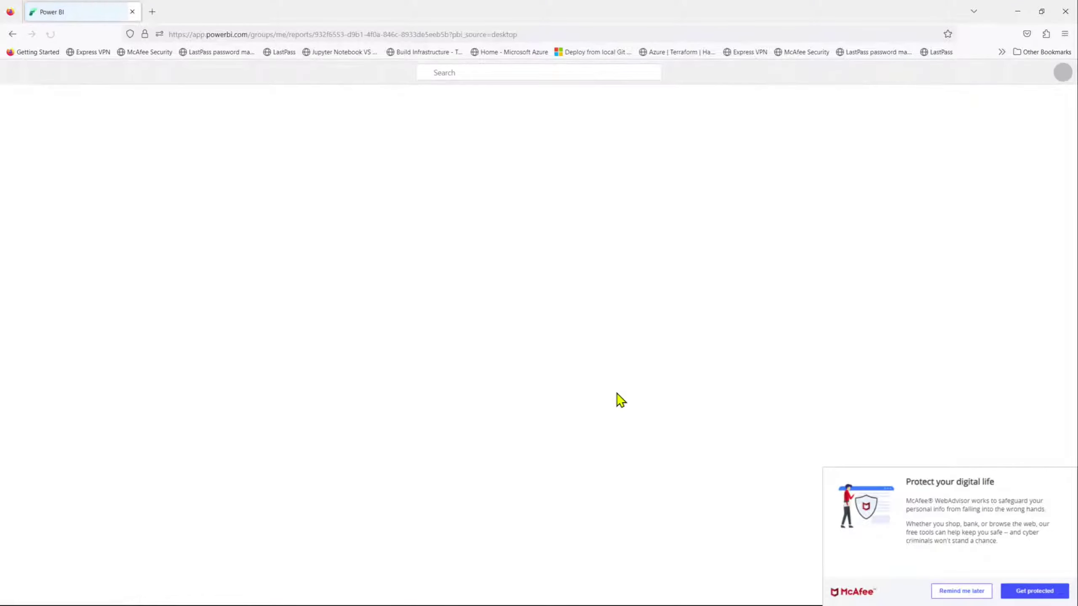
# Filter the Year, Month slicer to 2014 January, then view the financialreport dataset page
pyautogui.click(958, 592)
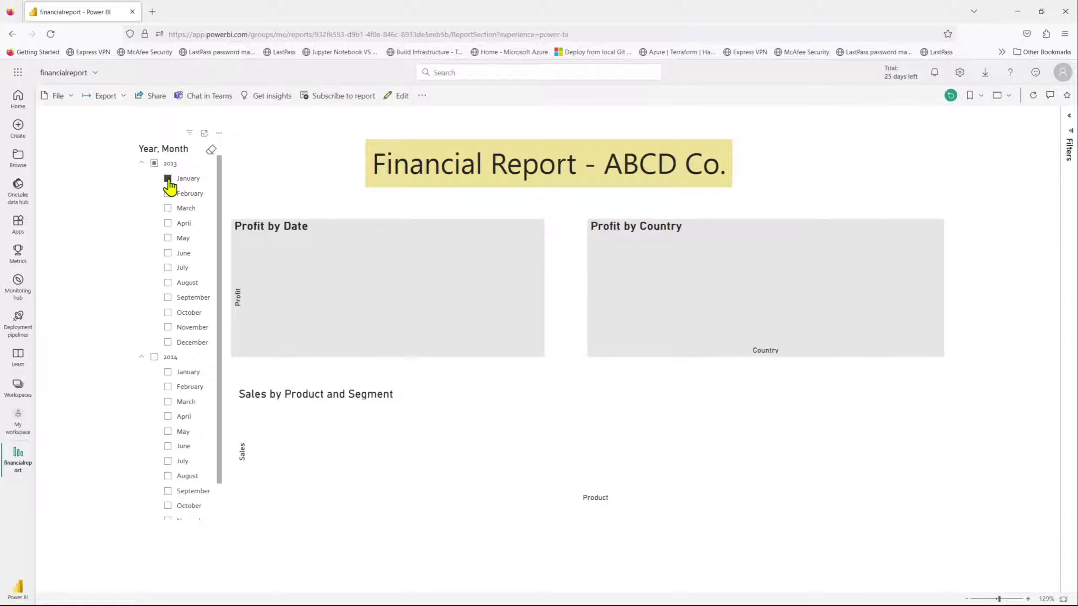
pyautogui.click(168, 193)
pyautogui.click(168, 371)
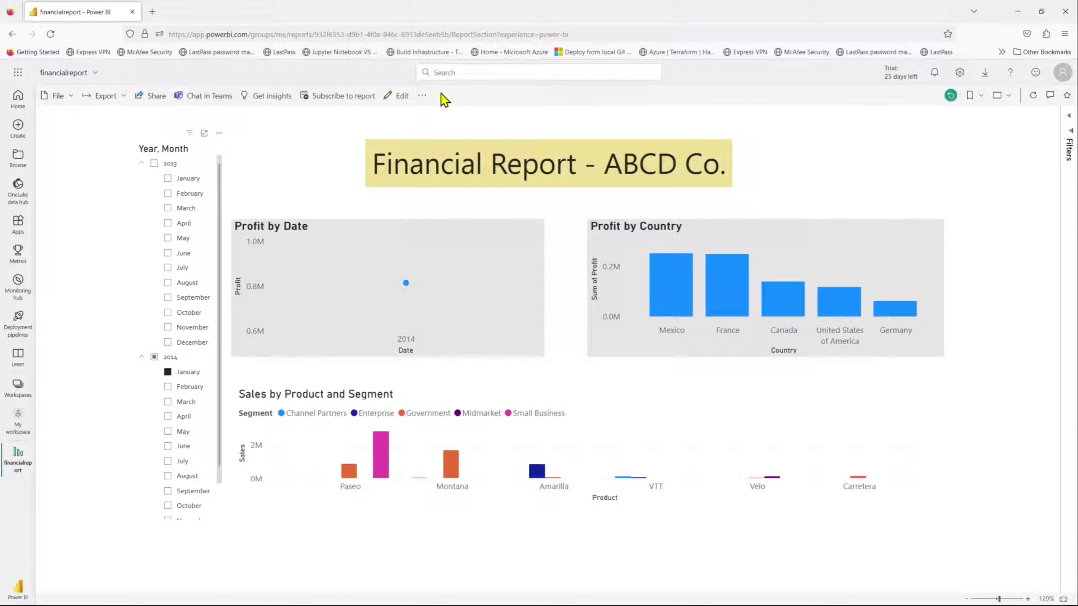
pyautogui.click(422, 97)
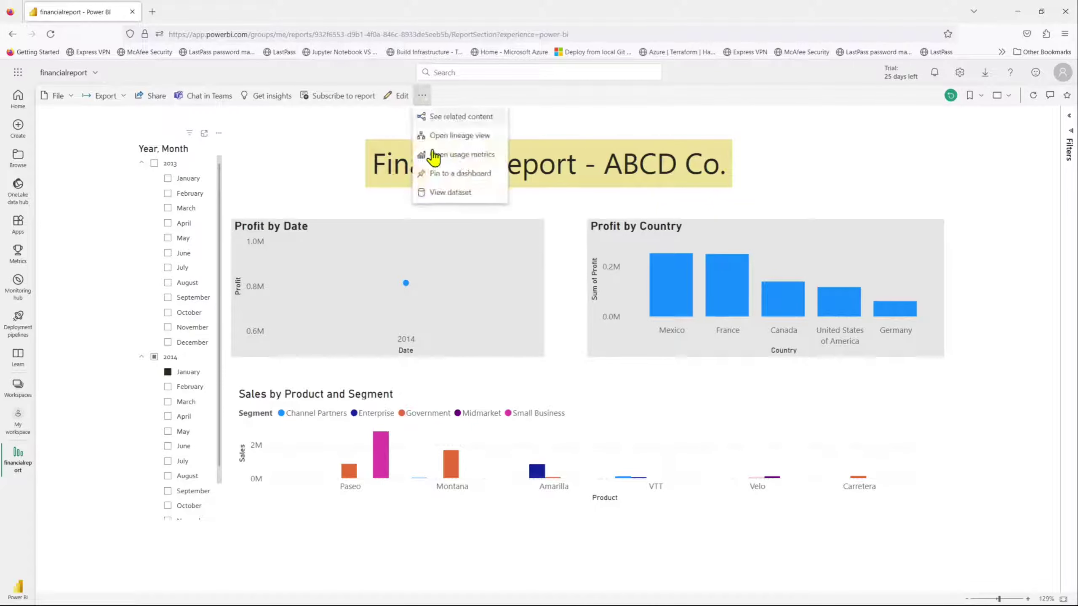
pyautogui.click(441, 193)
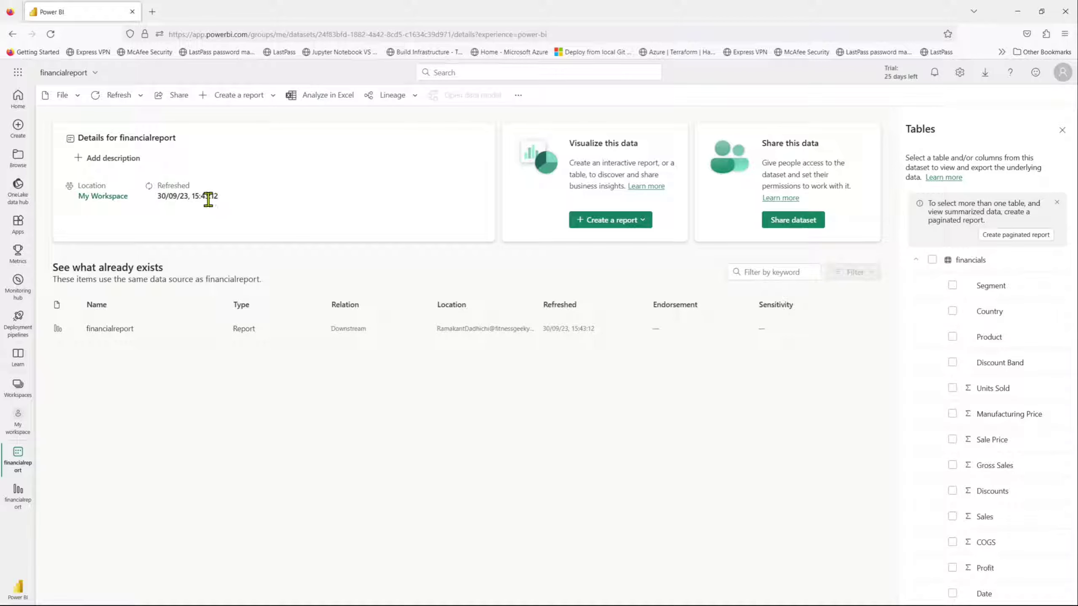
# Check the dataset's refresh options without refreshing, then open the workspace lineage view
pyautogui.click(120, 96)
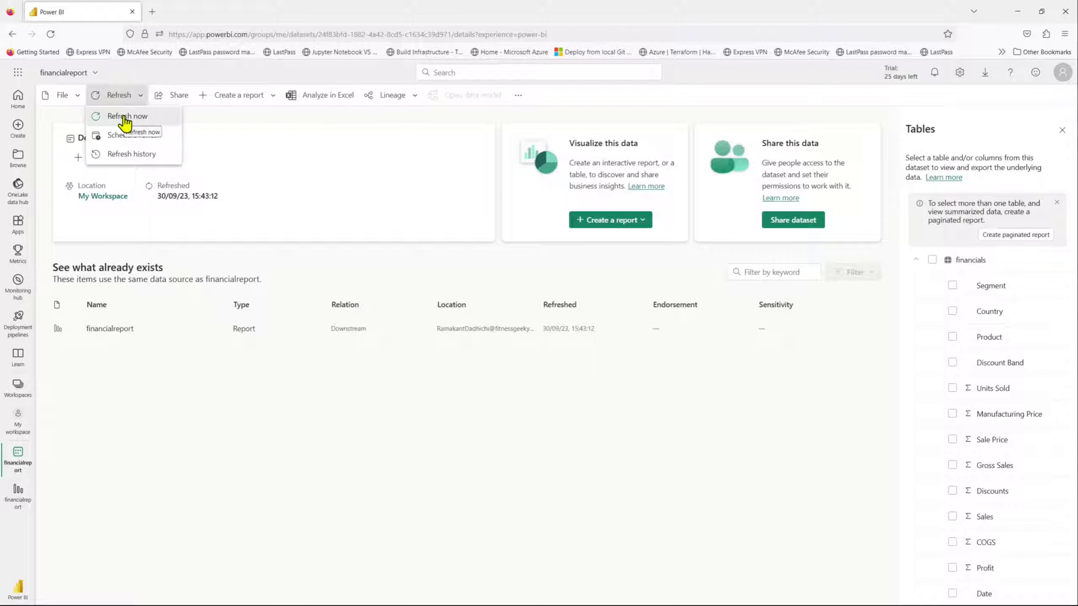
pyautogui.click(314, 209)
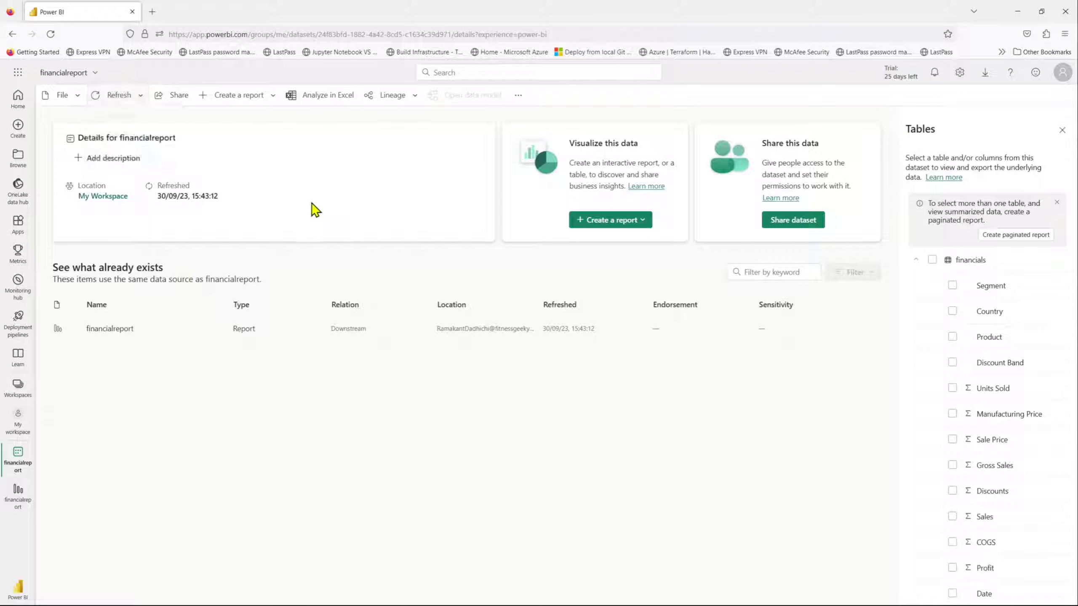
pyautogui.moveTo(495, 603)
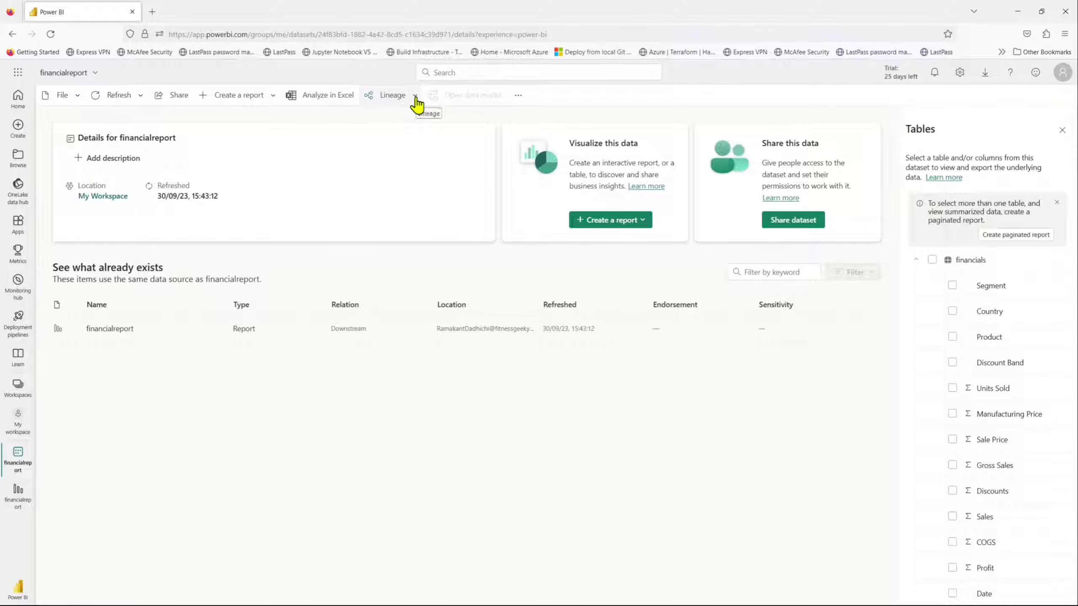
pyautogui.click(400, 98)
pyautogui.click(403, 117)
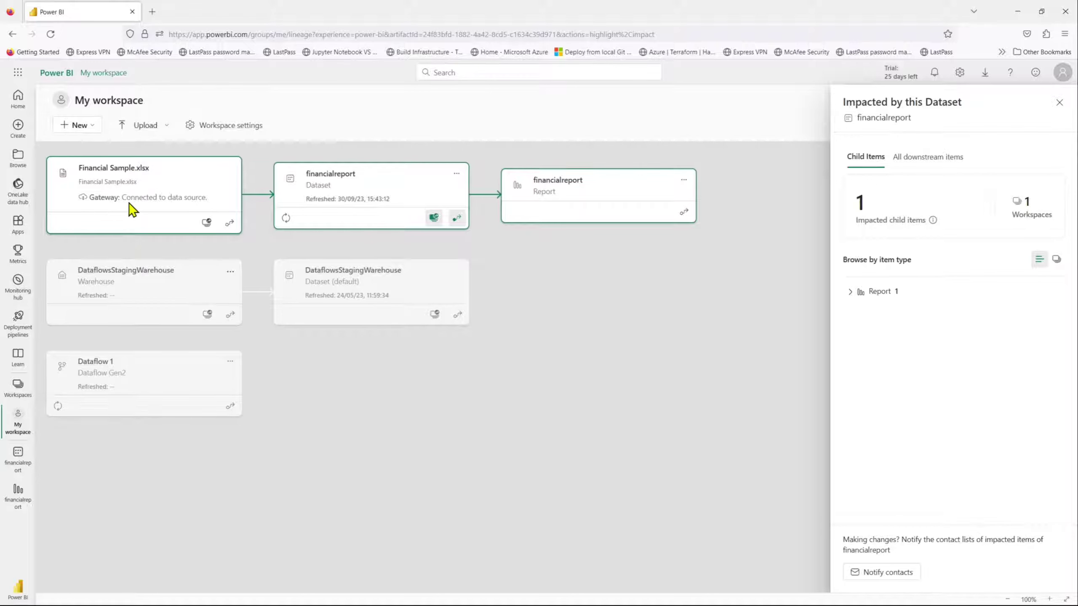
# Switch the workspace to its item list and open the financialreport dataset's settings
pyautogui.hotkey('alt', 'Left')
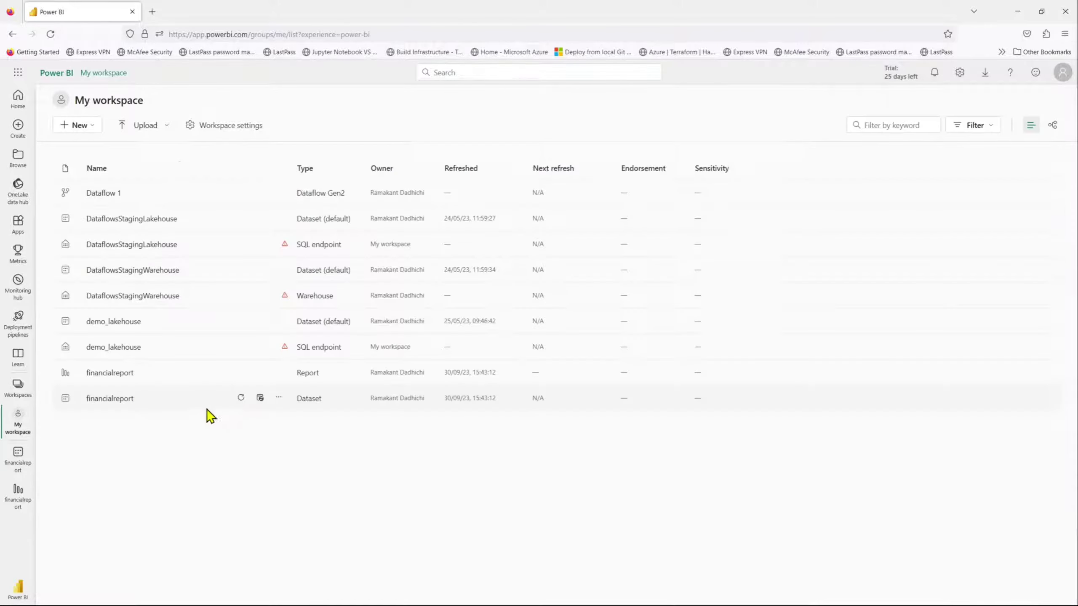
pyautogui.click(280, 399)
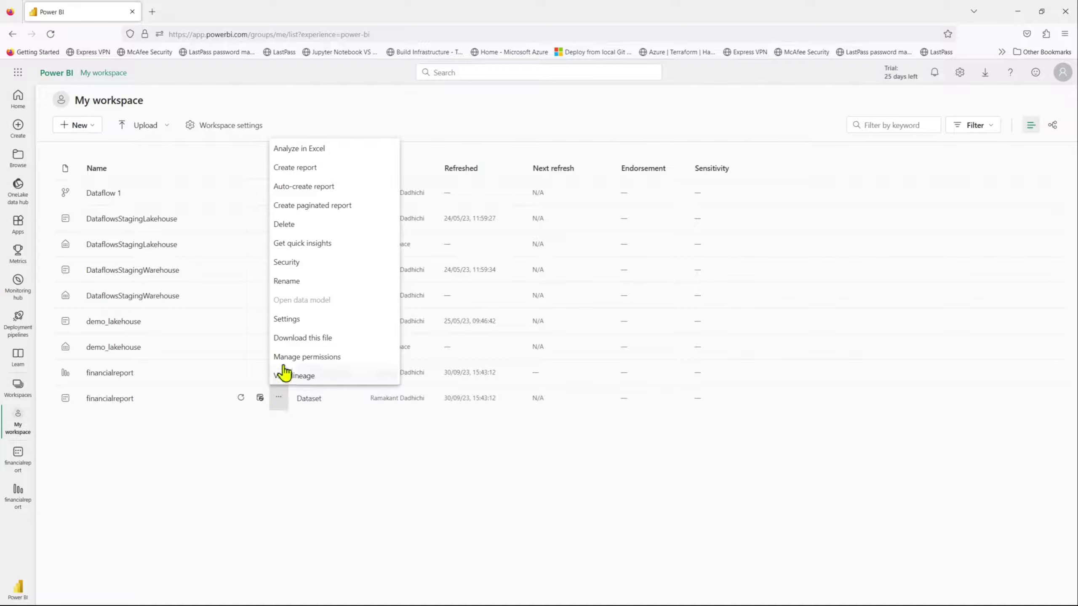
pyautogui.click(298, 319)
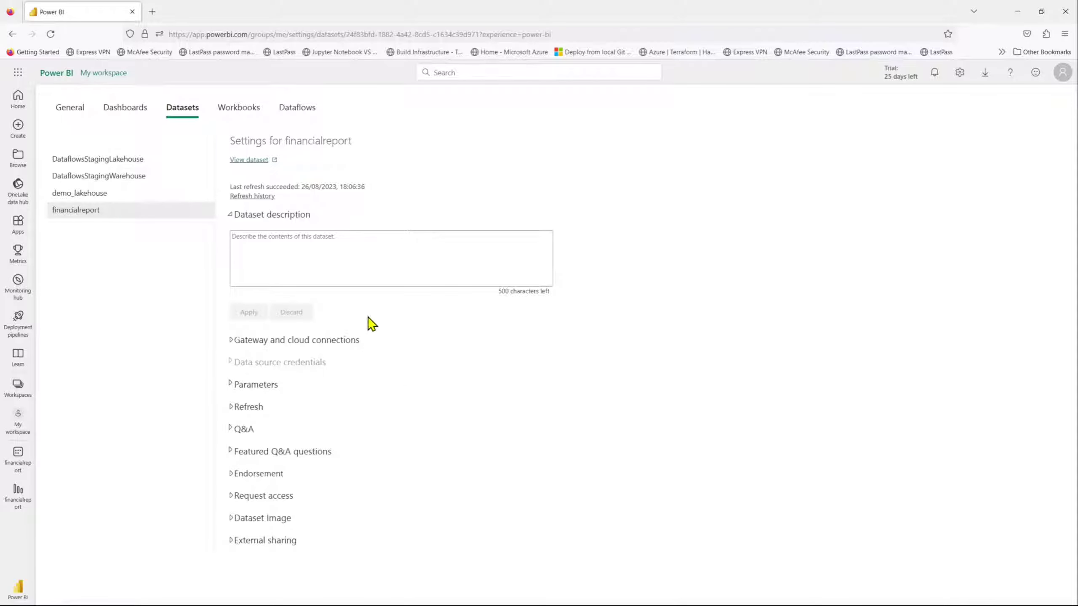
# Review the refresh history, then expand Gateway and cloud connections, which show no gateways
pyautogui.click(262, 203)
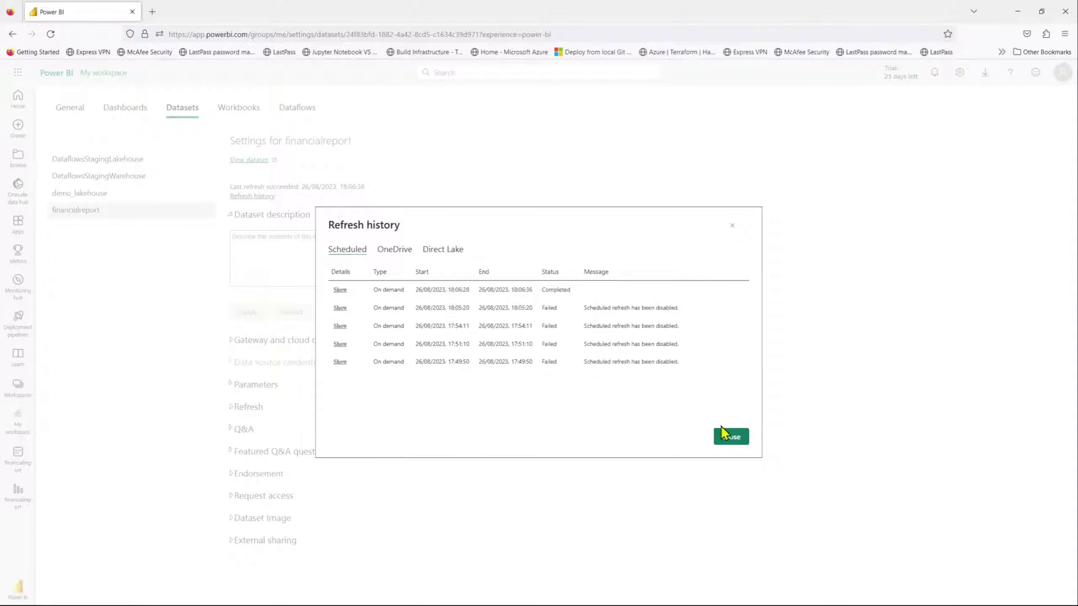
pyautogui.click(723, 437)
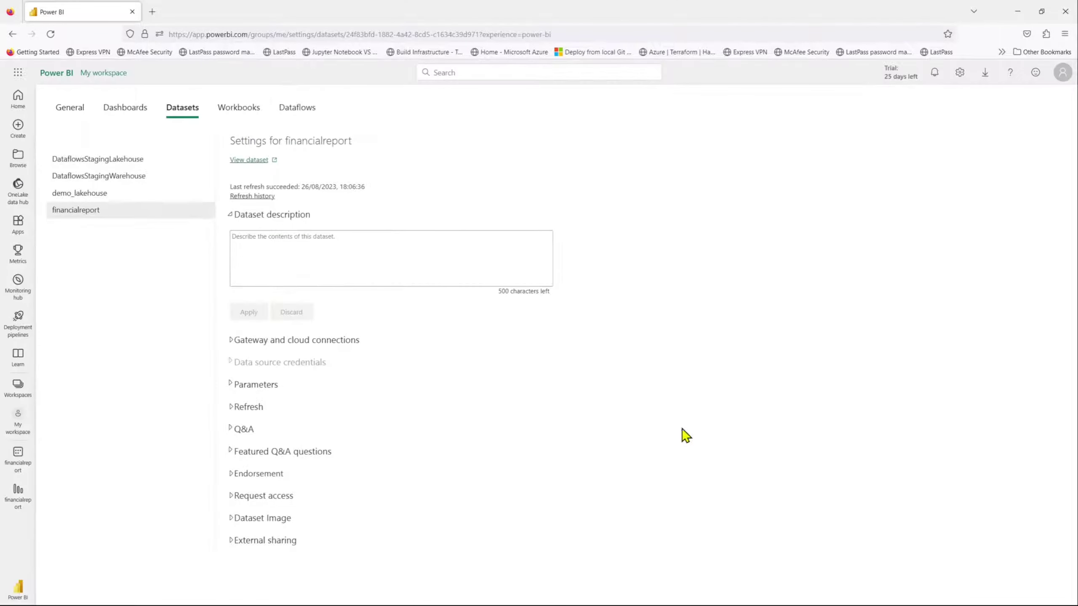
pyautogui.click(232, 342)
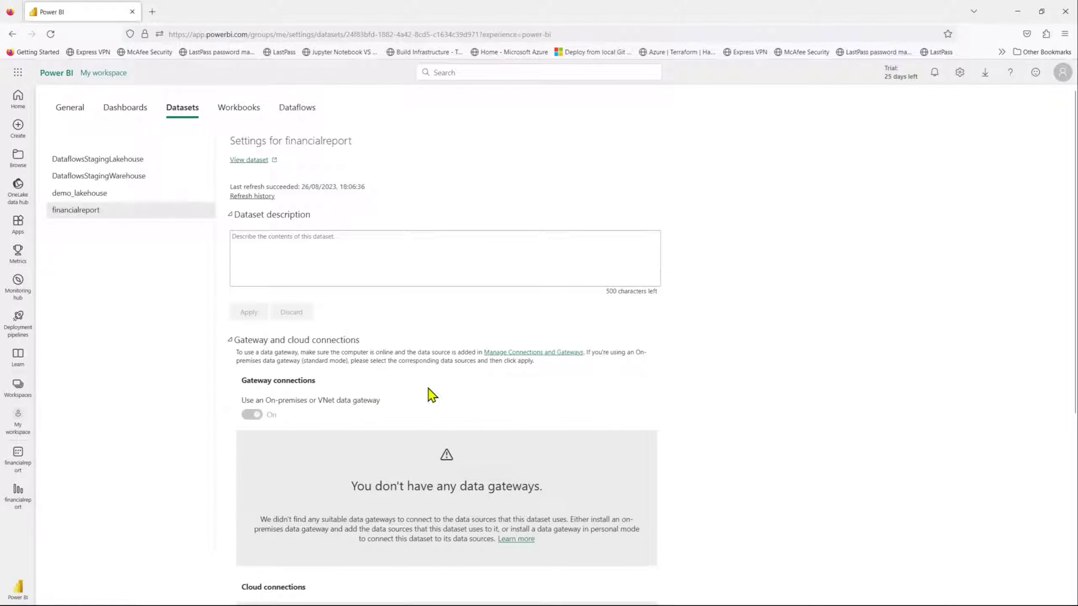
pyautogui.moveTo(582, 602)
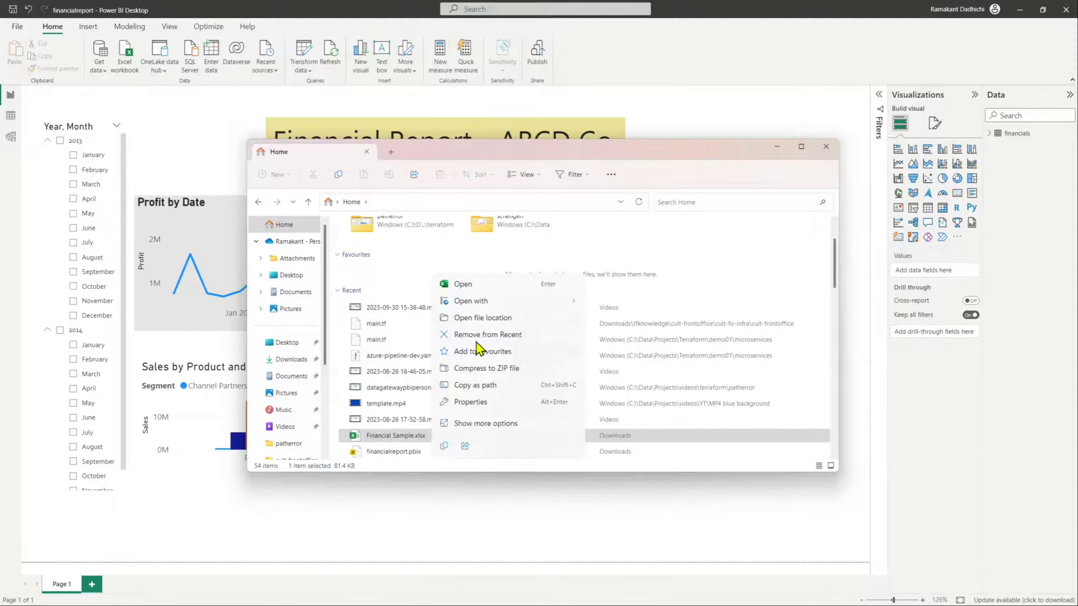
# Open Financial Sample.xlsx's location in Downloads and bring up its Properties
pyautogui.click(482, 318)
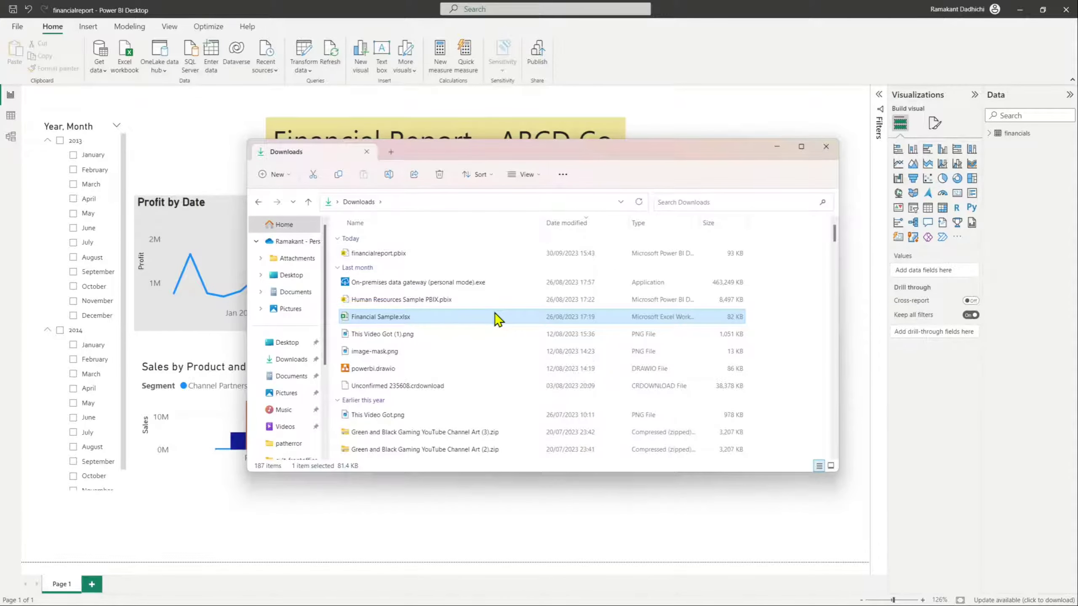
pyautogui.click(551, 207)
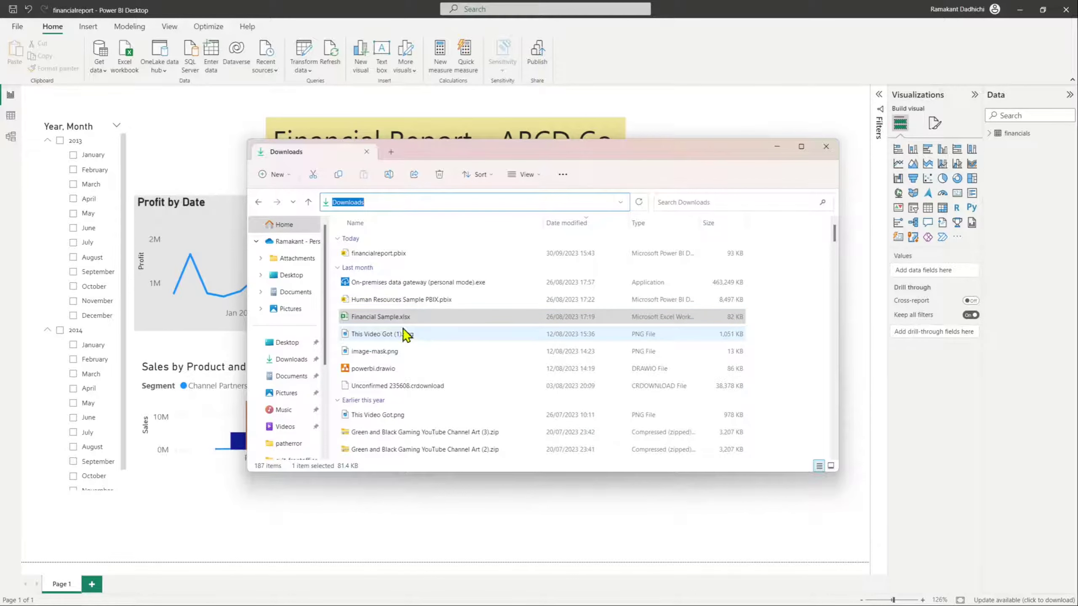
pyautogui.rightClick(391, 320)
pyautogui.click(447, 438)
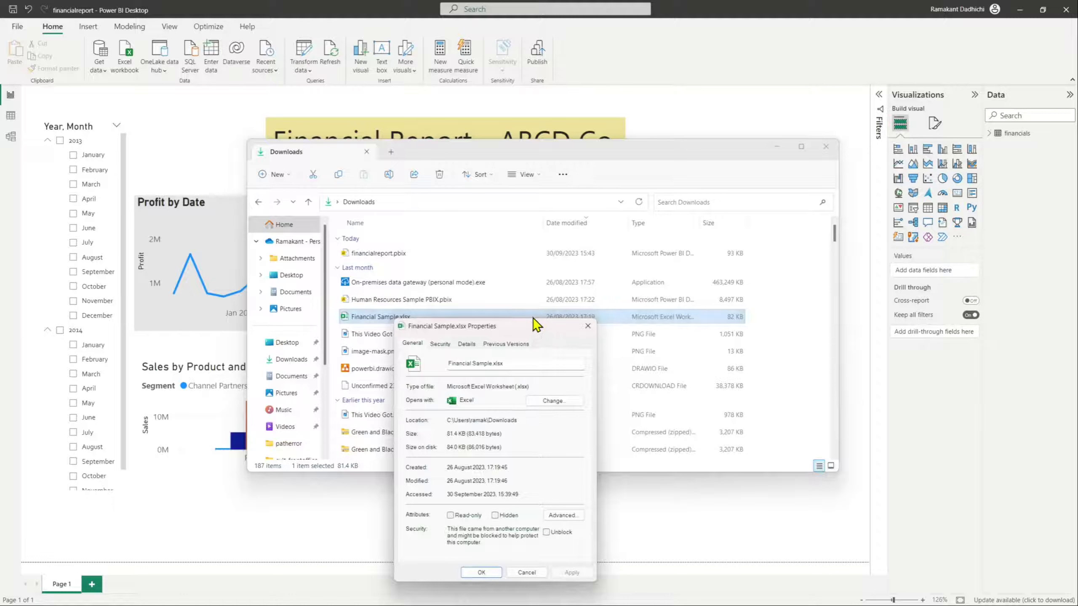
# Select the file's Location path, close Properties, and minimize the Downloads window
pyautogui.moveTo(532, 326); pyautogui.dragTo(613, 227)
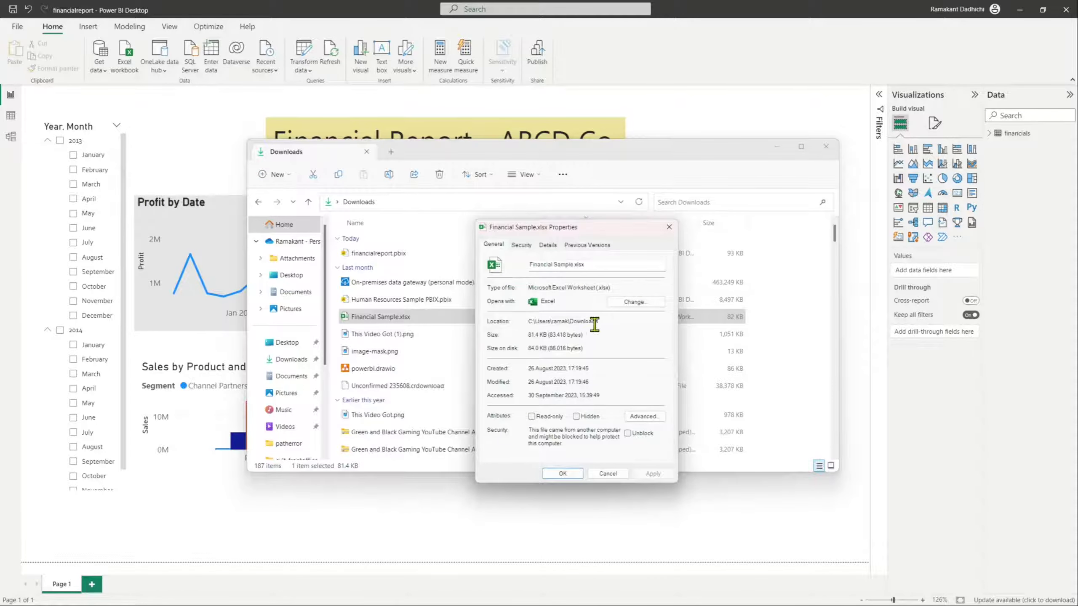
pyautogui.moveTo(598, 321); pyautogui.dragTo(531, 321)
pyautogui.click(665, 230)
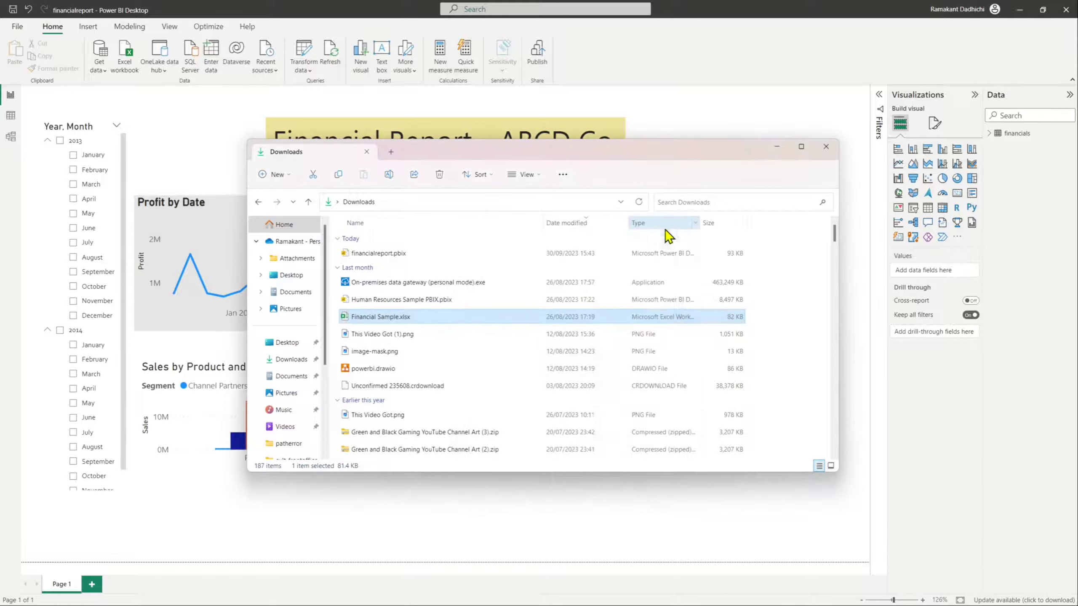
pyautogui.click(780, 147)
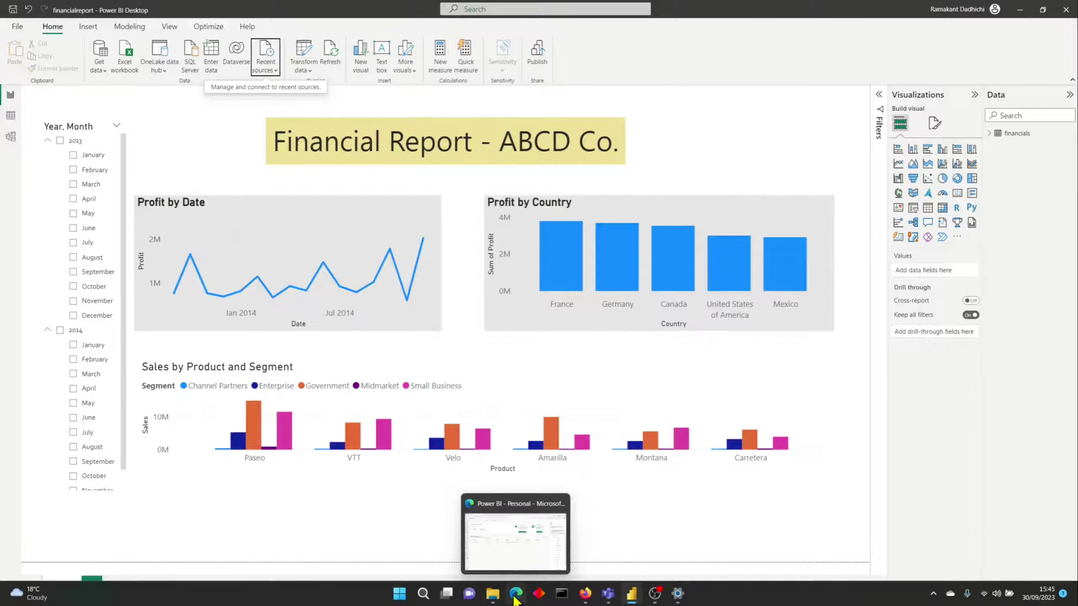
# Back in Power BI, refresh the financialreport dataset now
pyautogui.click(514, 595)
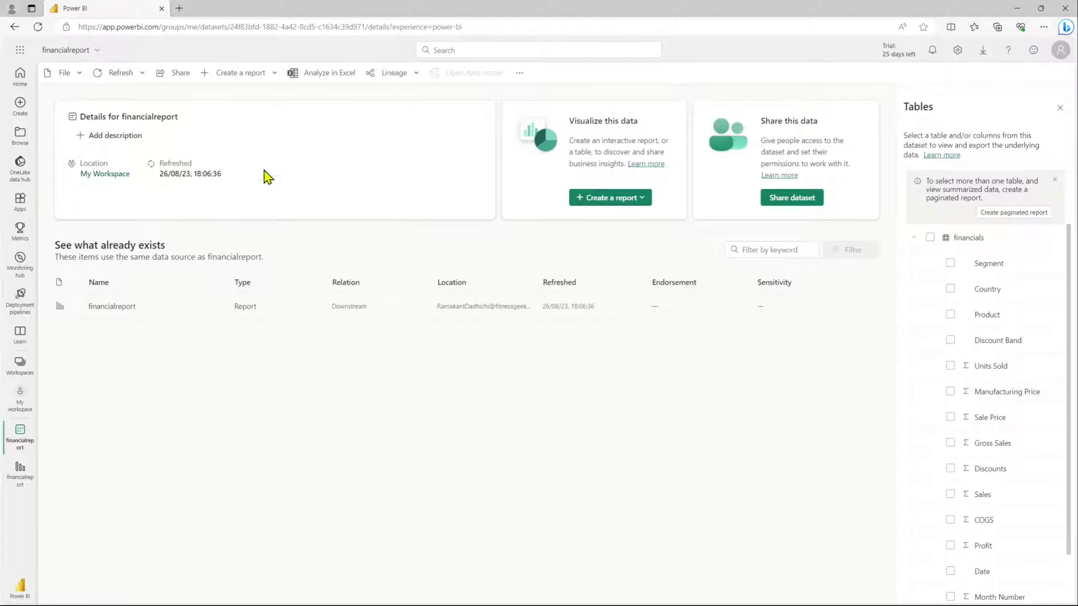
pyautogui.click(116, 81)
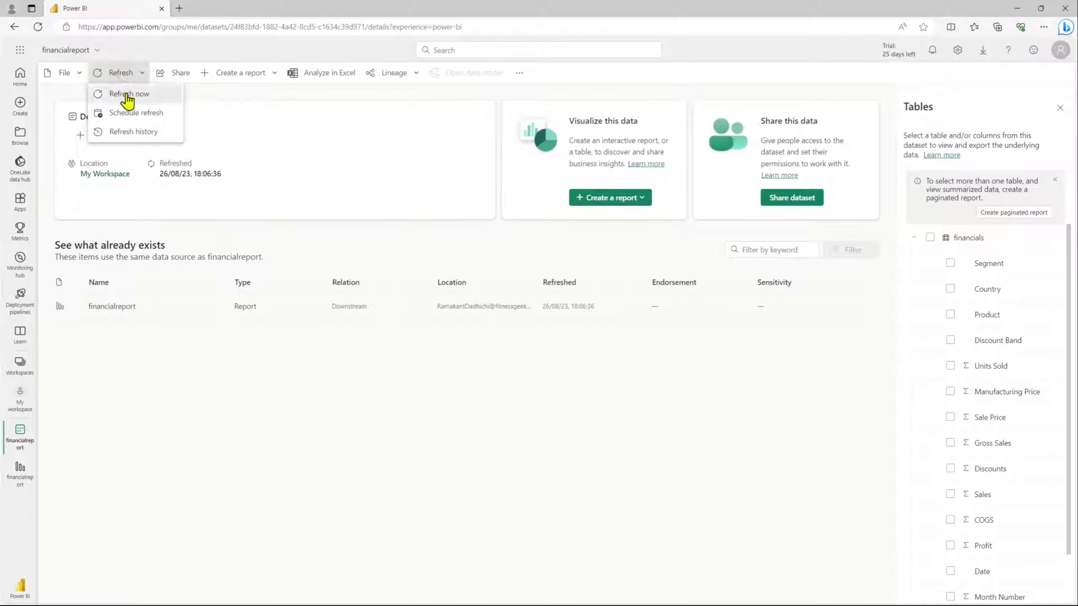
pyautogui.click(126, 94)
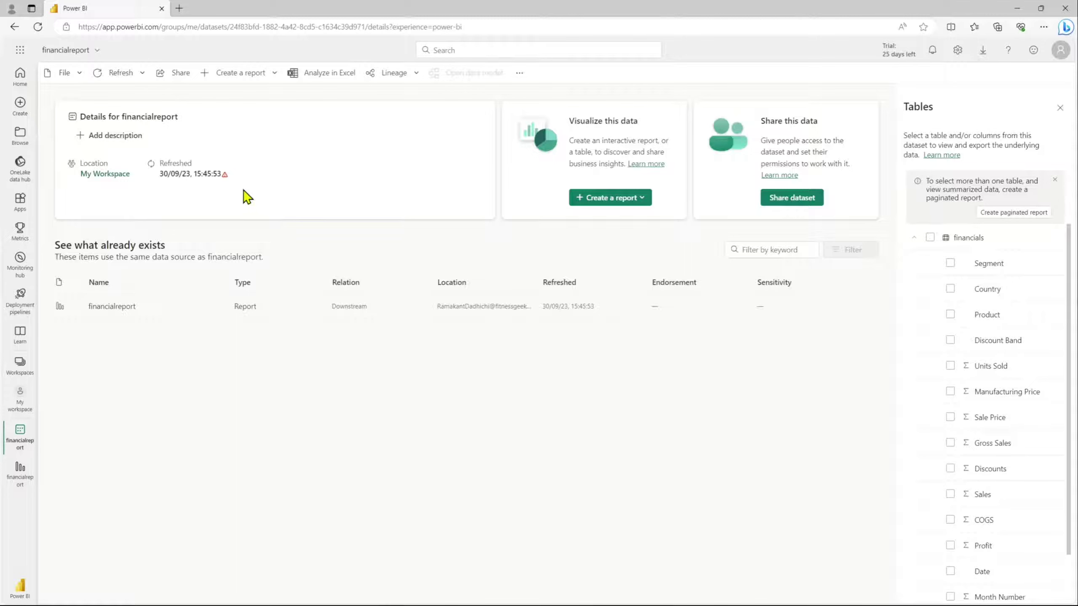
# Read the full refresh error requiring a personal-mode gateway, dismiss it, and open Settings
pyautogui.click(224, 175)
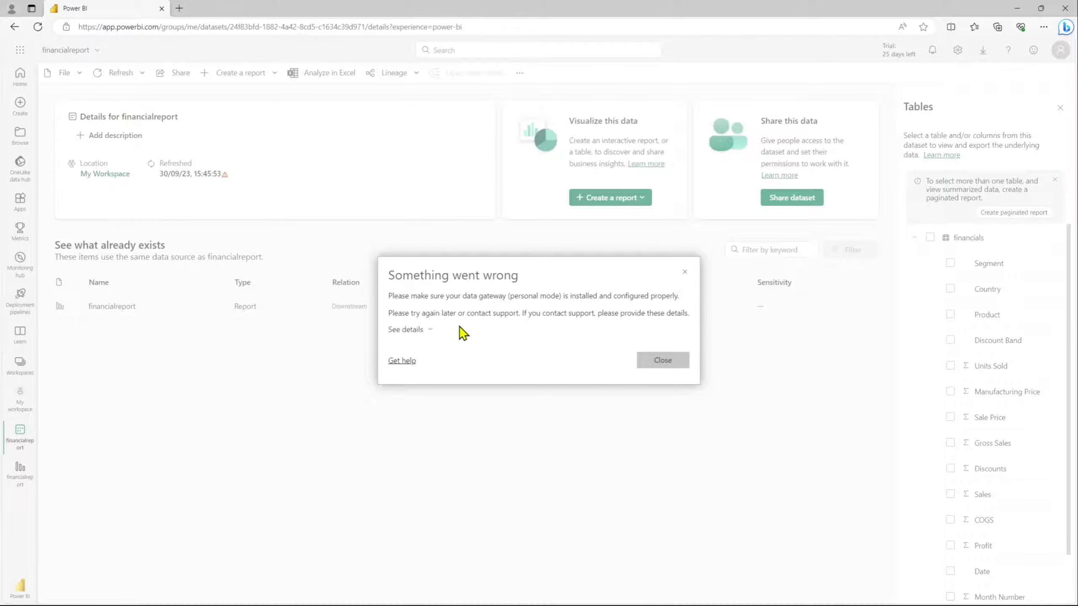
pyautogui.click(429, 334)
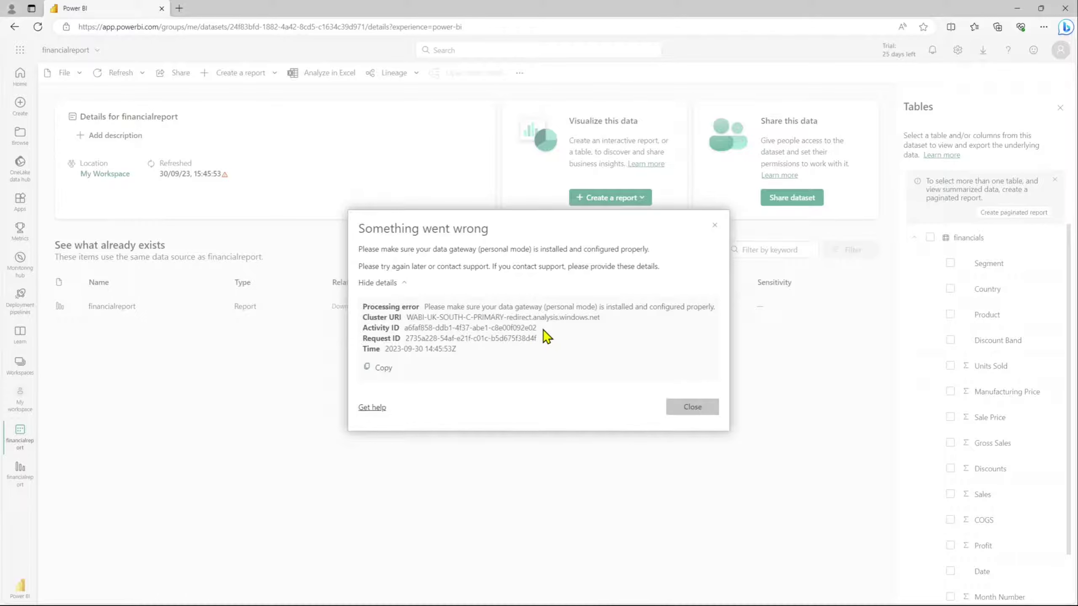
pyautogui.click(692, 407)
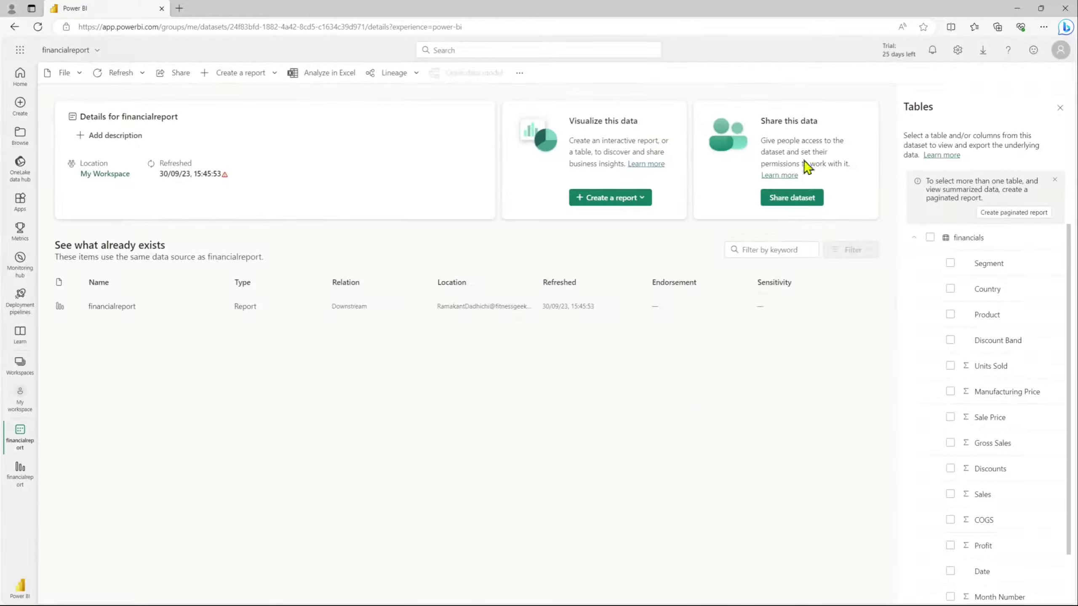
pyautogui.click(958, 50)
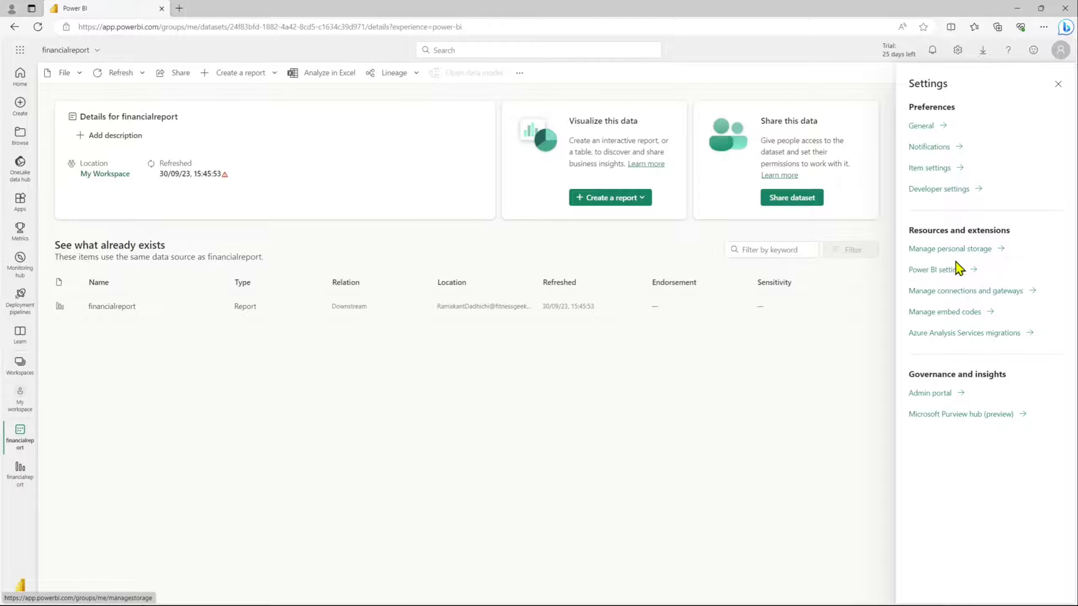
# In Manage connections and gateways, confirm the Financial Sample.xlsx connection is offline
pyautogui.click(942, 293)
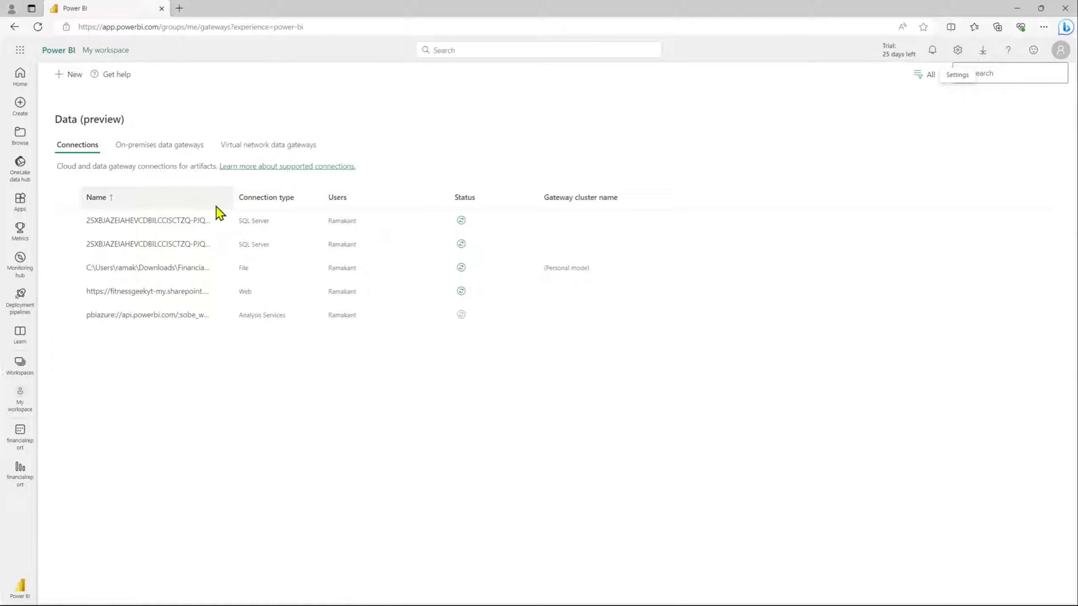
pyautogui.moveTo(230, 196); pyautogui.dragTo(297, 197)
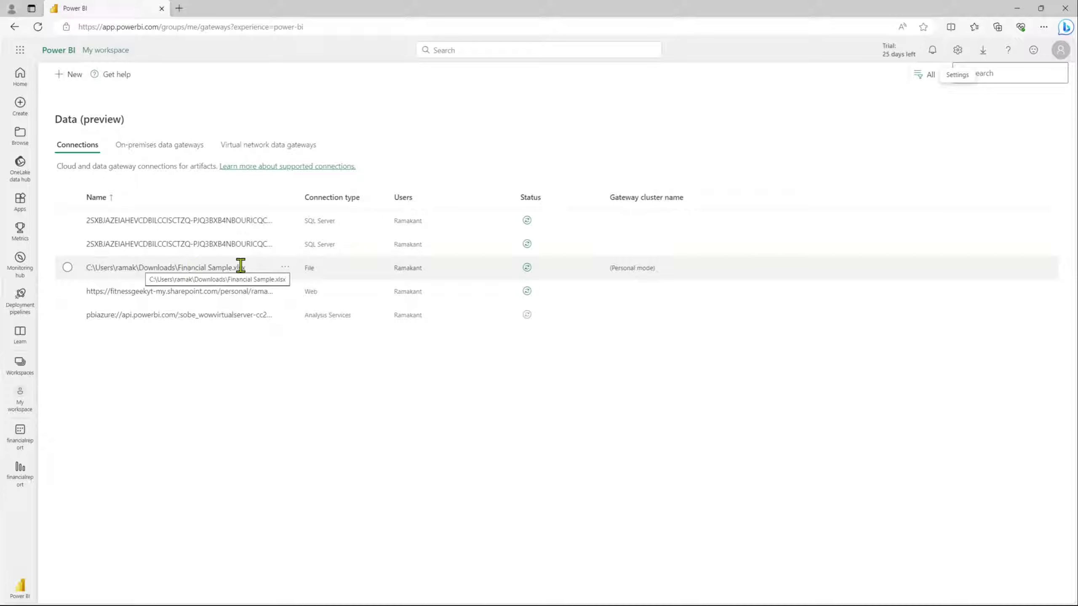
pyautogui.click(529, 268)
pyautogui.moveTo(560, 279)
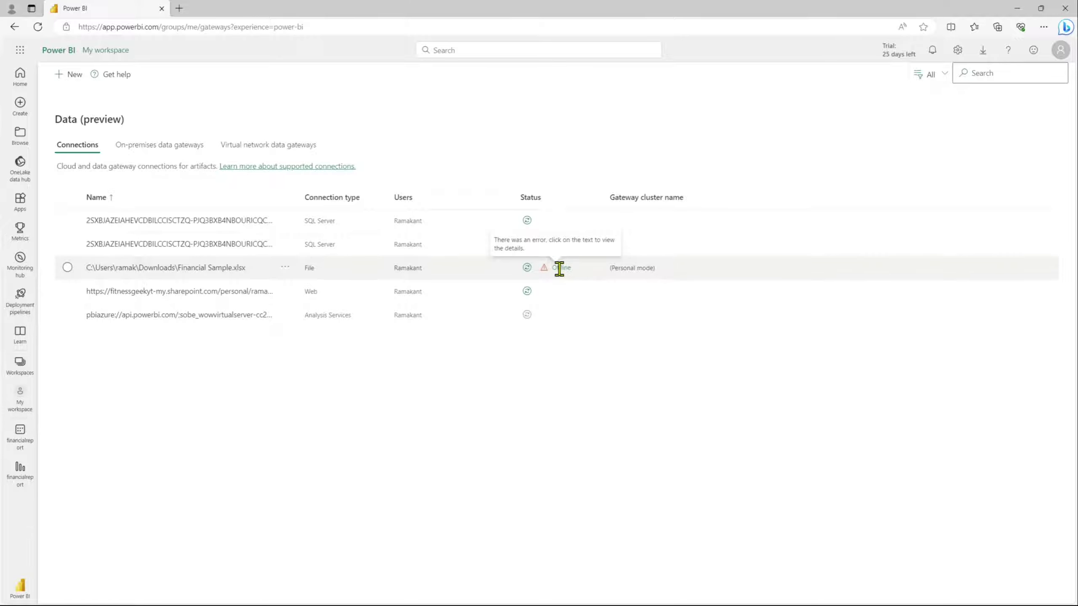
pyautogui.click(559, 269)
pyautogui.click(664, 420)
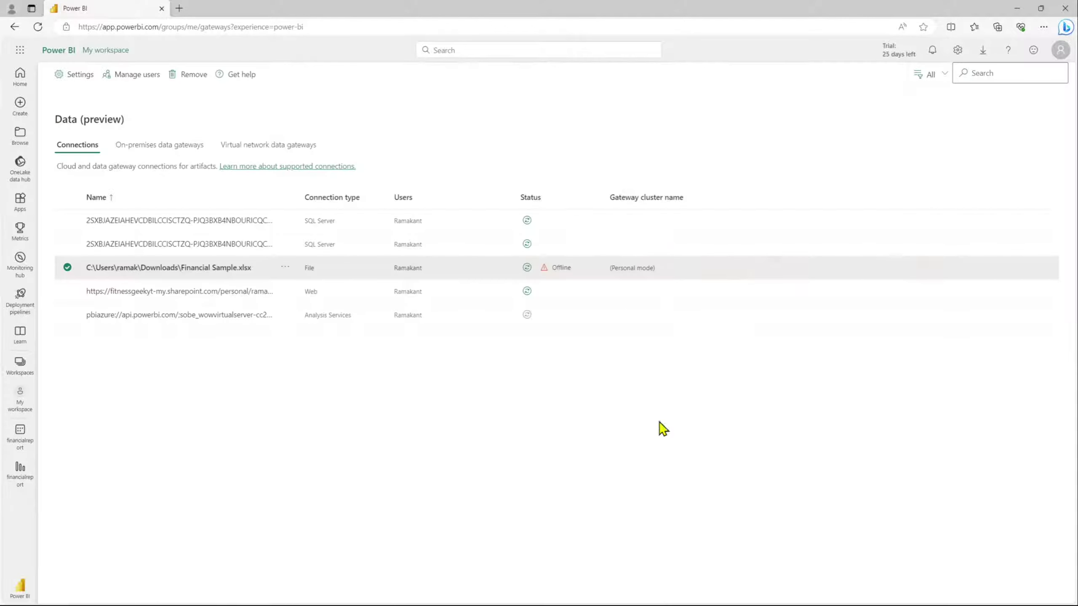
# Show all on-premises data gateways (none), then go to the Data Gateway download page
pyautogui.click(174, 148)
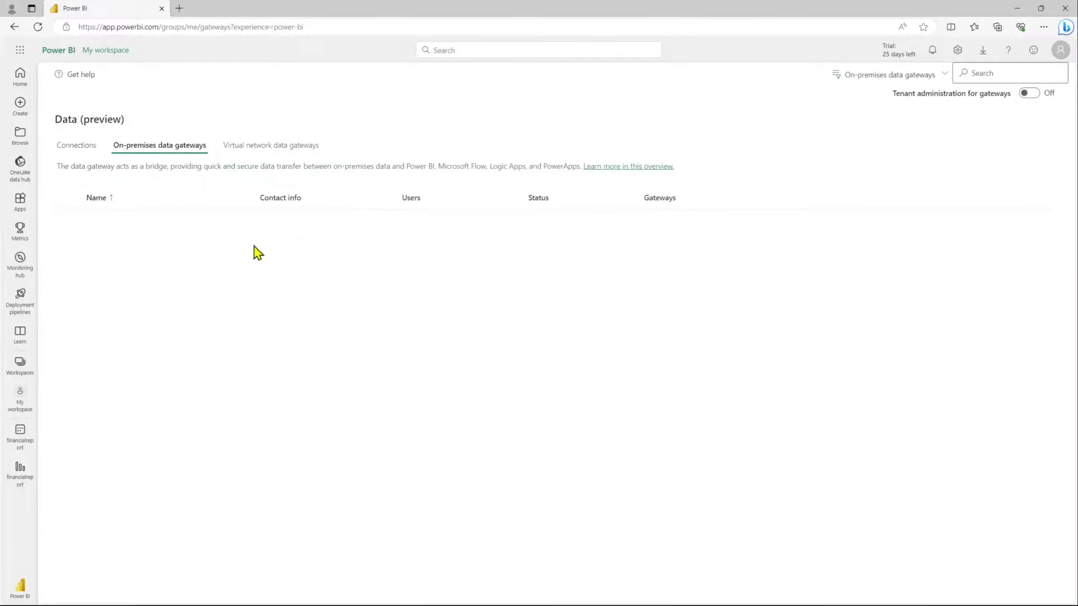
pyautogui.click(868, 74)
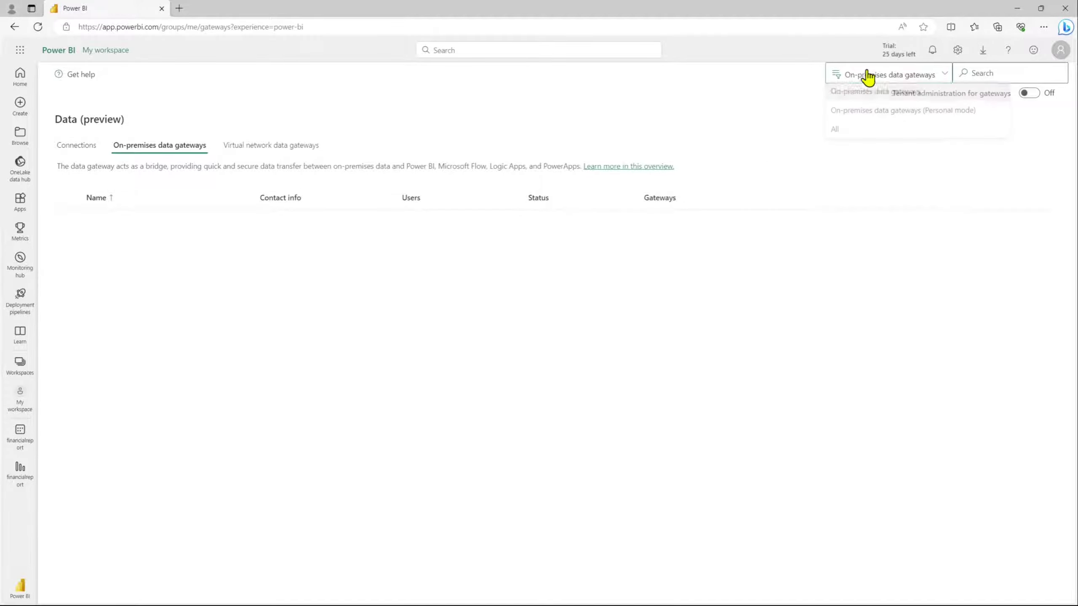
pyautogui.click(838, 138)
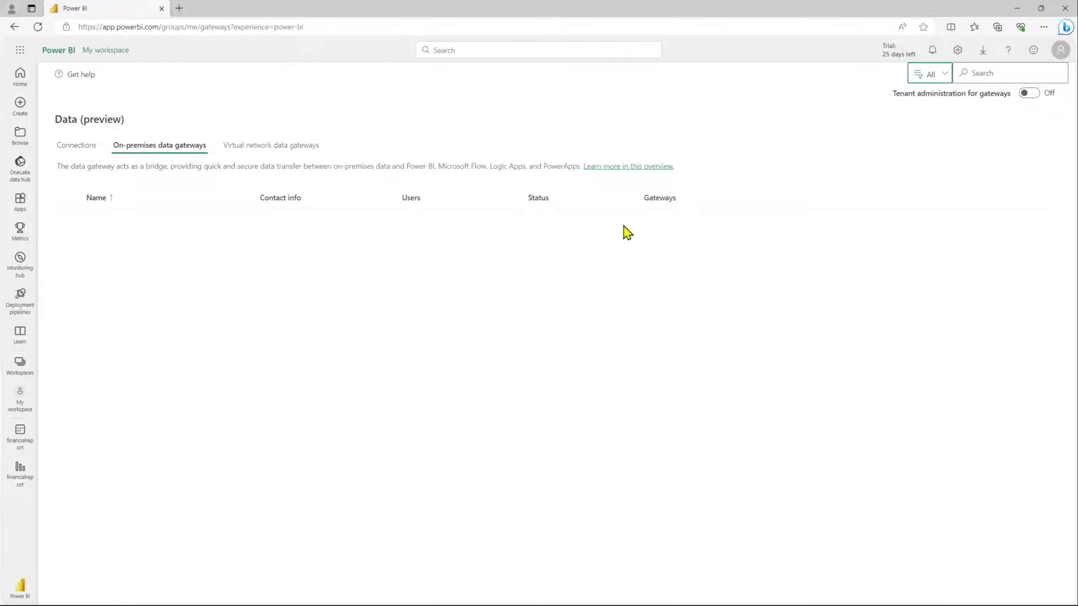
pyautogui.click(982, 50)
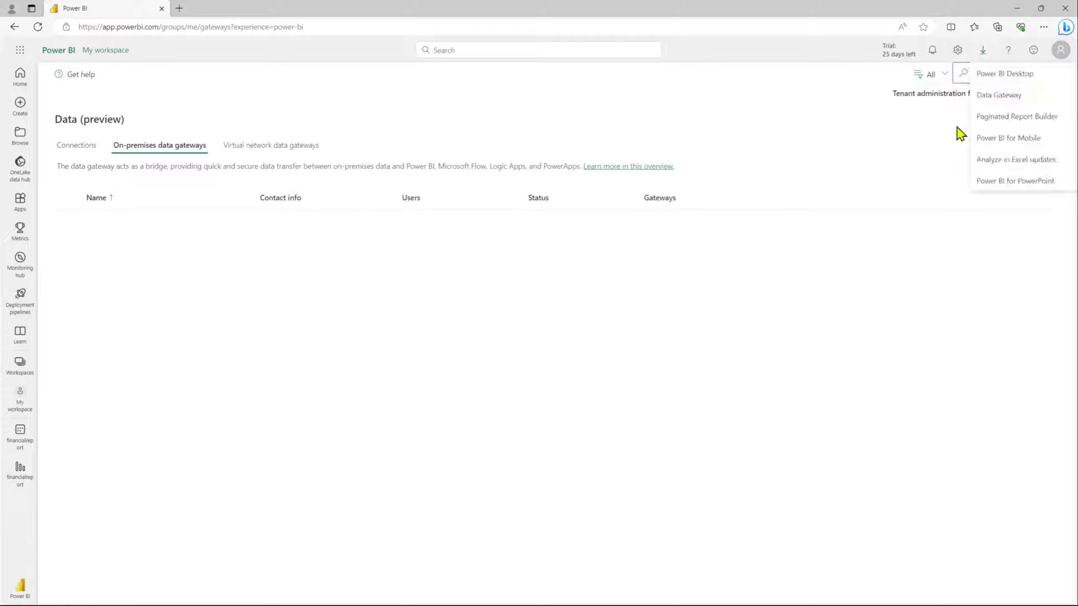
pyautogui.click(1009, 98)
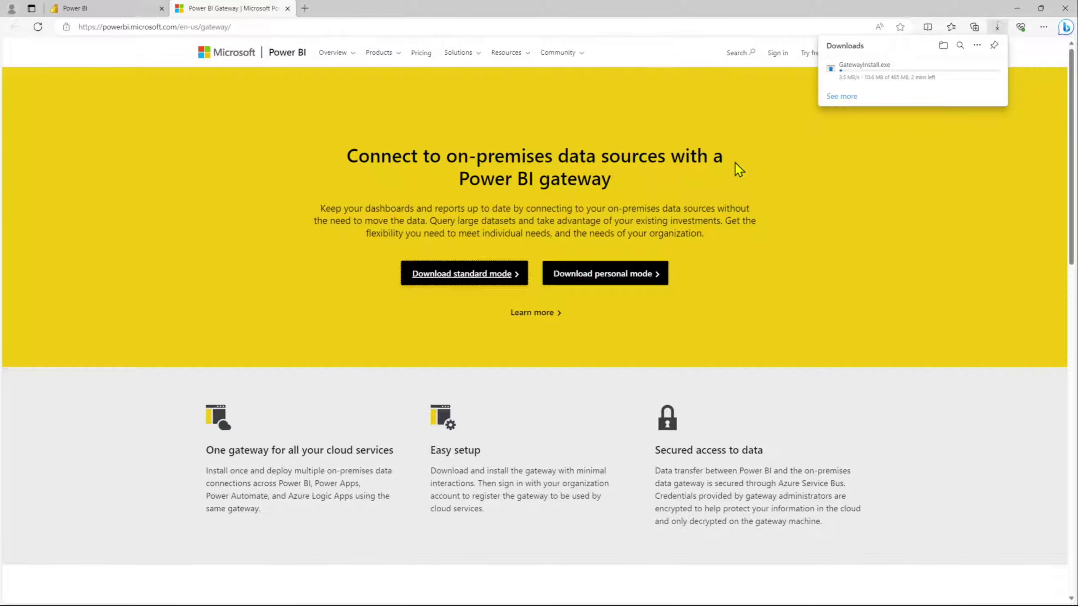
# Show the downloaded GatewayInstall.exe (496,684 KB) in the Downloads folder
pyautogui.click(957, 71)
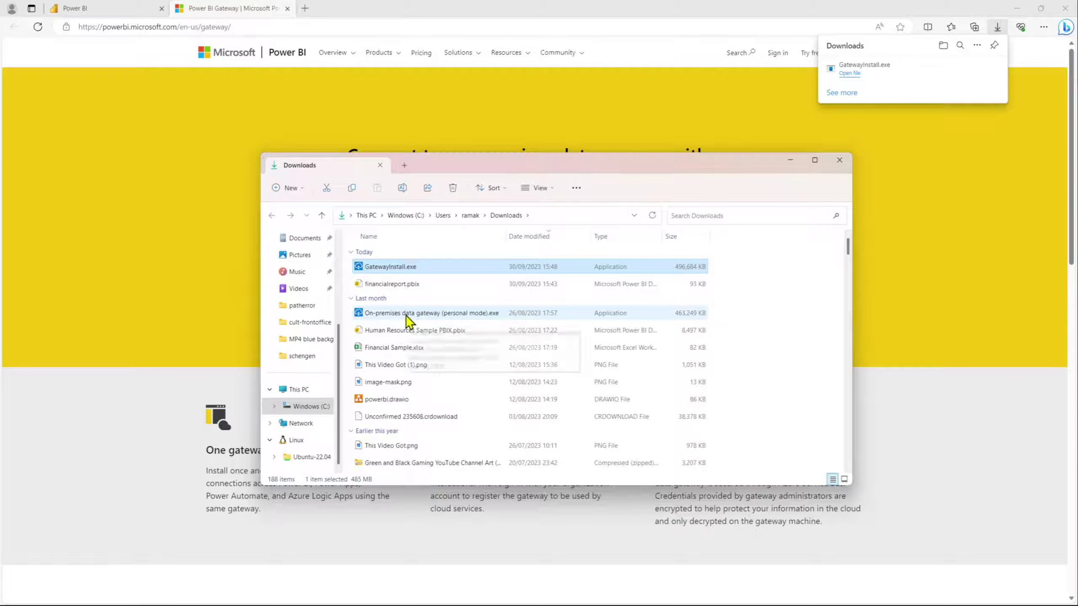
pyautogui.rightClick(399, 270)
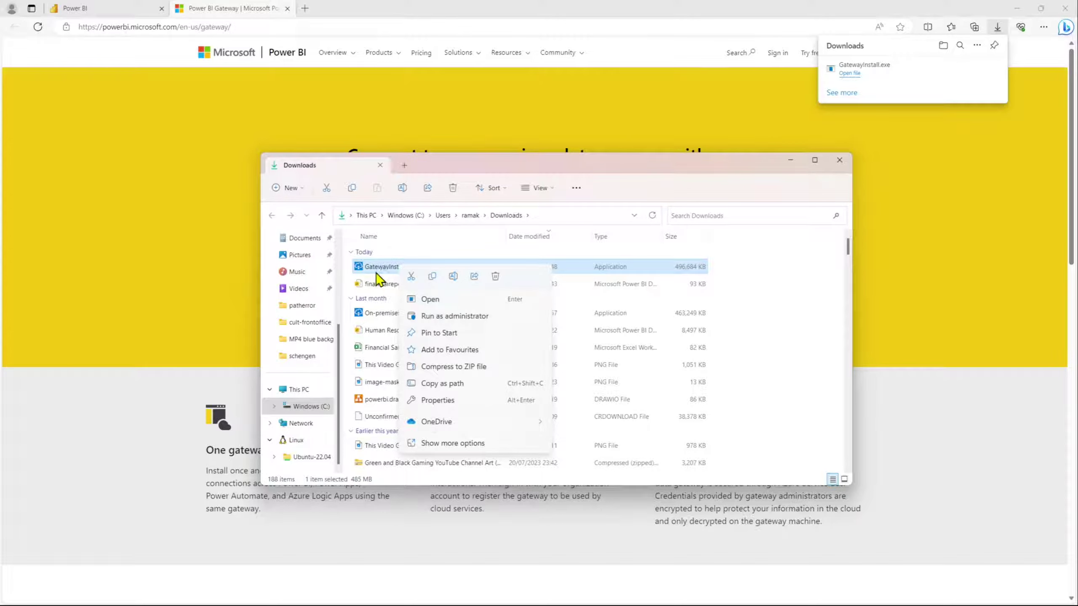
pyautogui.click(647, 167)
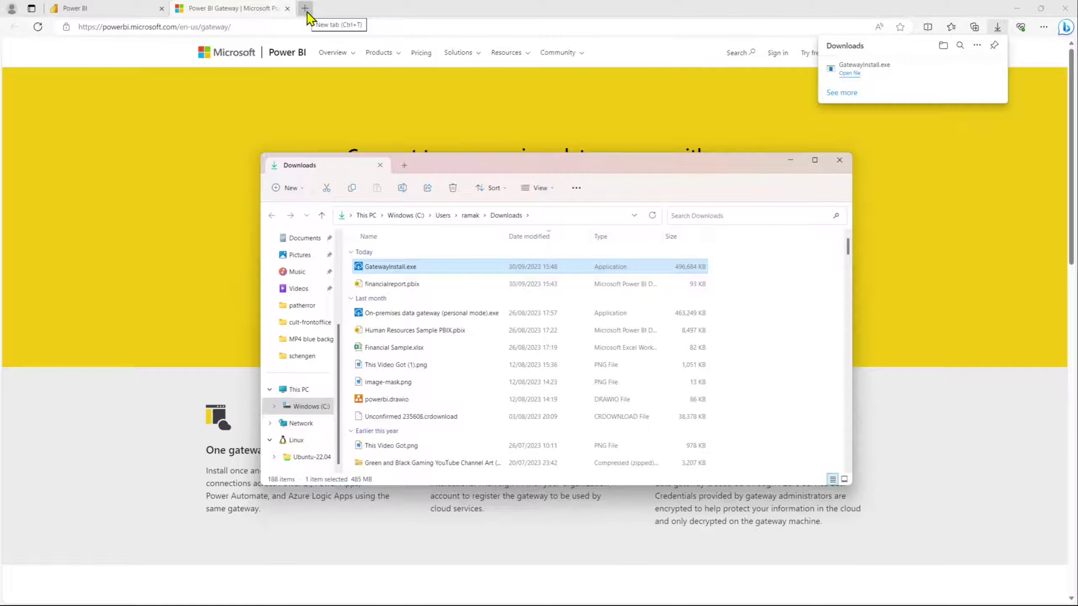
# Return to Edge and open the 'What is an on-premises data gateway?' article via Learn more
pyautogui.click(260, 13)
pyautogui.scroll(-5, 530, 391)
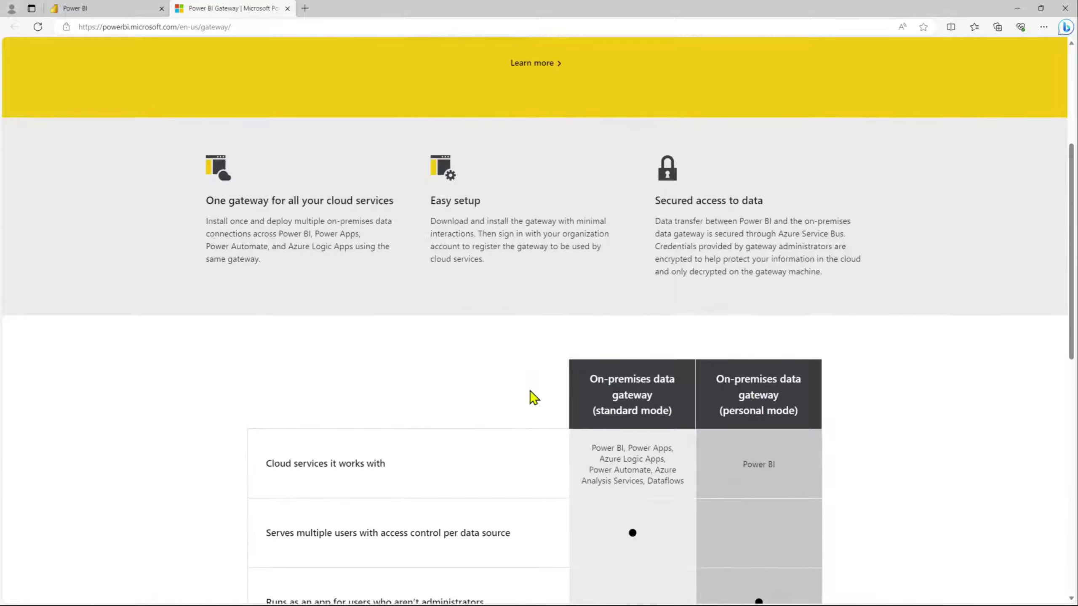
pyautogui.scroll(-1, 530, 391)
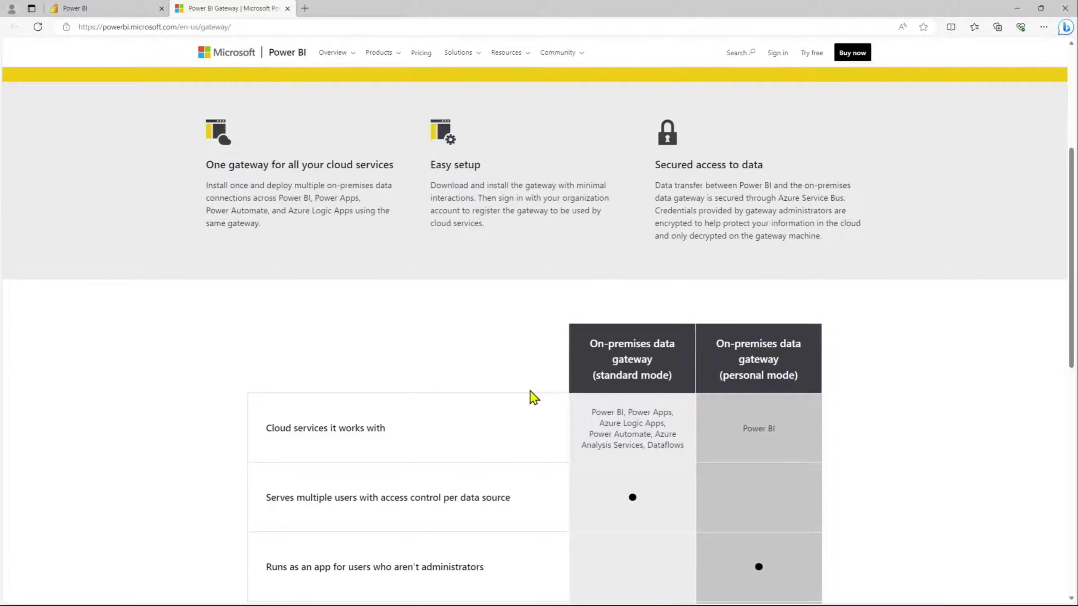
pyautogui.scroll(7, 533, 397)
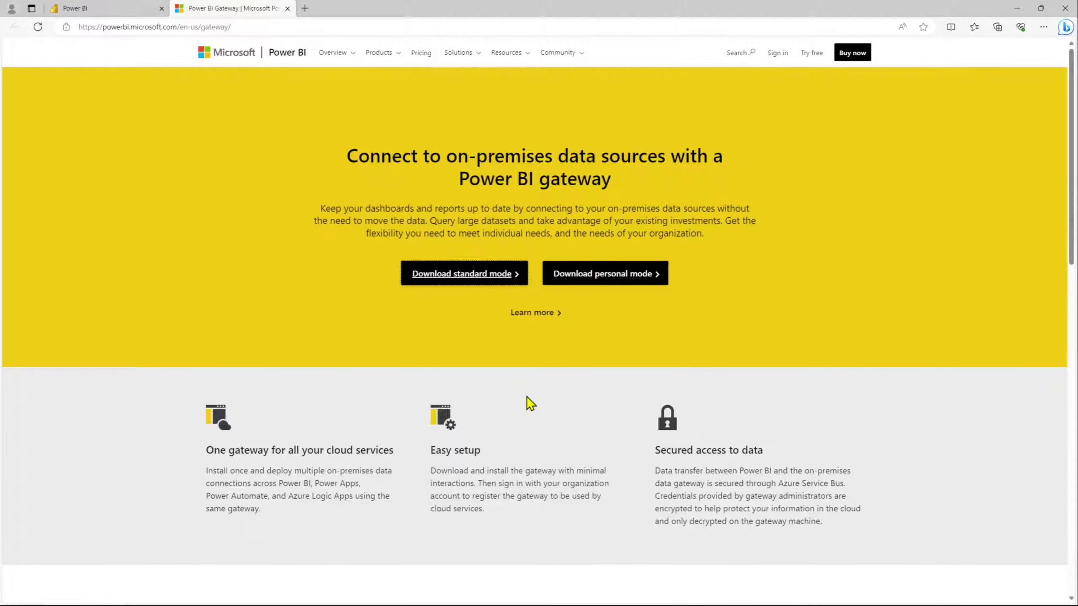
pyautogui.click(553, 314)
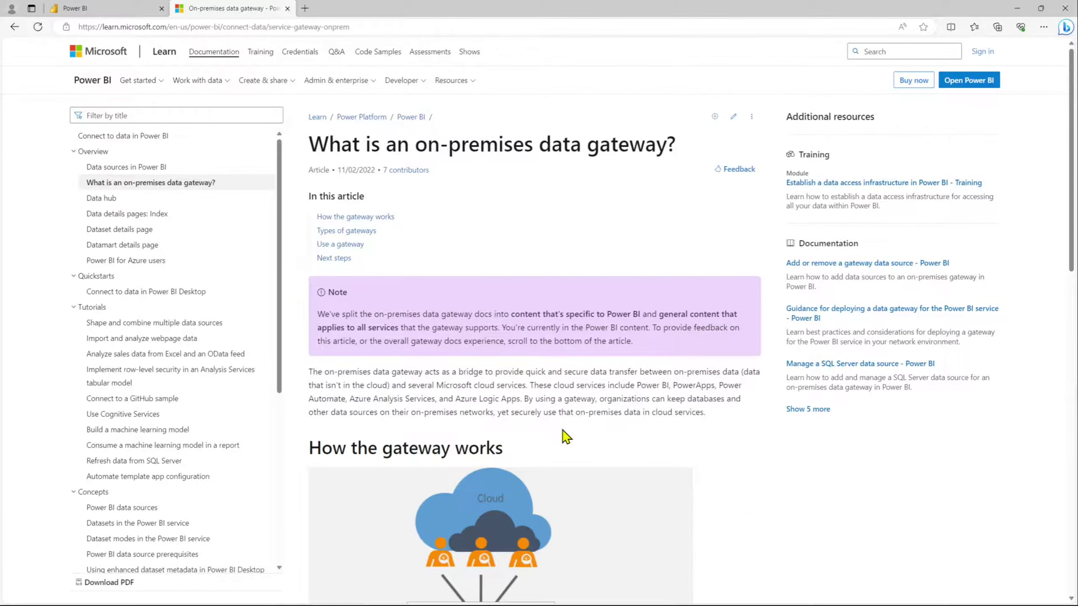
# Highlight the personal mode and standard On-premises data gateway names under Types of gateways
pyautogui.scroll(-10, 566, 437)
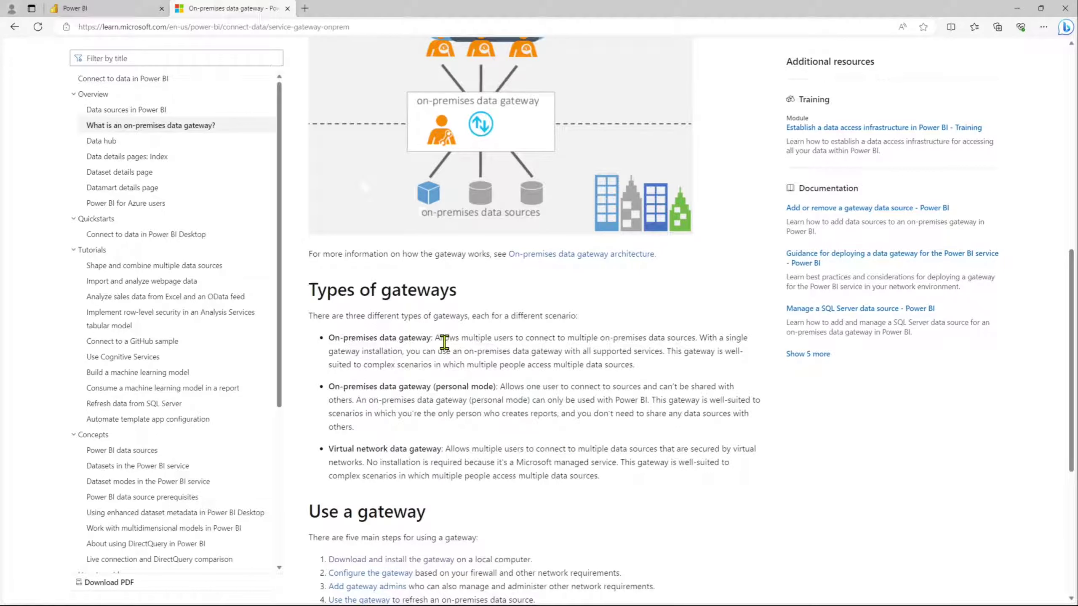
pyautogui.moveTo(500, 387); pyautogui.dragTo(329, 385)
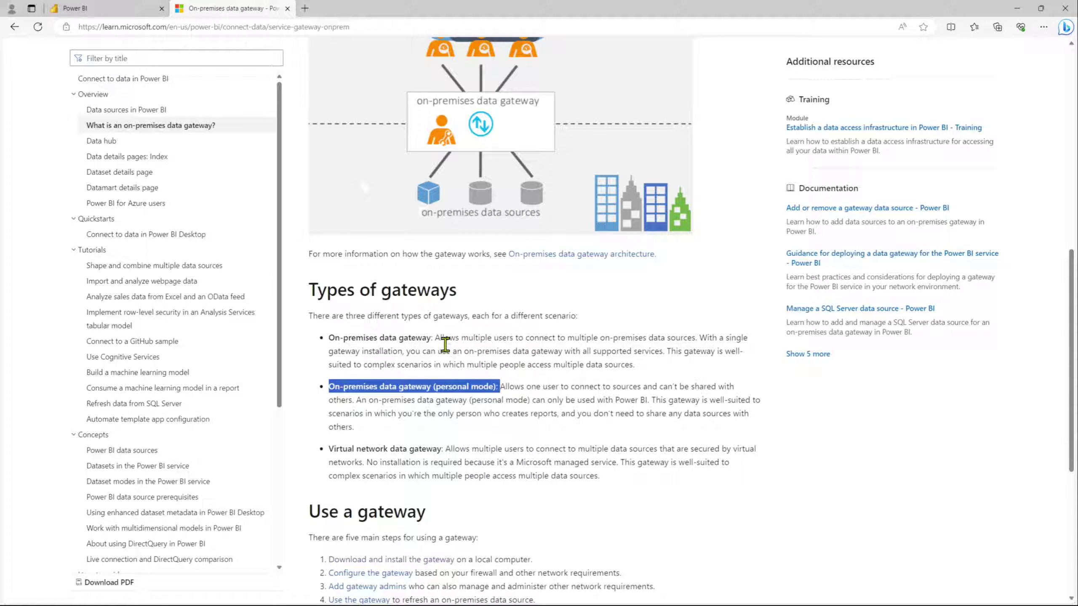
pyautogui.moveTo(437, 339); pyautogui.dragTo(330, 338)
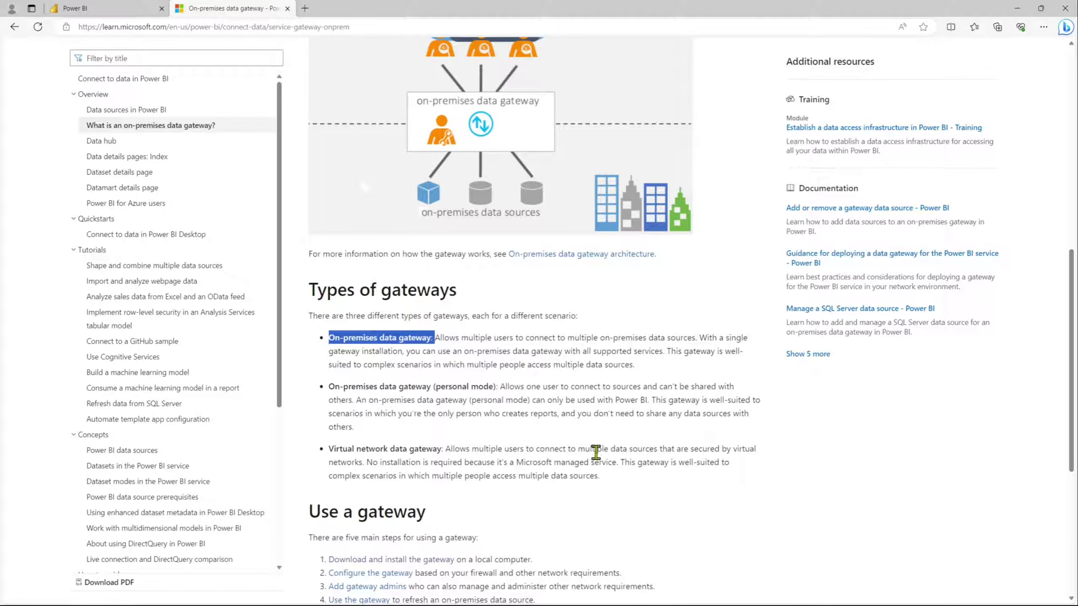
pyautogui.scroll(-2, 596, 452)
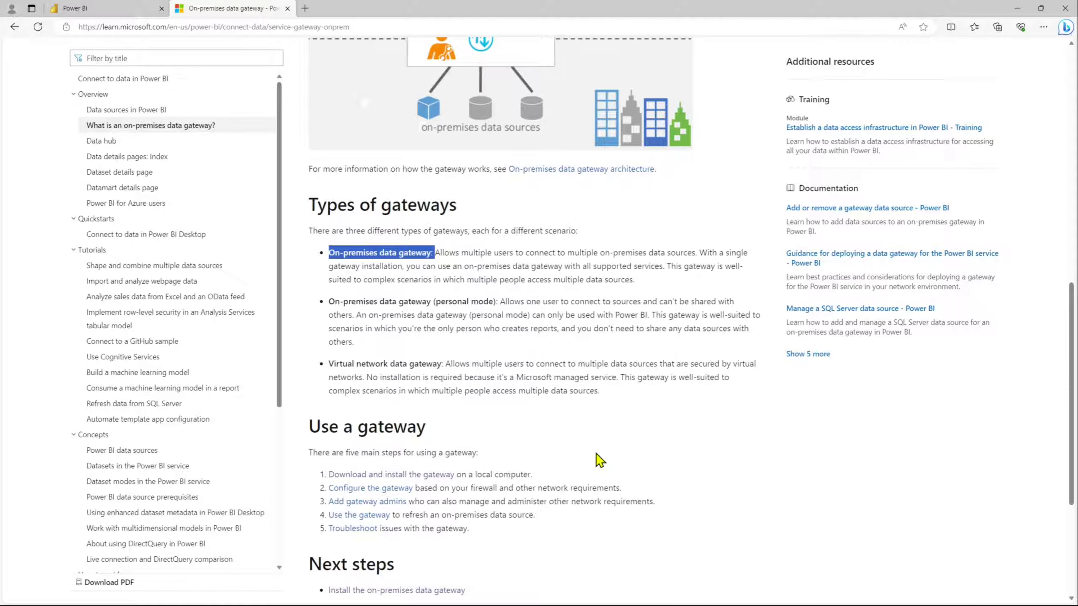
pyautogui.scroll(-2, 599, 461)
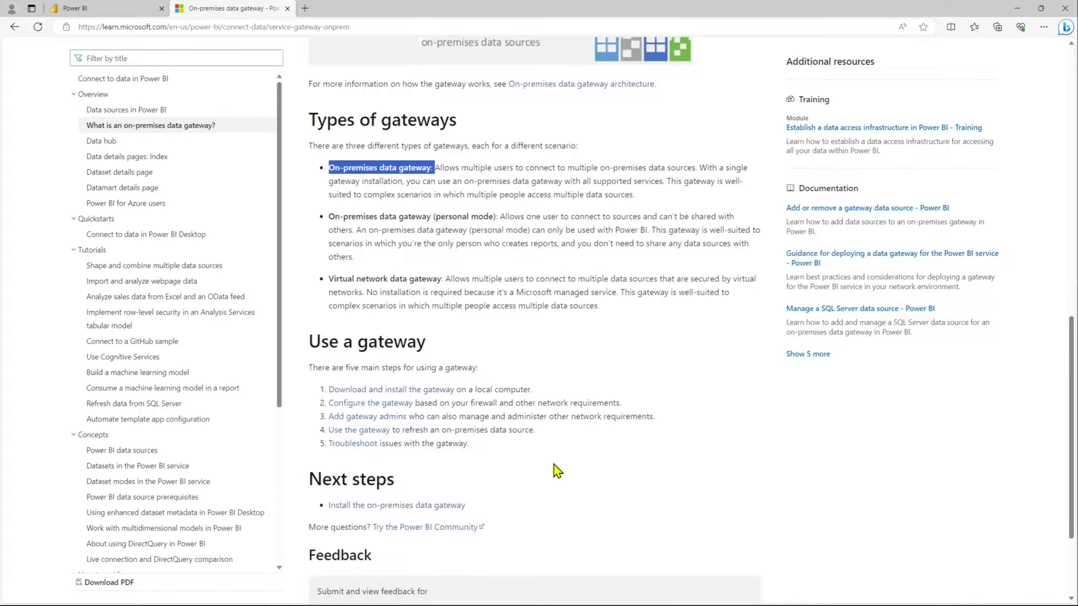
# Open the Install gateways article and highlight the minimum requirements: .NET Framework 4.7.2/4.8 and 64-bit Windows 10
pyautogui.click(424, 506)
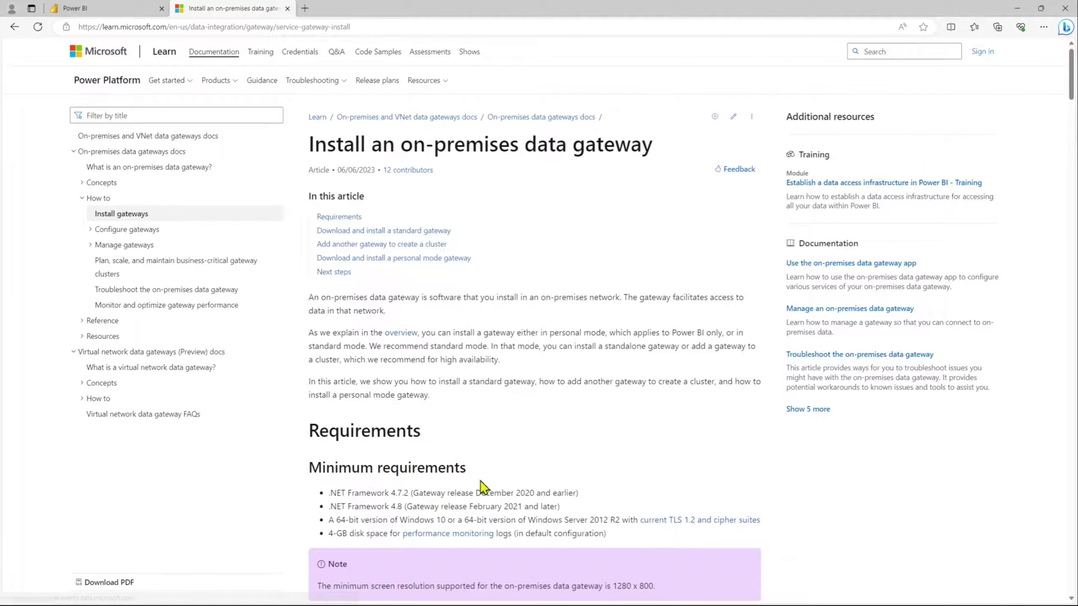
pyautogui.scroll(-3, 590, 463)
pyautogui.scroll(-5, 591, 463)
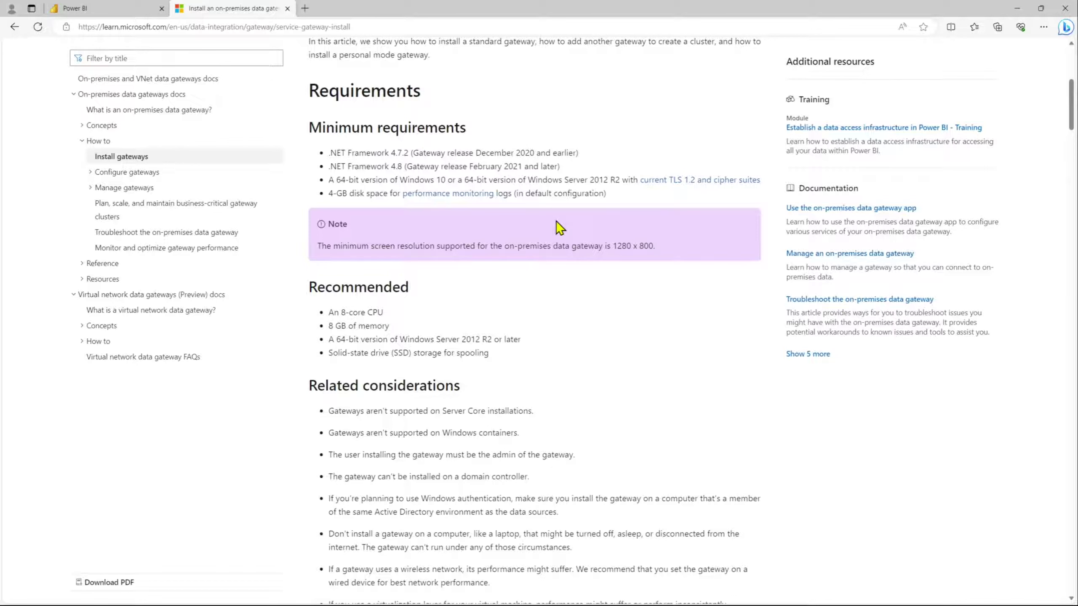
pyautogui.scroll(2, 485, 68)
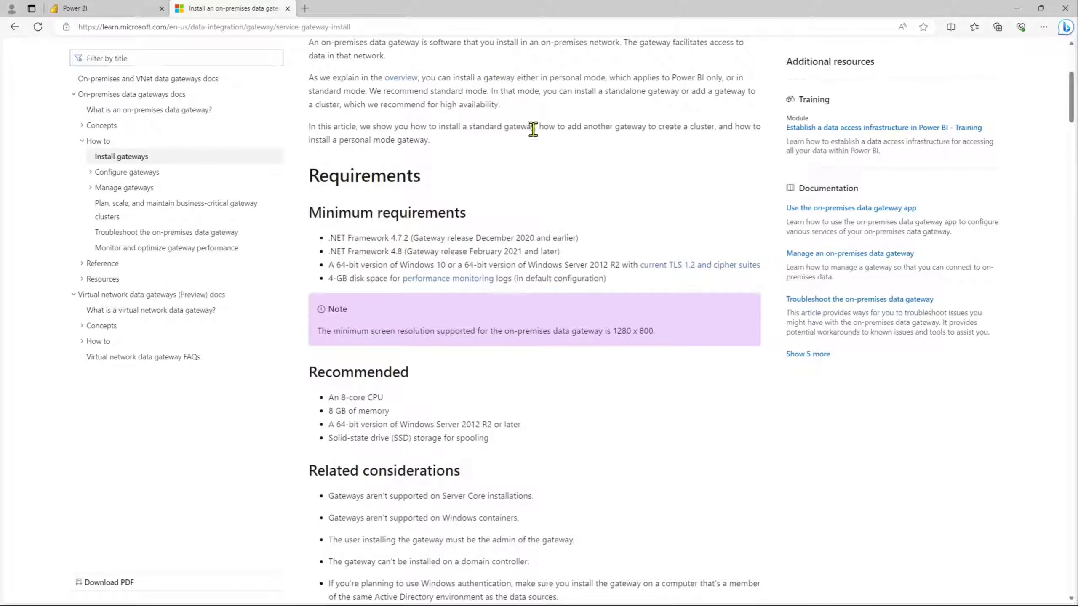
pyautogui.moveTo(531, 126); pyautogui.dragTo(420, 129)
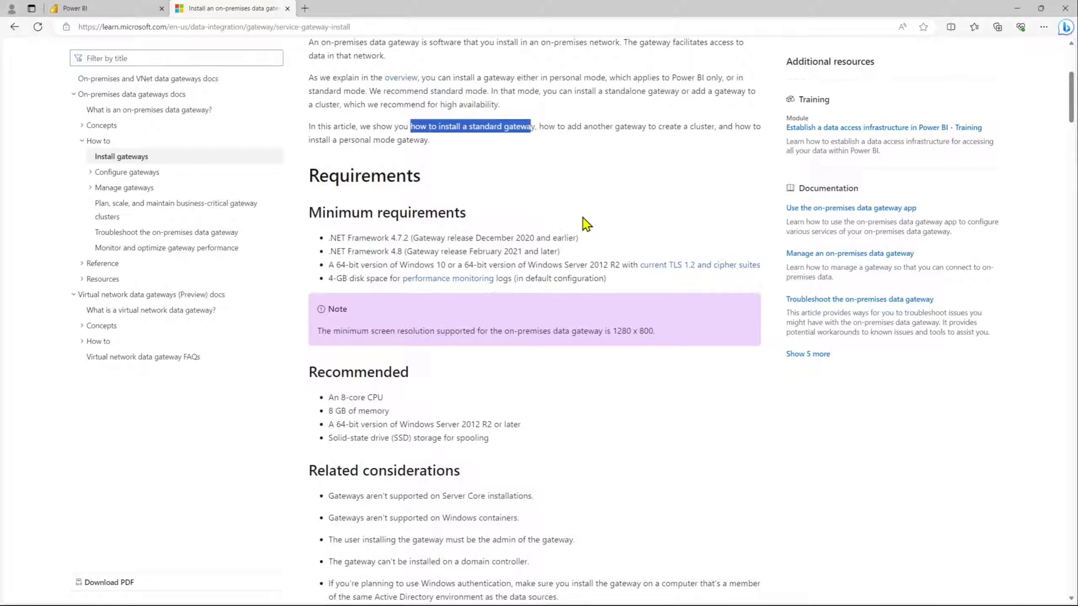
pyautogui.moveTo(580, 238); pyautogui.dragTo(328, 239)
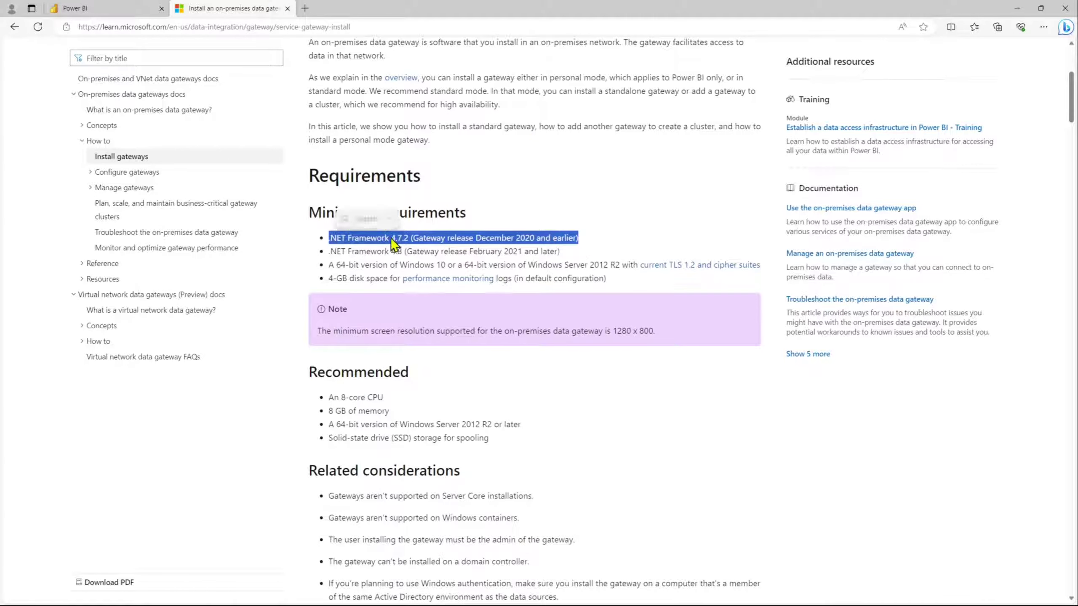
pyautogui.moveTo(559, 251); pyautogui.dragTo(330, 255)
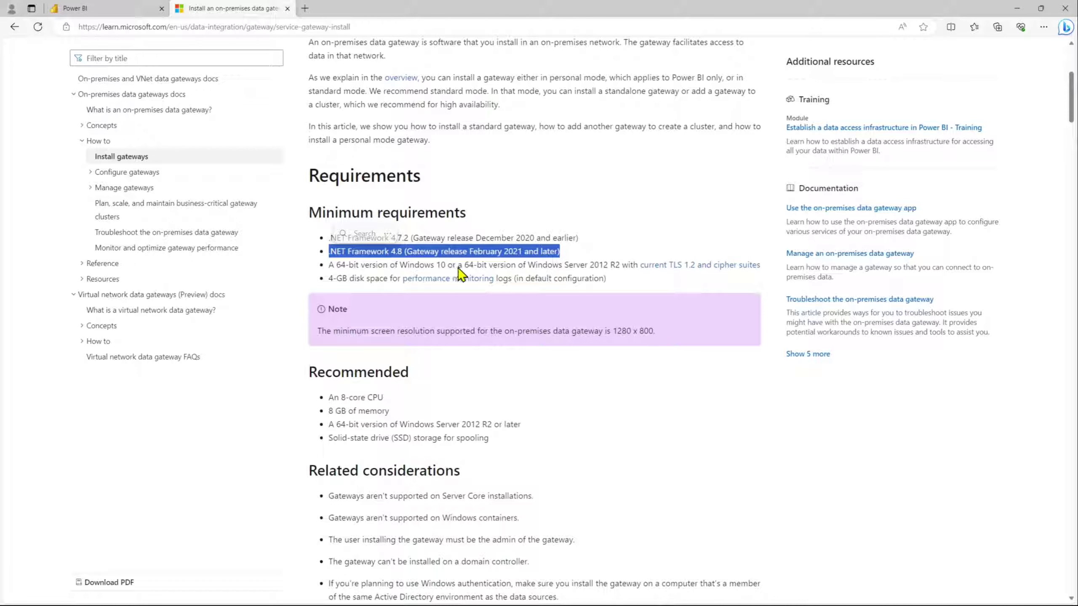
pyautogui.moveTo(447, 265); pyautogui.dragTo(331, 267)
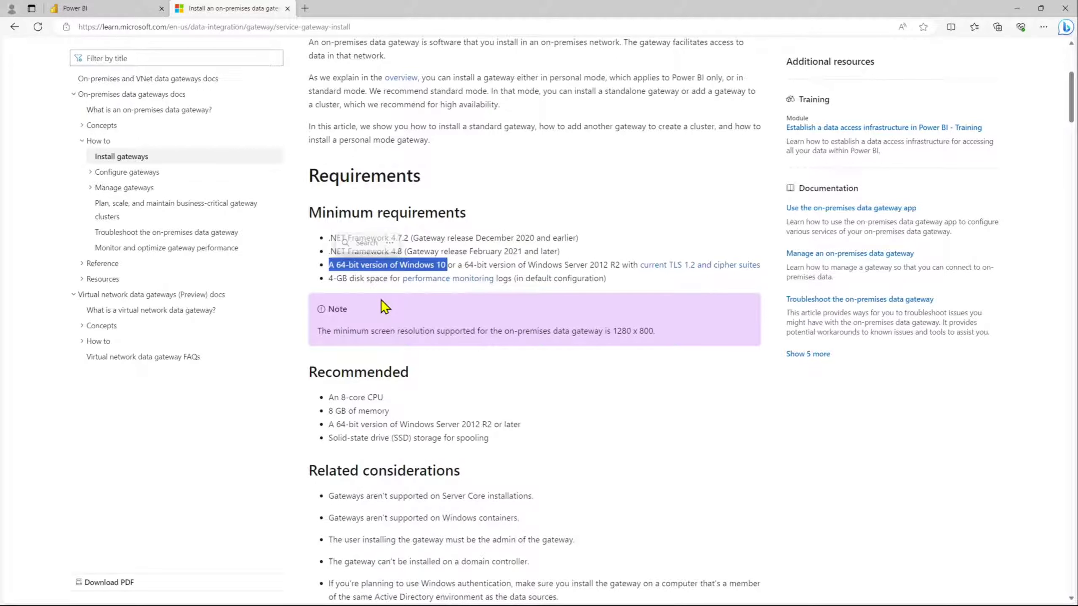
pyautogui.click(403, 297)
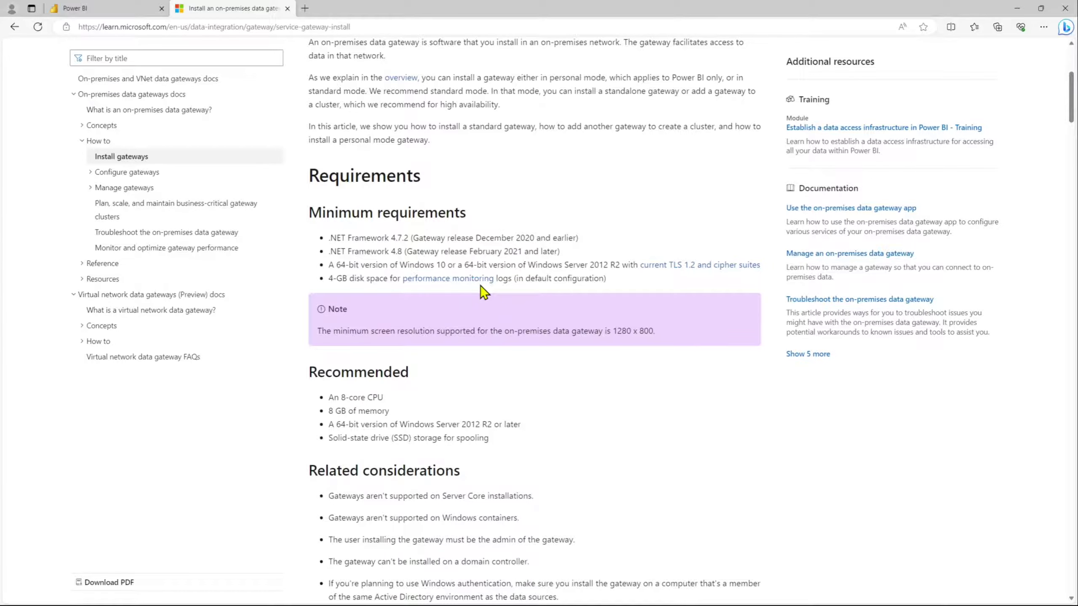
# Highlight the recommended 8-core CPU, 8 GB of memory and Windows Server version lines
pyautogui.scroll(-3, 503, 364)
pyautogui.moveTo(386, 228); pyautogui.dragTo(329, 230)
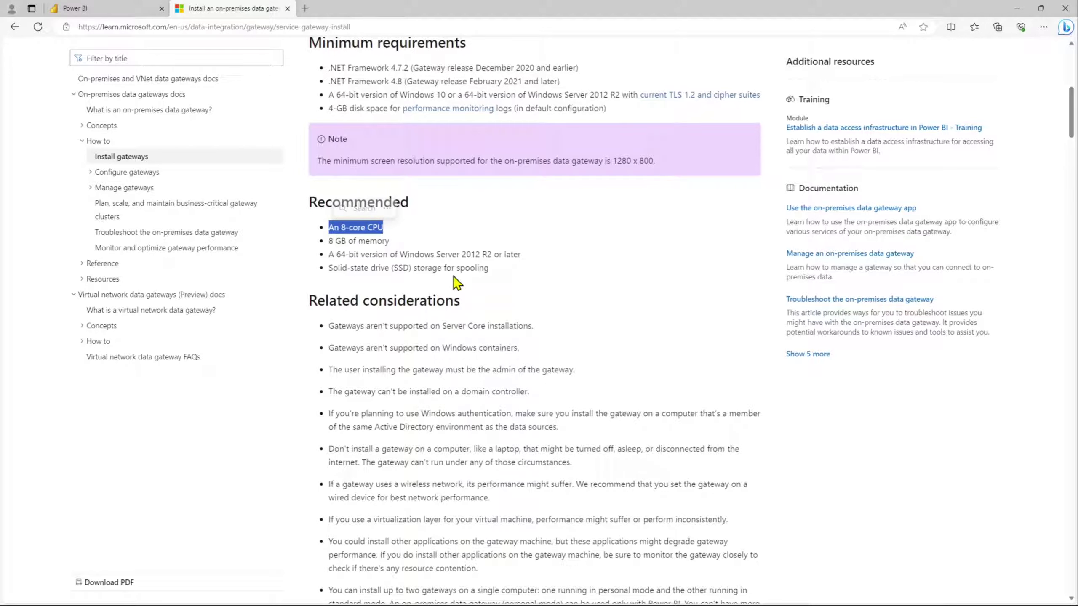
pyautogui.moveTo(393, 241)
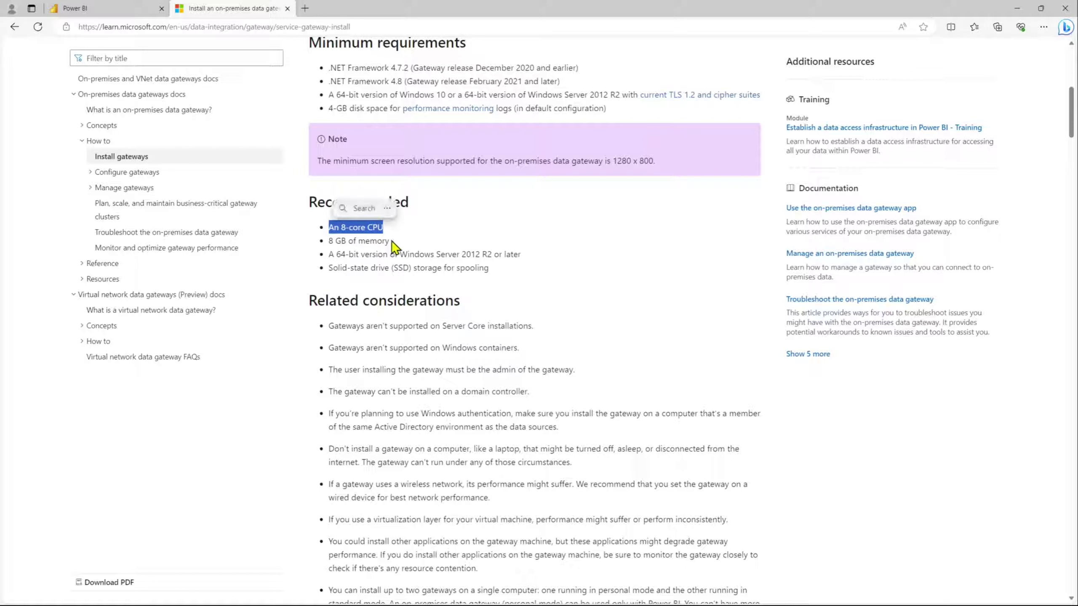
pyautogui.moveTo(391, 241); pyautogui.dragTo(329, 242)
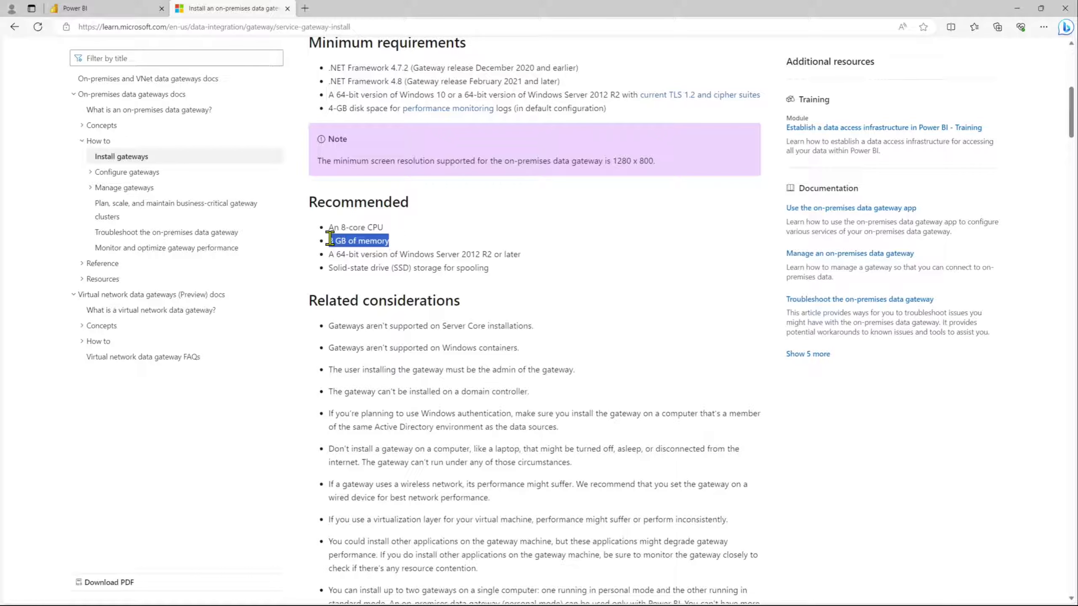
pyautogui.moveTo(526, 257); pyautogui.dragTo(495, 254)
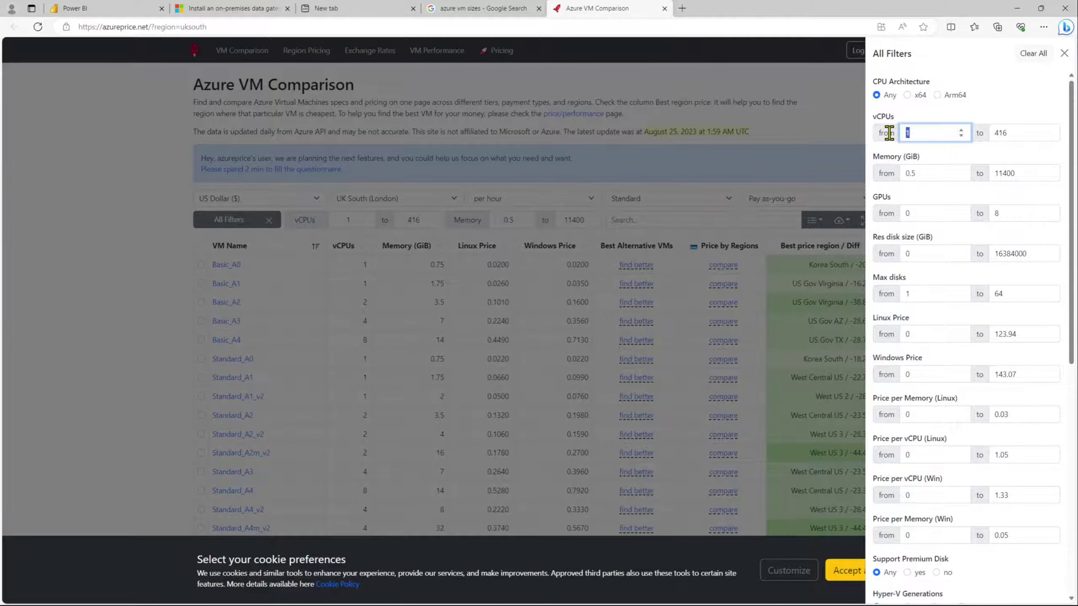
# Filter the Azure VM comparison to exactly 8 vCPUs and 8–16 GiB of memory
pyautogui.write('8')
pyautogui.press('Tab')
pyautogui.write('8')
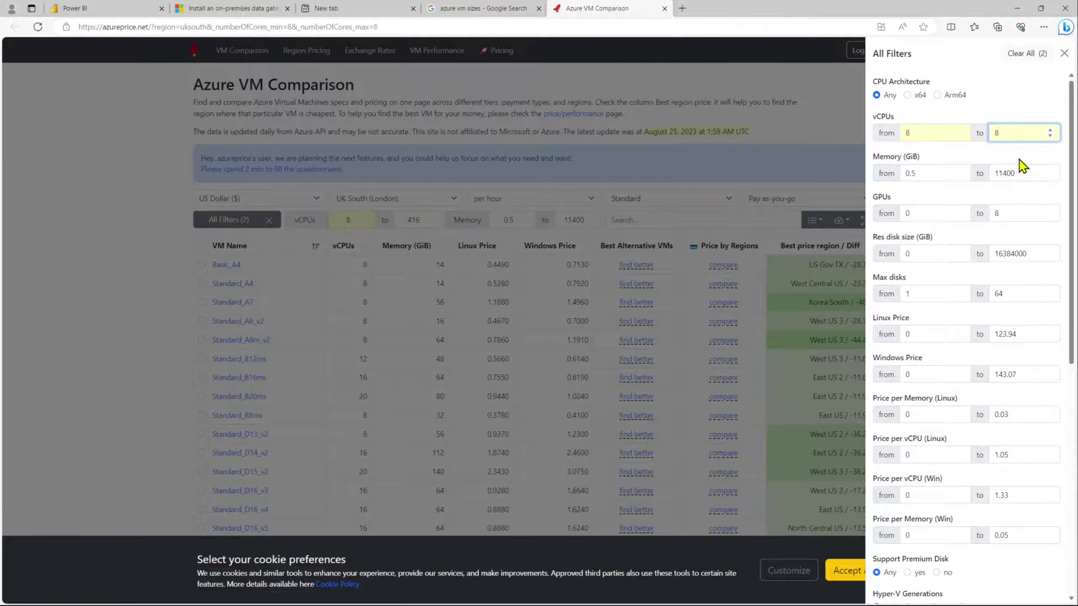
pyautogui.moveTo(932, 172); pyautogui.dragTo(886, 173)
pyautogui.write('8')
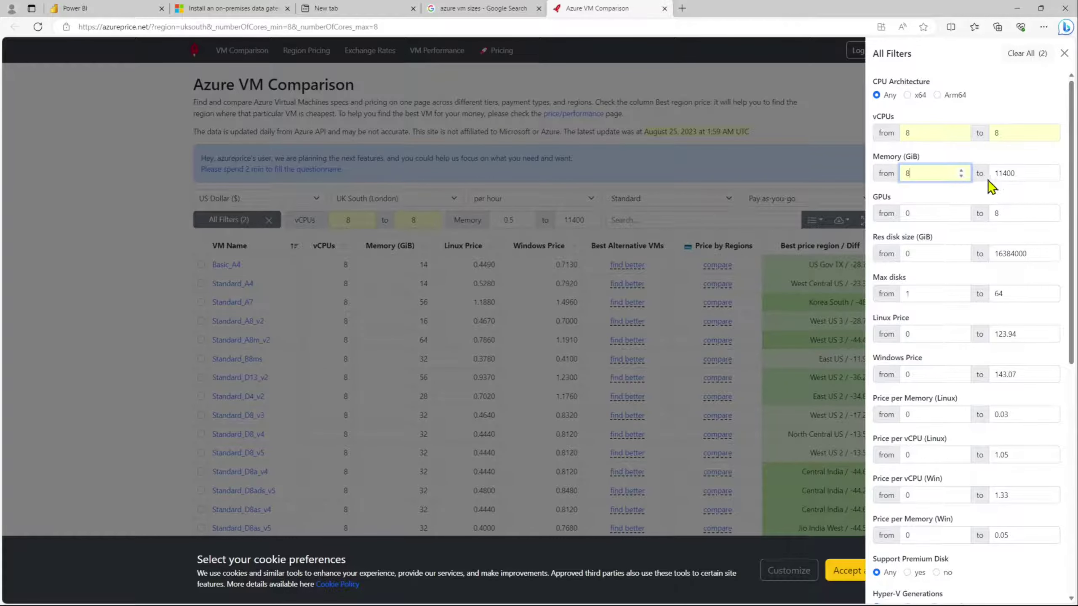
pyautogui.moveTo(1019, 173); pyautogui.dragTo(984, 173)
pyautogui.write('16')
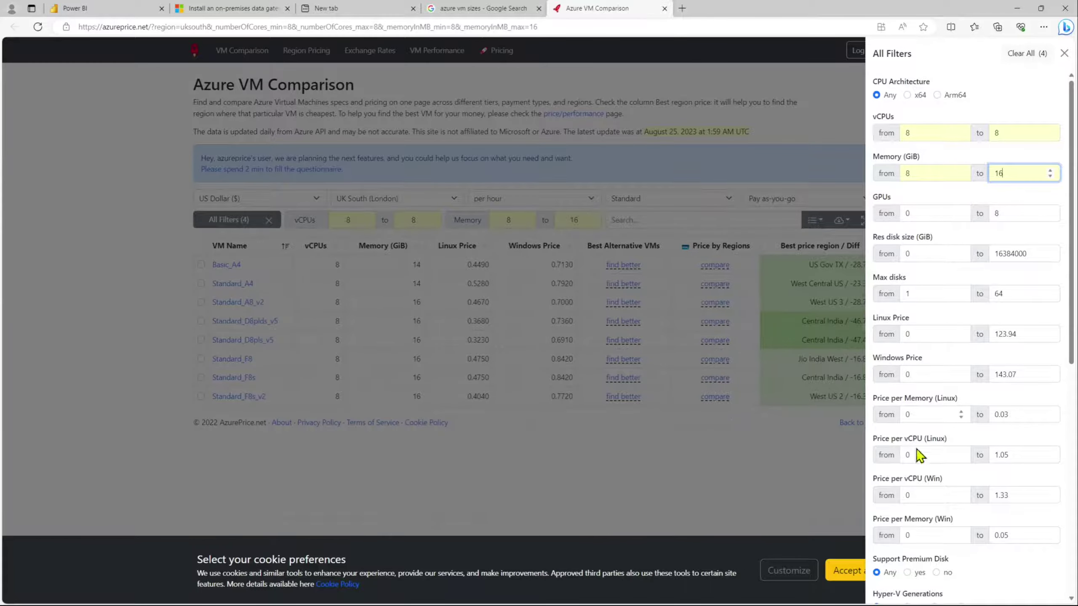
# Close the filter panel, review the narrowed VM list, and return to the gateway article
pyautogui.click(1064, 53)
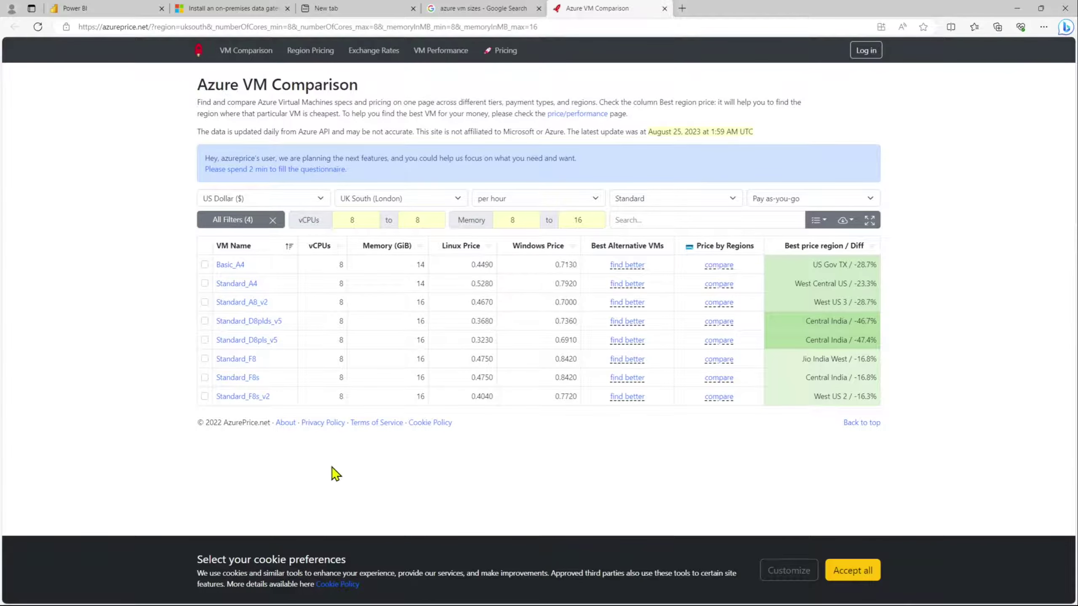
pyautogui.moveTo(249, 268)
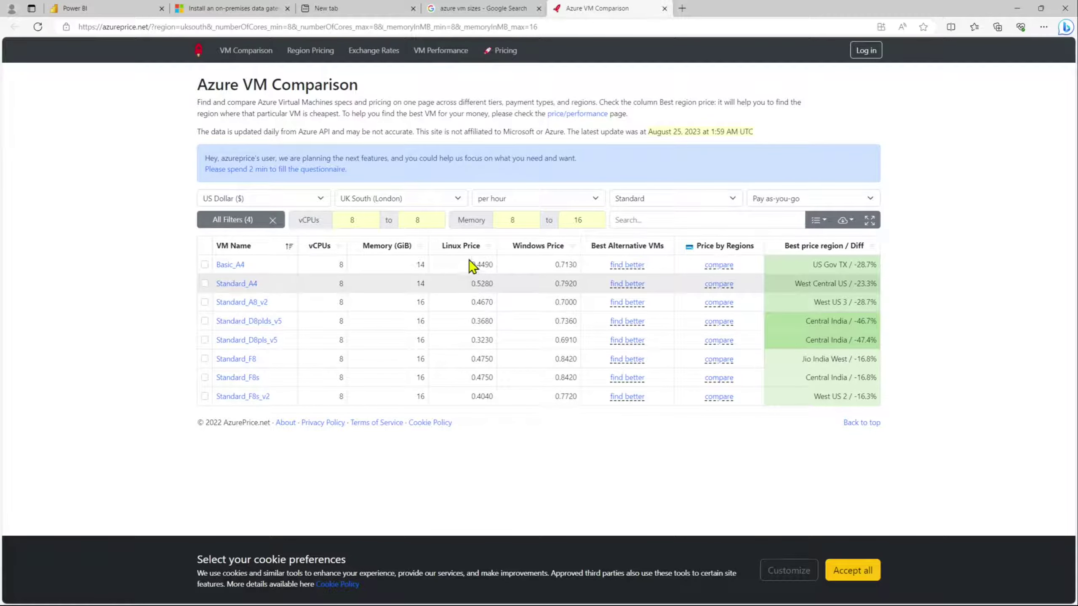
pyautogui.moveTo(469, 257)
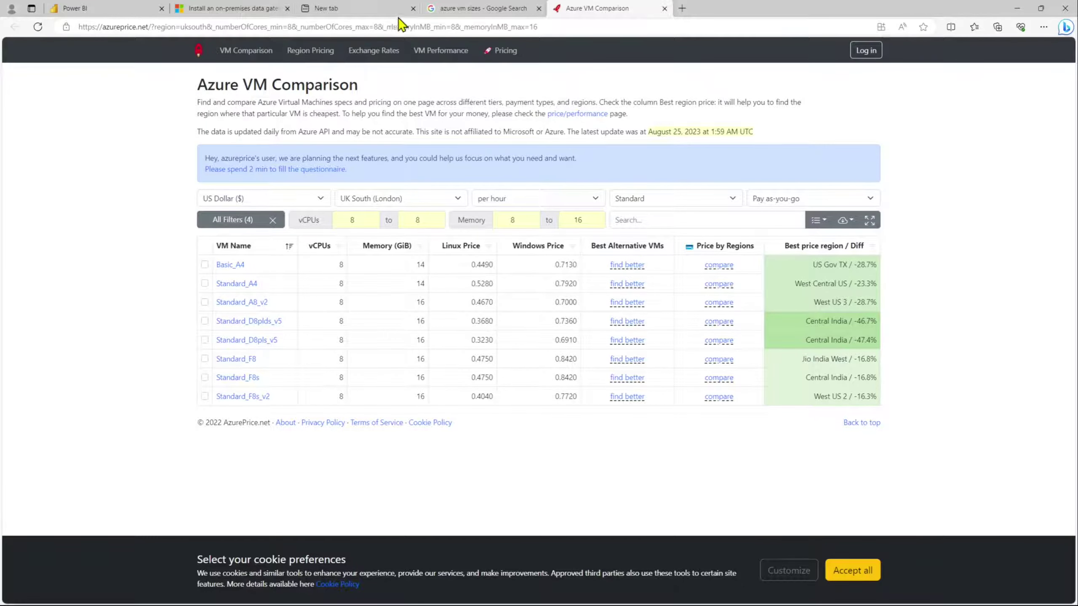
pyautogui.click(211, 12)
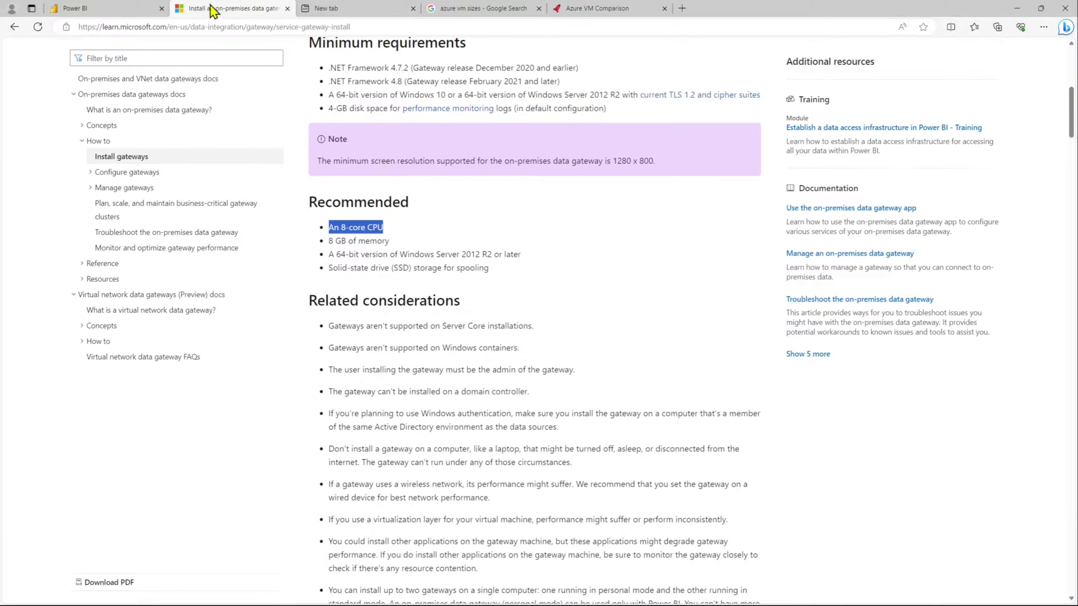
# Highlight the four recommended lines: 8-core CPU, 8 GB memory, Windows Server 2012 R2+, SSD spooling
pyautogui.click(478, 295)
pyautogui.moveTo(496, 276); pyautogui.dragTo(328, 226)
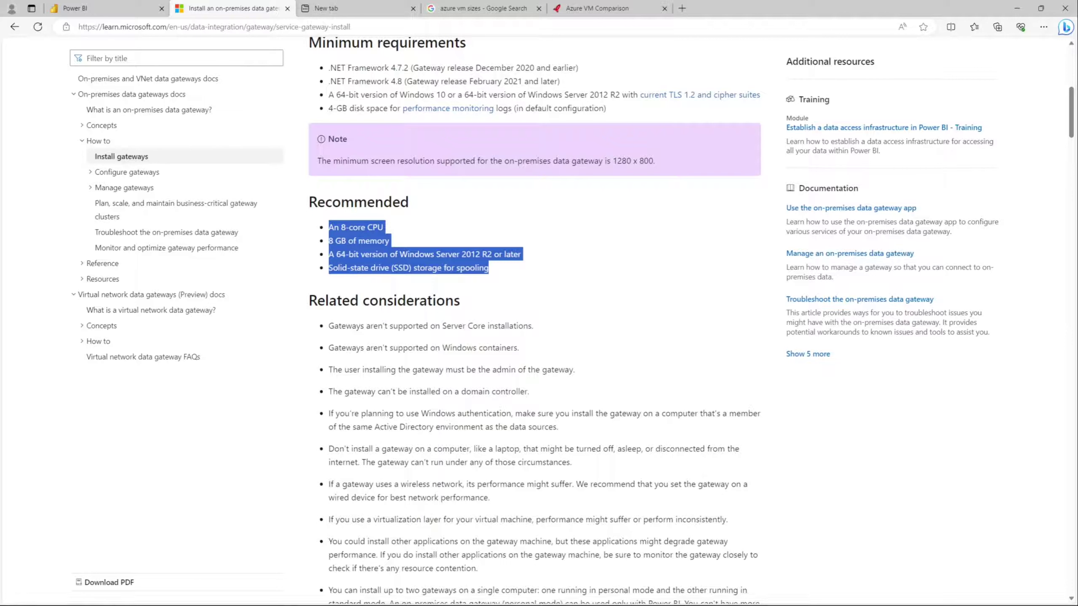
# Run GatewayInstall.exe from Downloads as administrator, then go back to the Power BI gateways page
pyautogui.moveTo(540, 604)
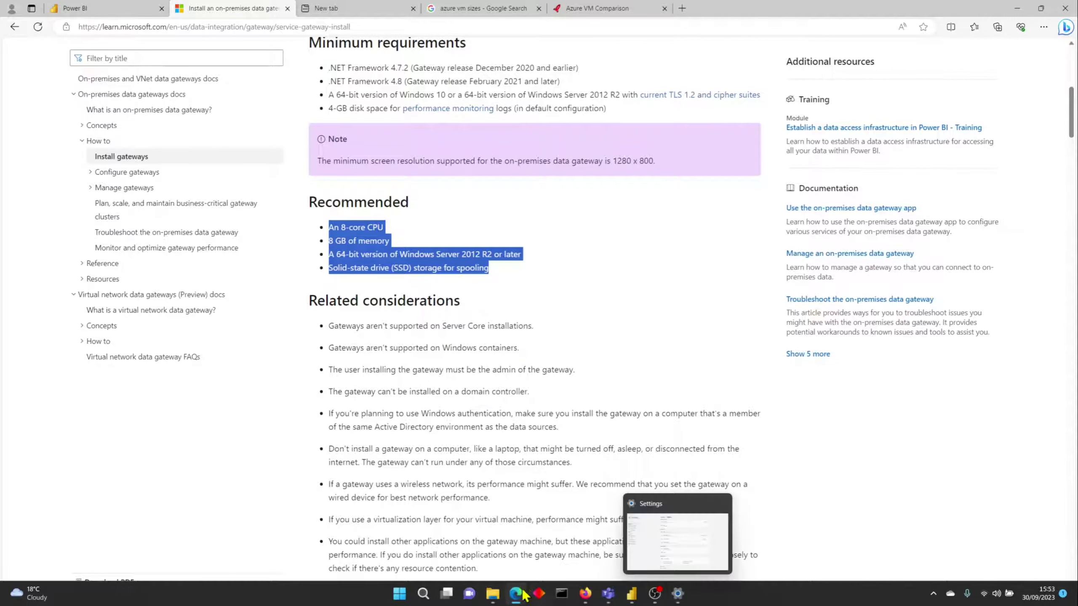
pyautogui.moveTo(495, 594)
pyautogui.click(526, 537)
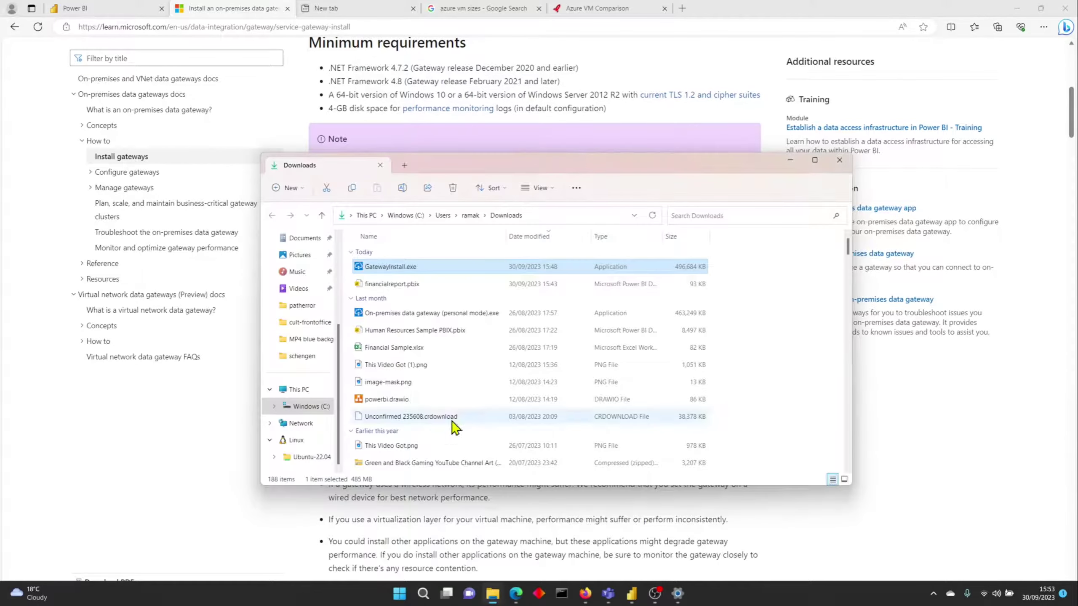
pyautogui.rightClick(395, 268)
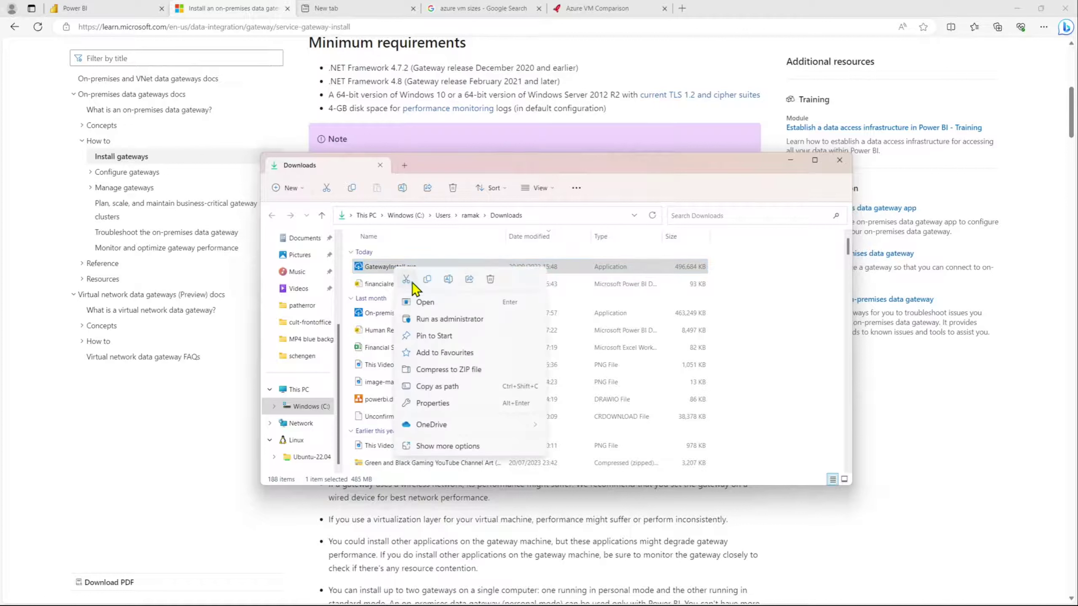
pyautogui.click(425, 321)
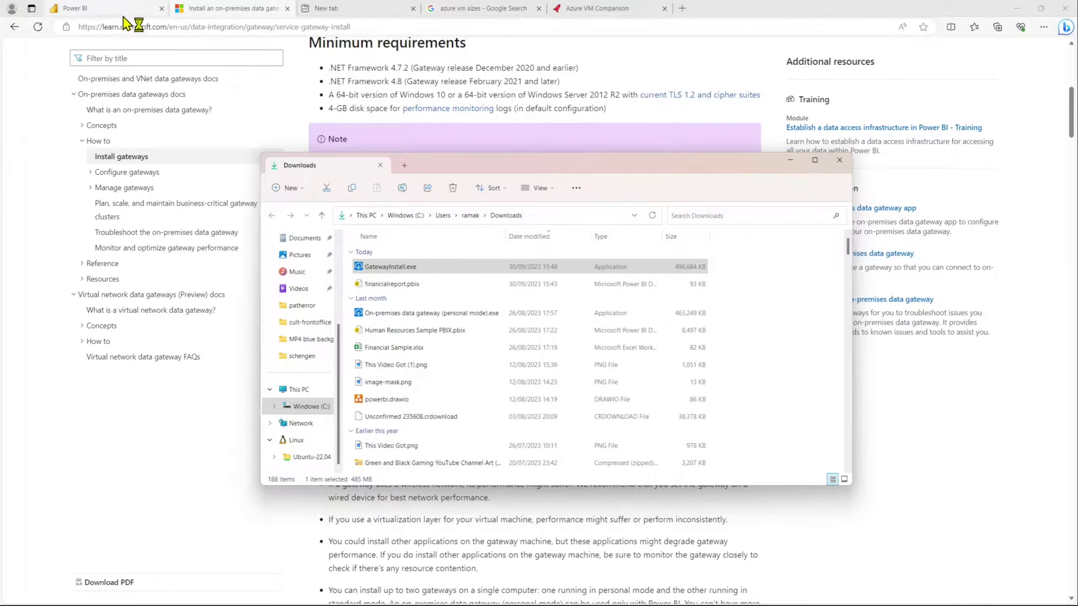
pyautogui.click(98, 13)
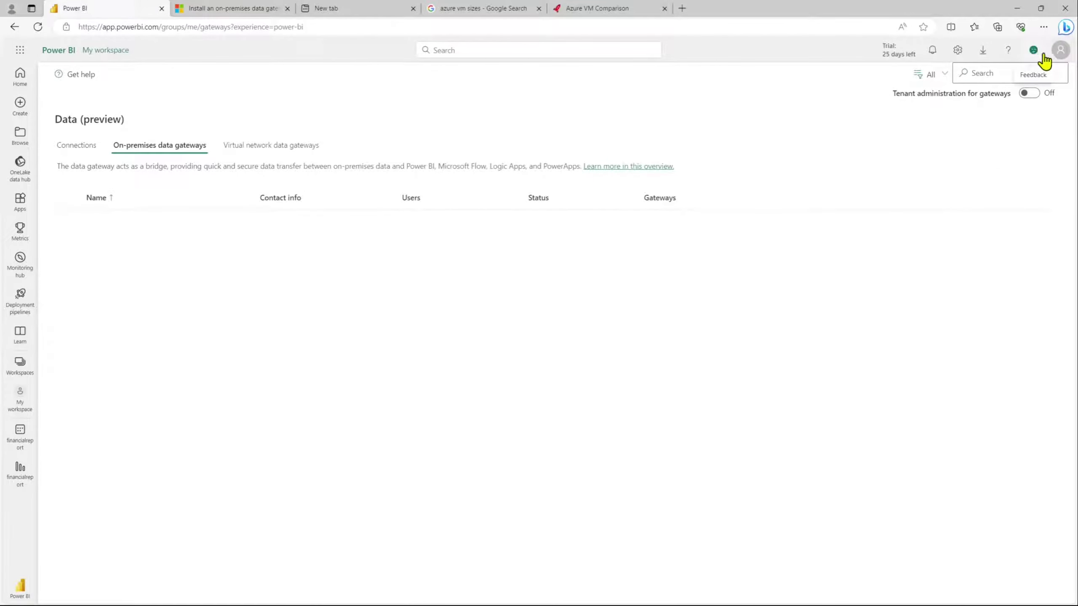
# Check the signed-in account's e-mail address in the Power BI account menu, then close it
pyautogui.click(1057, 56)
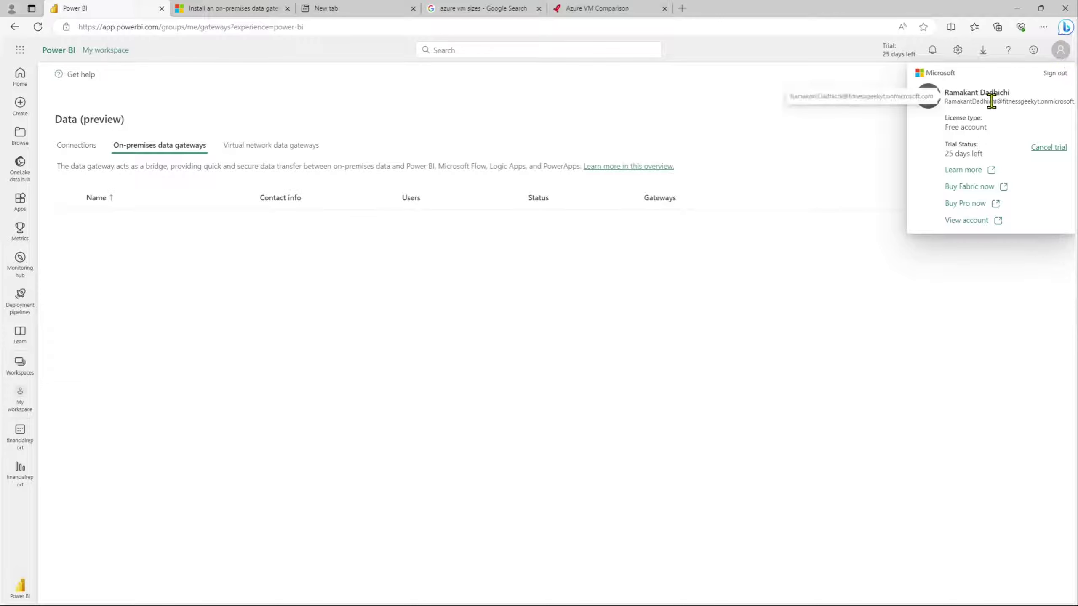
pyautogui.moveTo(950, 100); pyautogui.dragTo(1077, 103)
pyautogui.hotkey('ctrl', 'c')
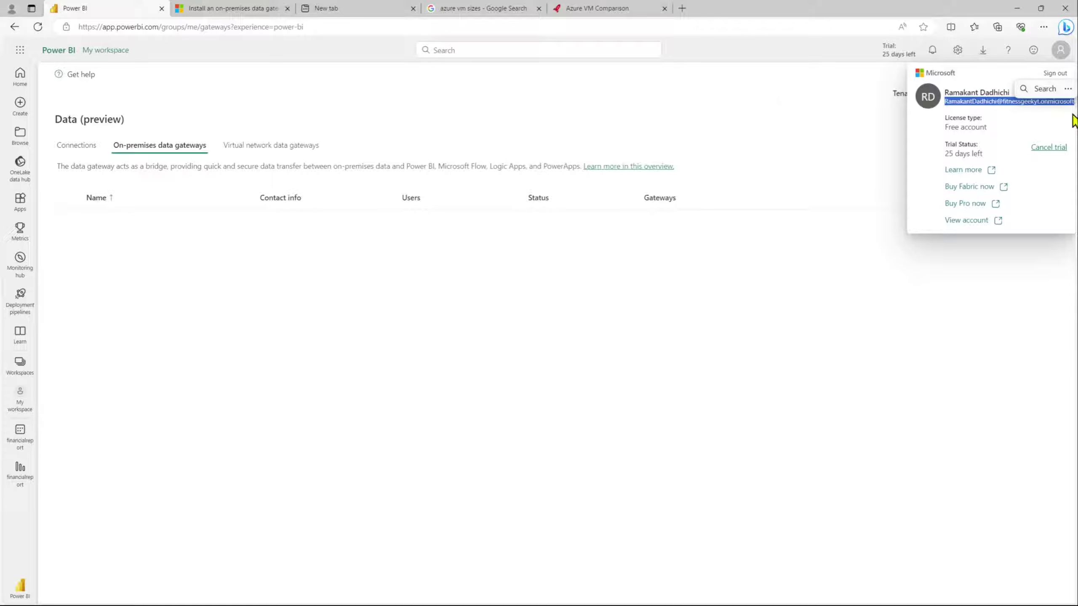
pyautogui.click(433, 438)
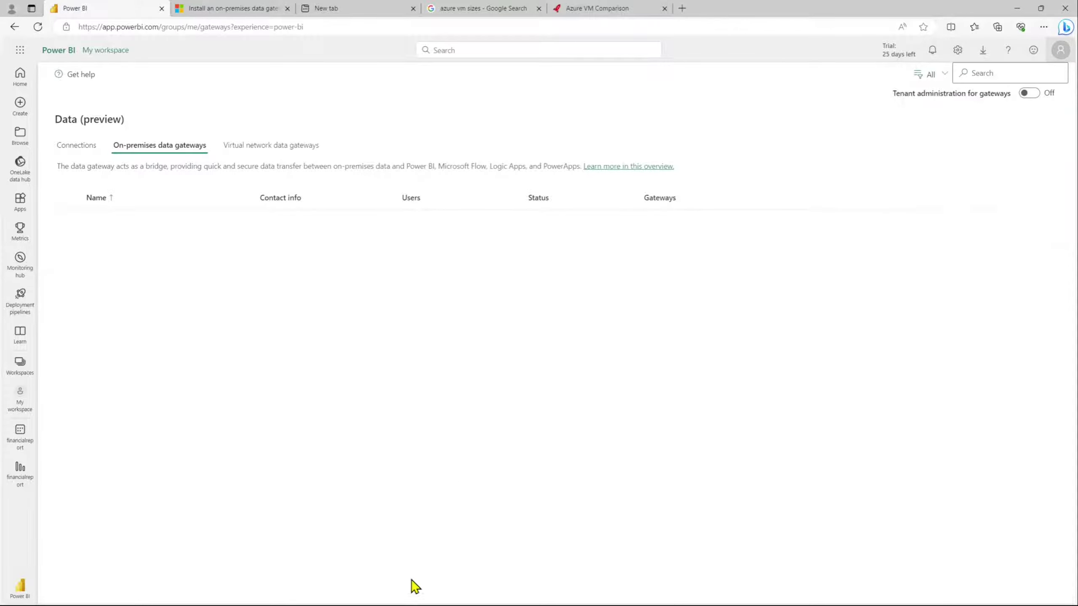
# Accept the gateway installer's terms, install it, and sign in with the work account's e-mail
pyautogui.click(689, 596)
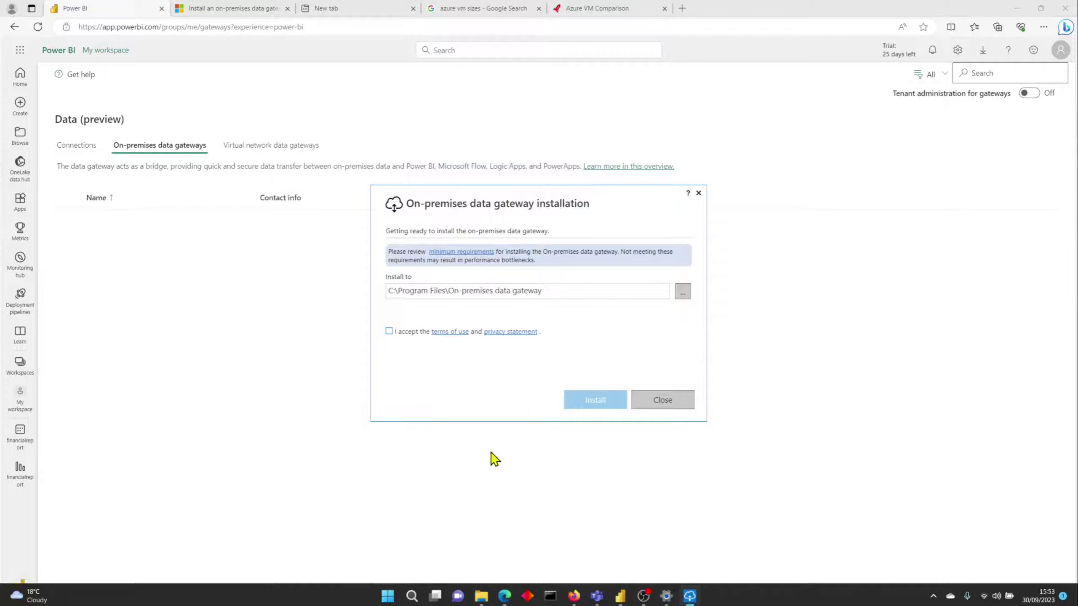
pyautogui.click(388, 331)
pyautogui.click(583, 401)
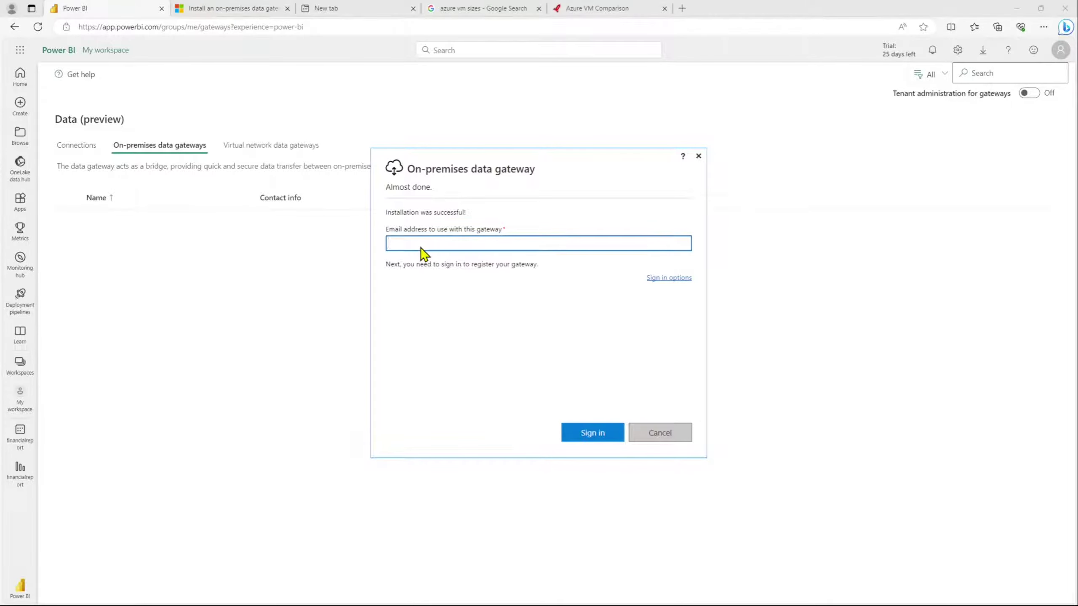
pyautogui.hotkey('ctrl', 'v')
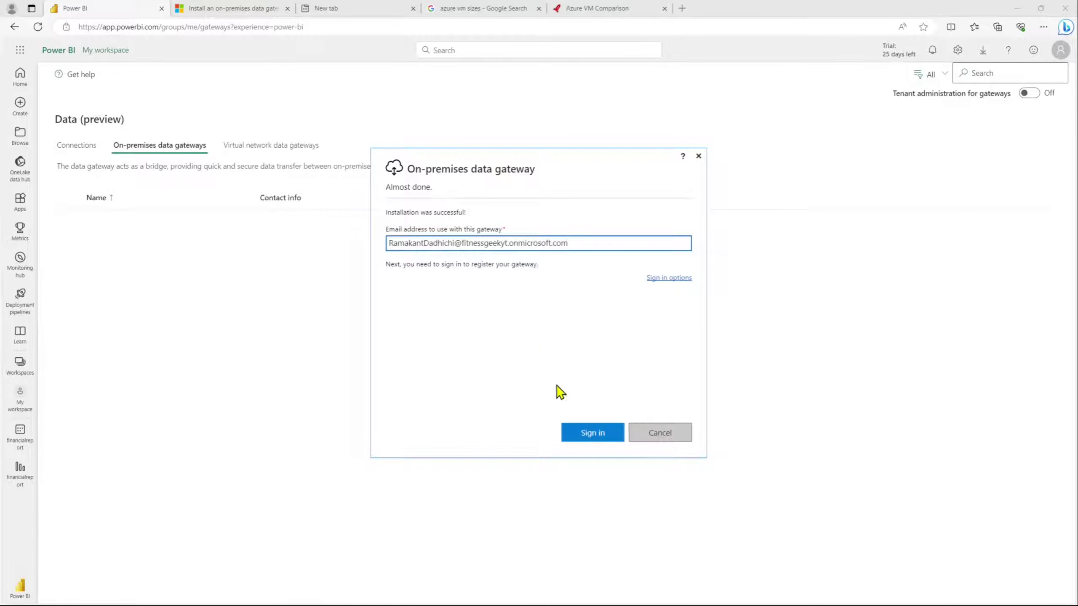
pyautogui.click(582, 434)
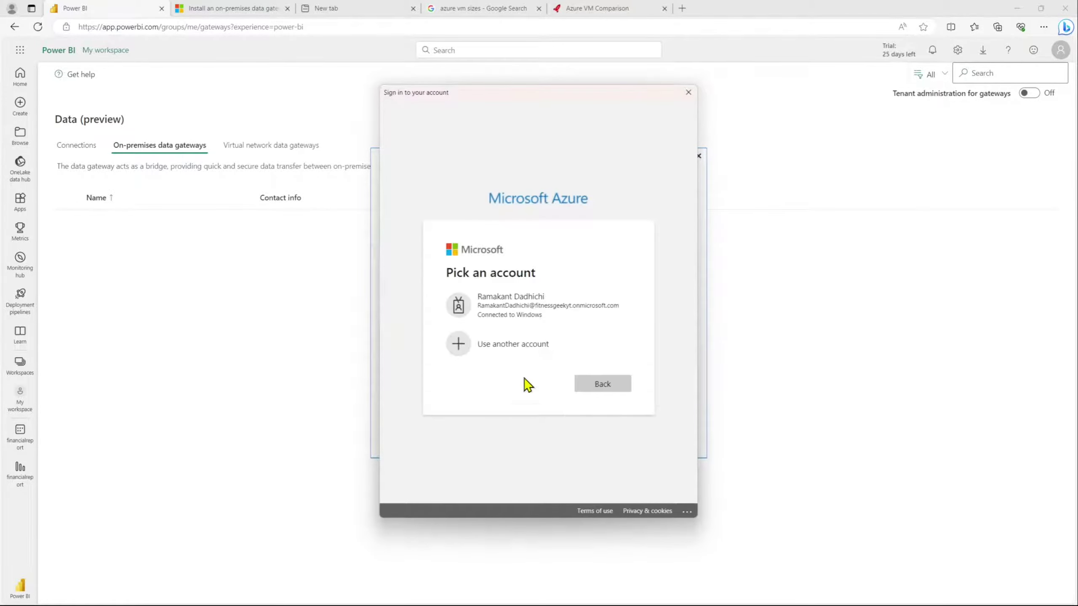
pyautogui.click(525, 312)
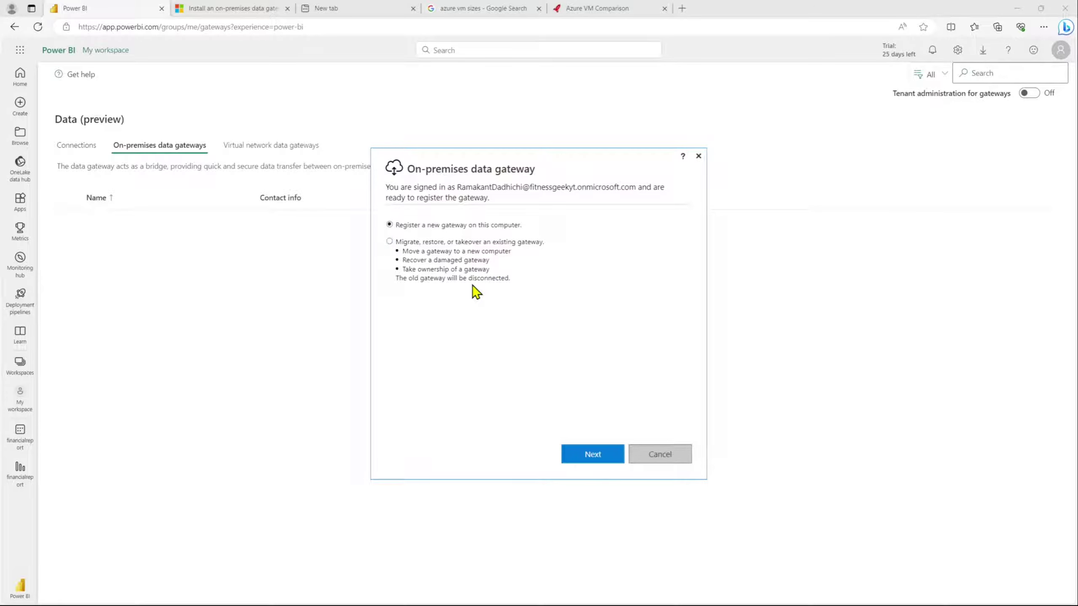
# Register a new gateway named fg-datagateway-prod with a confirmed recovery key
pyautogui.click(585, 452)
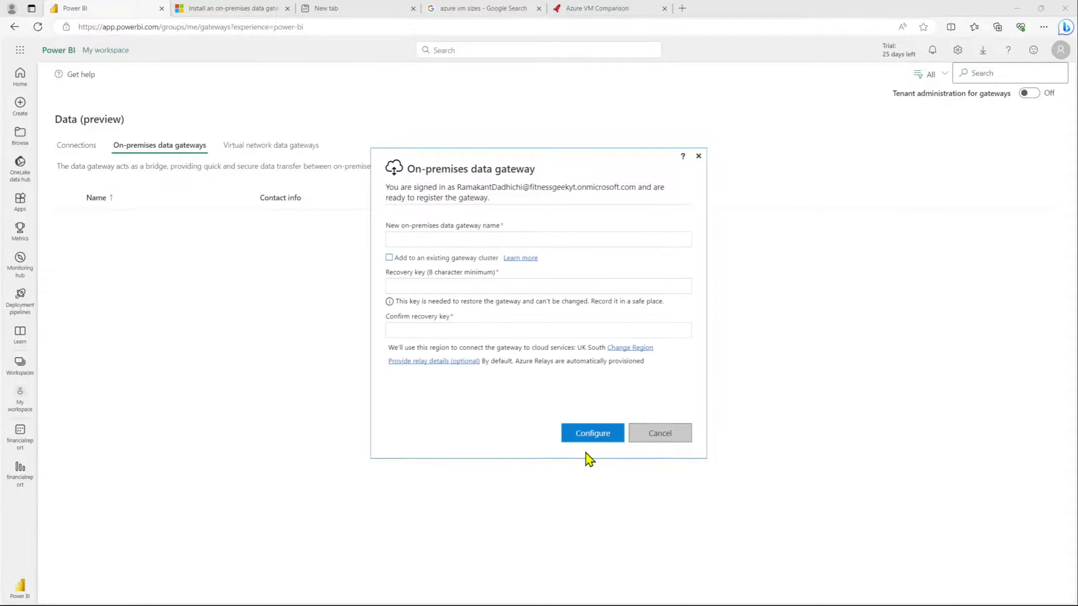
pyautogui.click(432, 242)
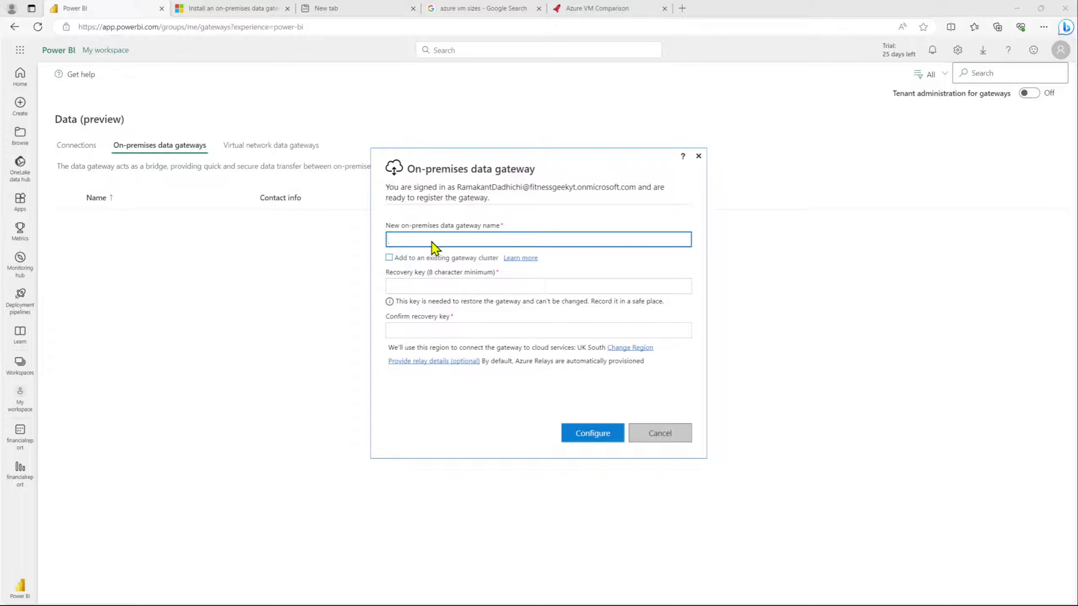
pyautogui.write('fg-datagateway-prod')
pyautogui.click(506, 293)
pyautogui.write('*')
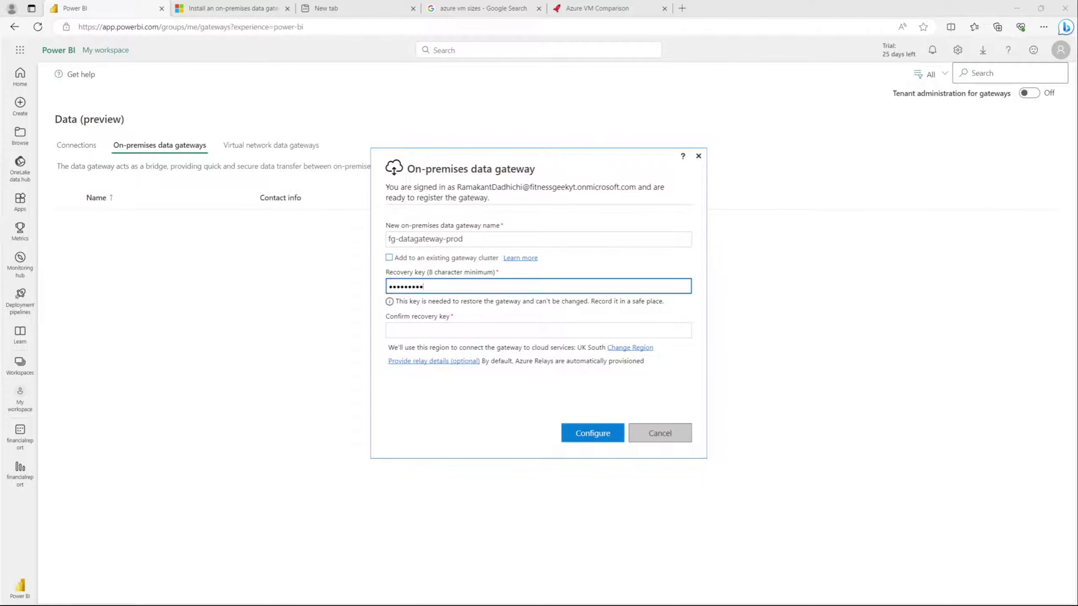
pyautogui.click(493, 330)
pyautogui.write('*')
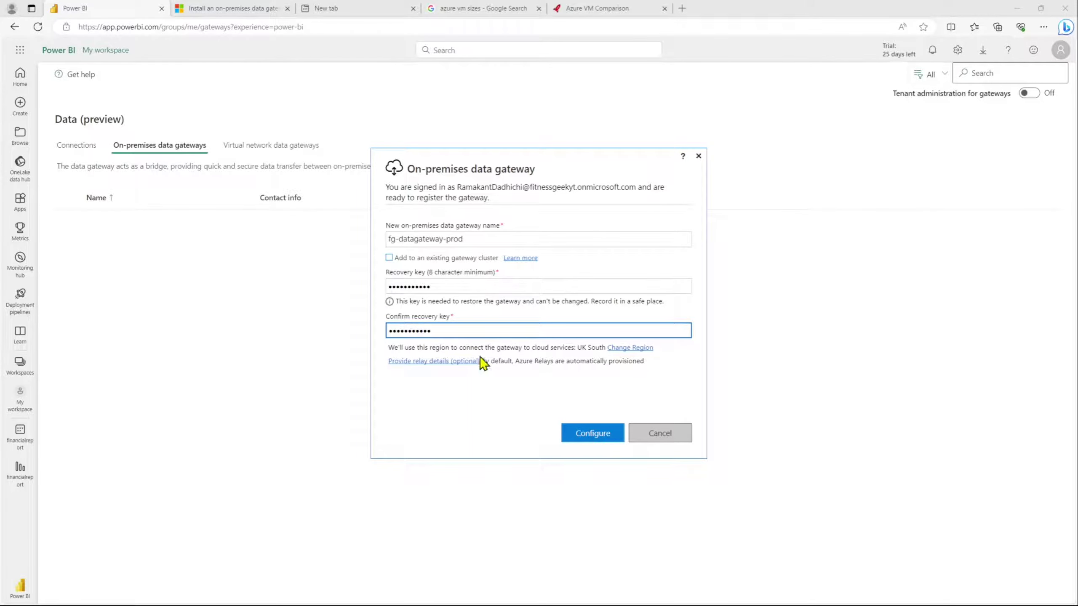
pyautogui.click(568, 437)
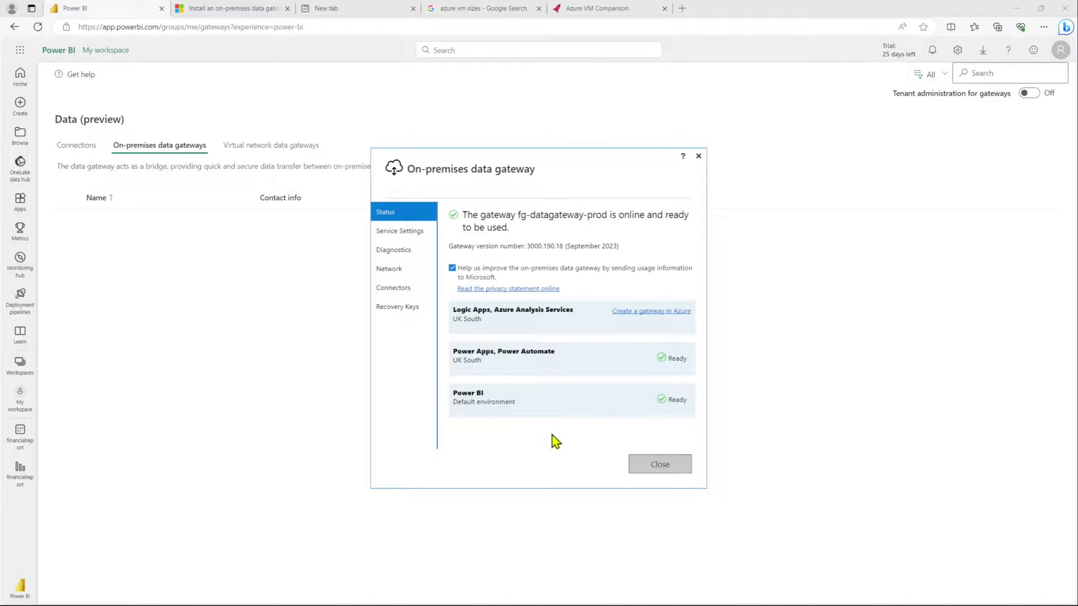
# Search Windows for the Services app using 'serv'
pyautogui.moveTo(374, 597)
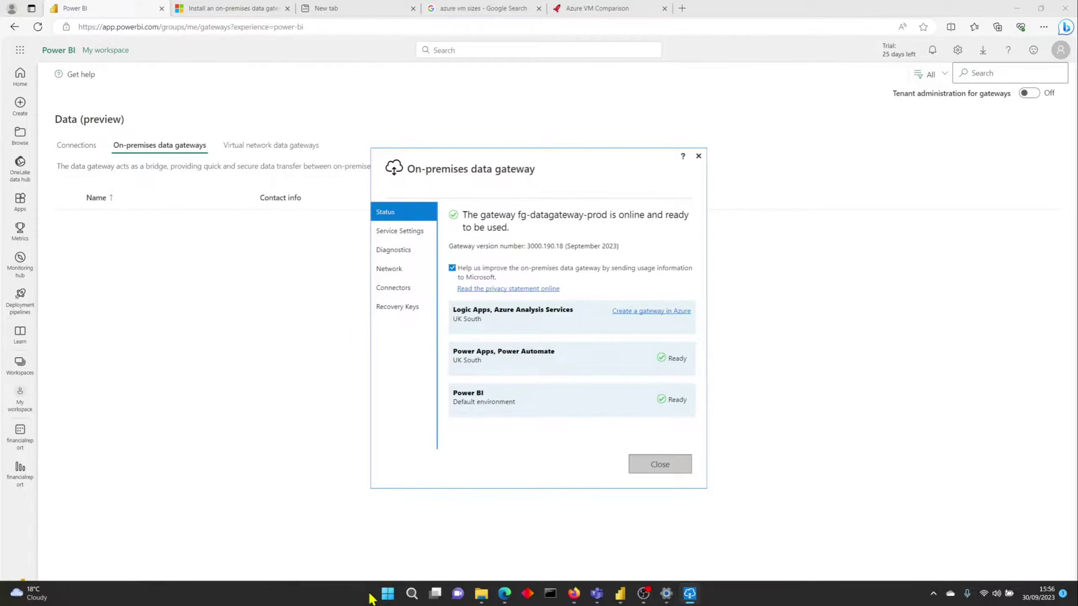
pyautogui.click(410, 595)
pyautogui.write('serv')
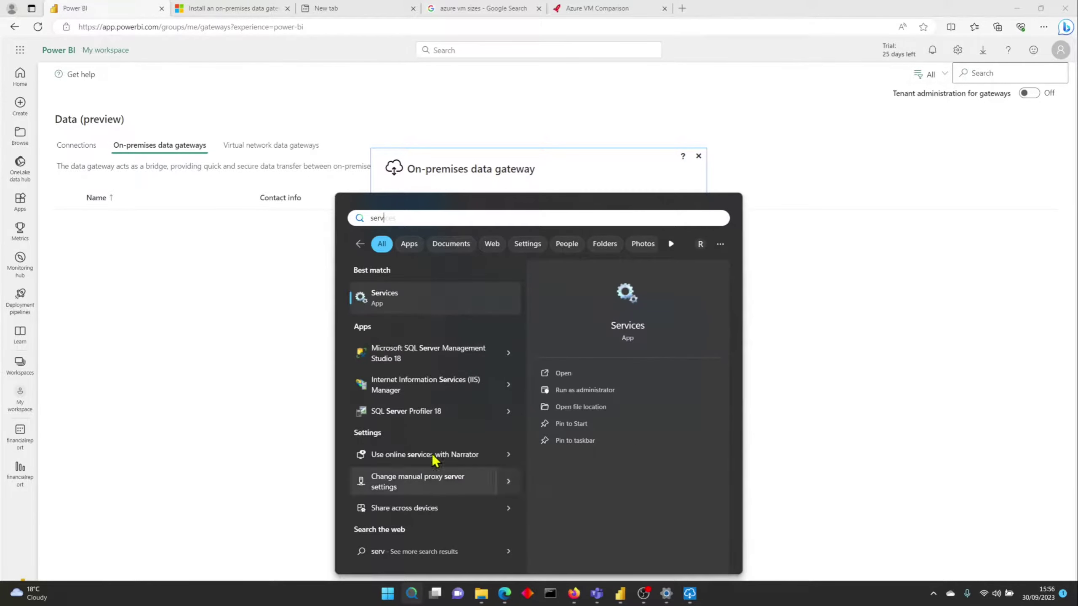
# Confirm the On-premises data gateway service starts Automatically and logs on as NT SERVICE\PBIEgwService
pyautogui.click(387, 300)
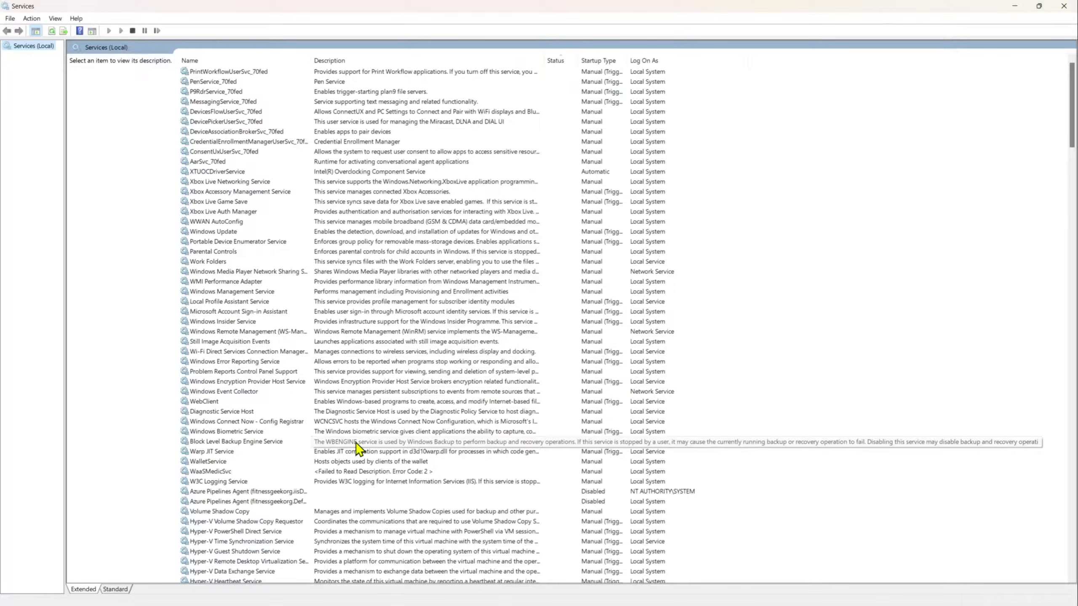
pyautogui.click(258, 453)
pyautogui.rightClick(257, 453)
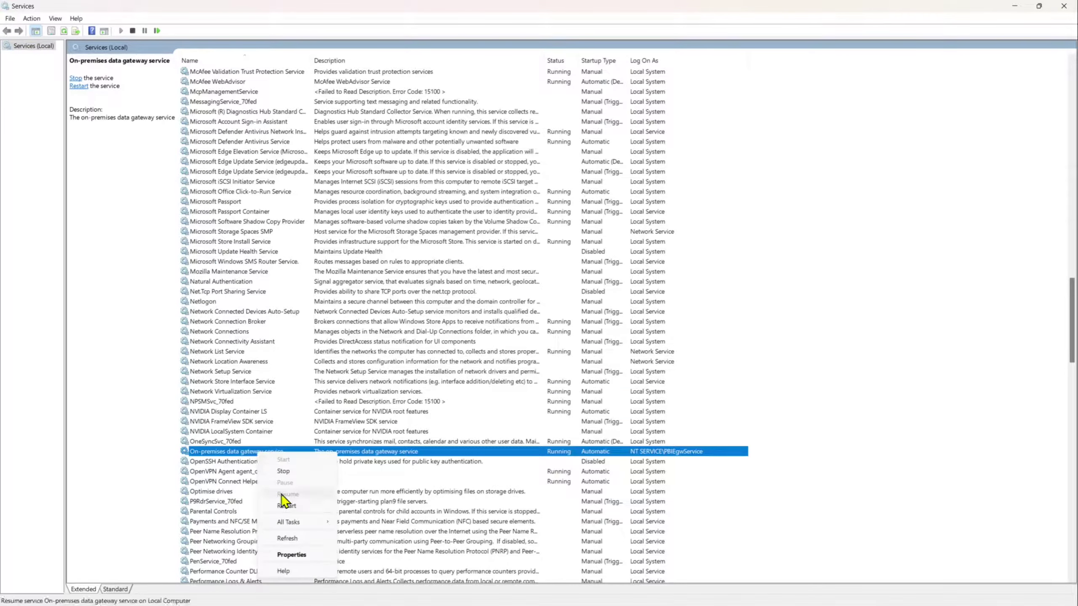
pyautogui.click(293, 555)
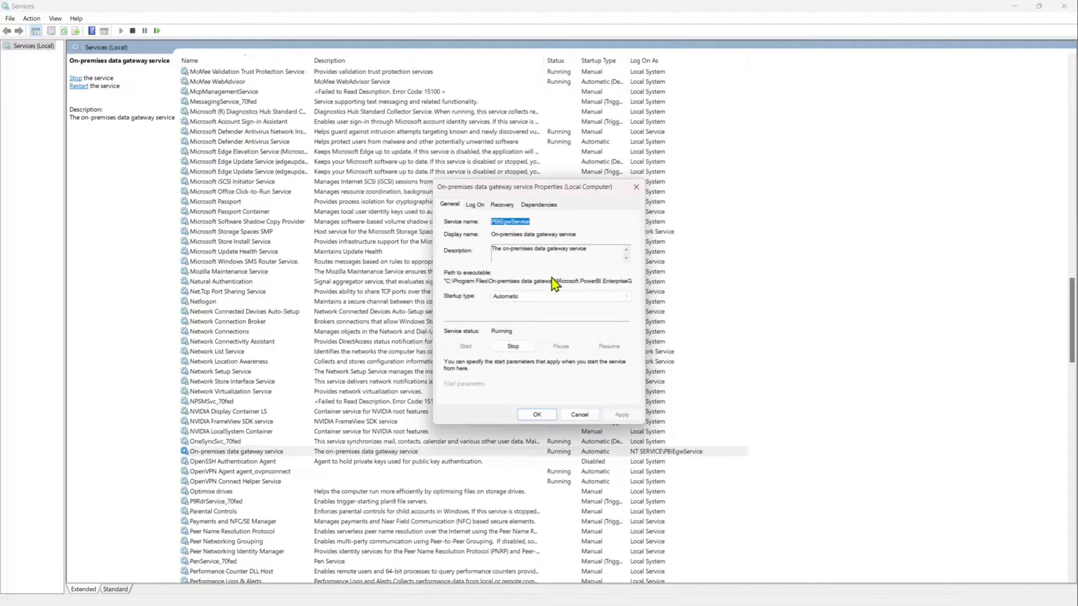
pyautogui.click(514, 299)
pyautogui.click(512, 306)
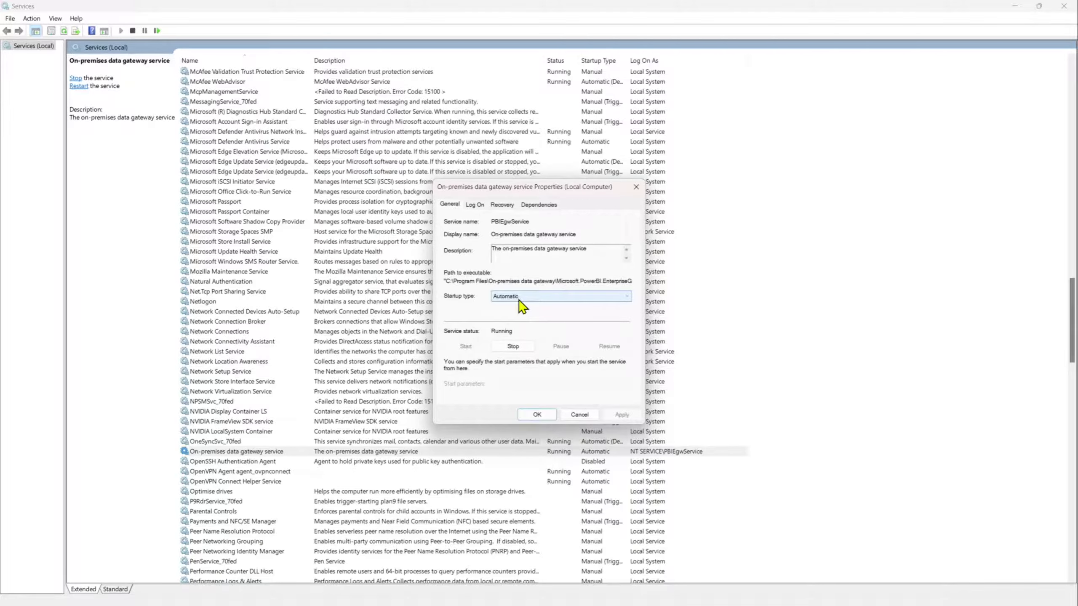
pyautogui.click(476, 205)
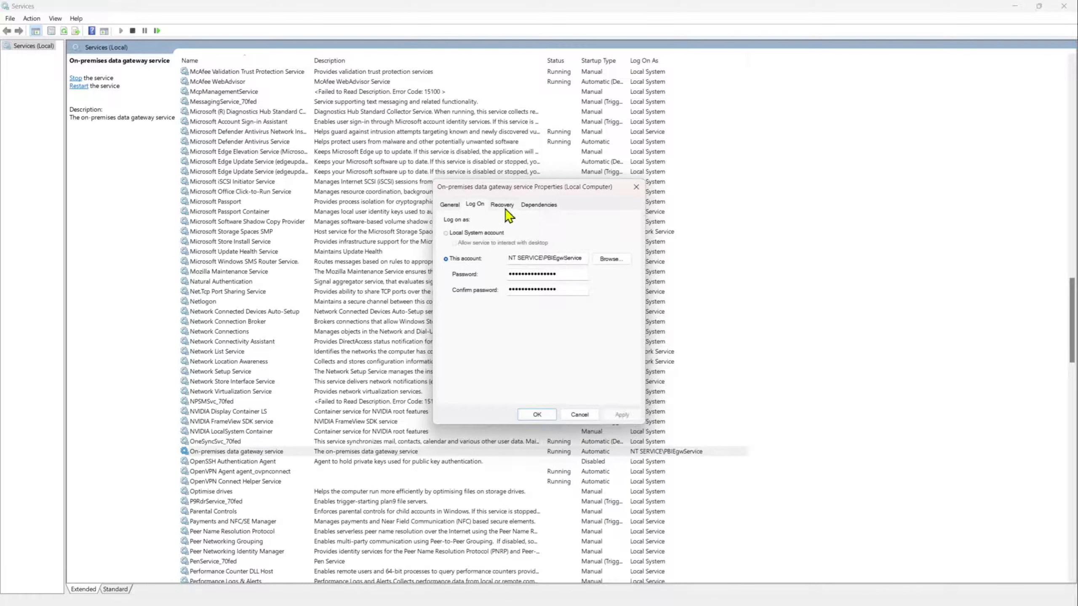
pyautogui.click(636, 186)
pyautogui.moveTo(529, 598)
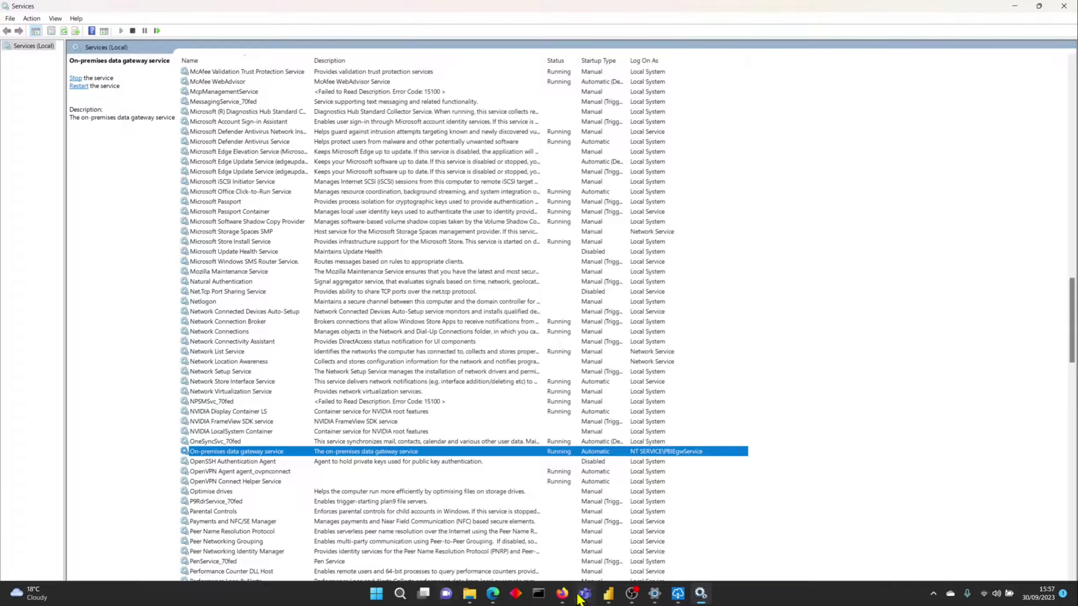
pyautogui.click(561, 593)
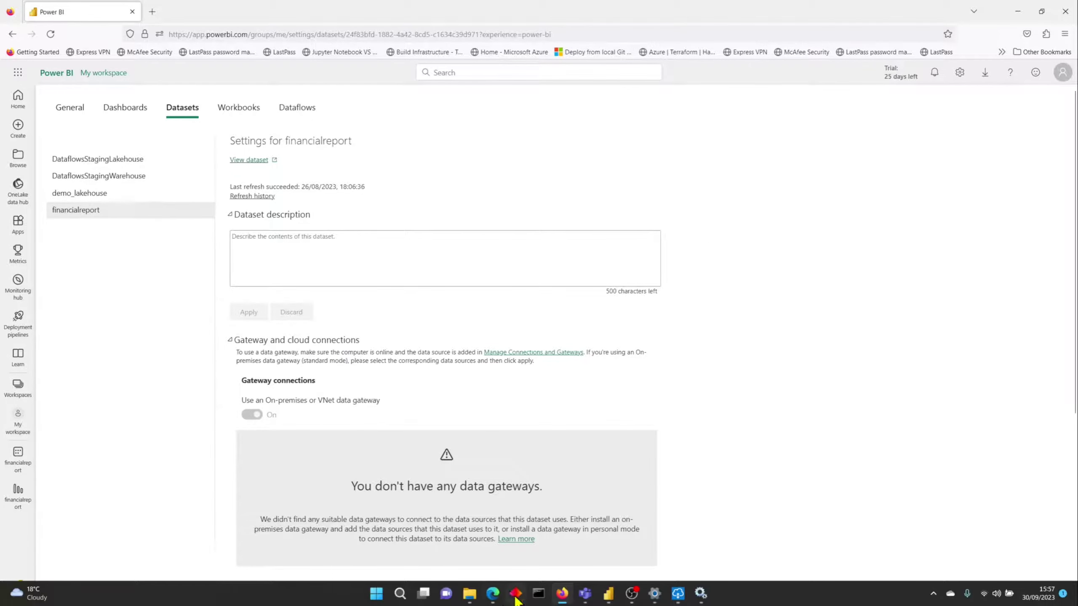
# Reload the gateways page to confirm fg-datagateway-prod is Online, then open the financialreport report
pyautogui.click(498, 598)
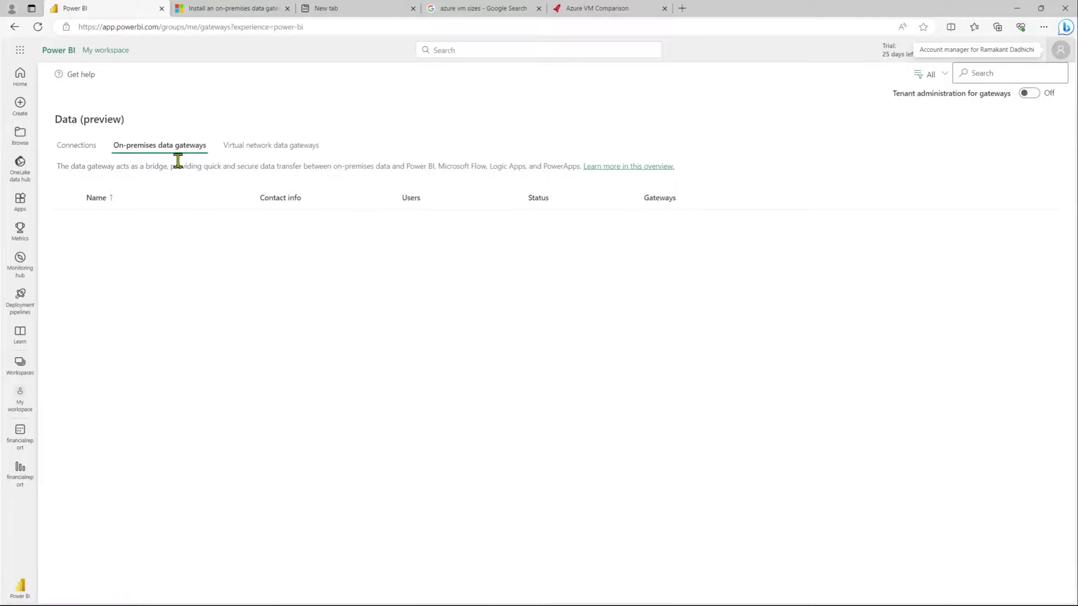
pyautogui.click(38, 26)
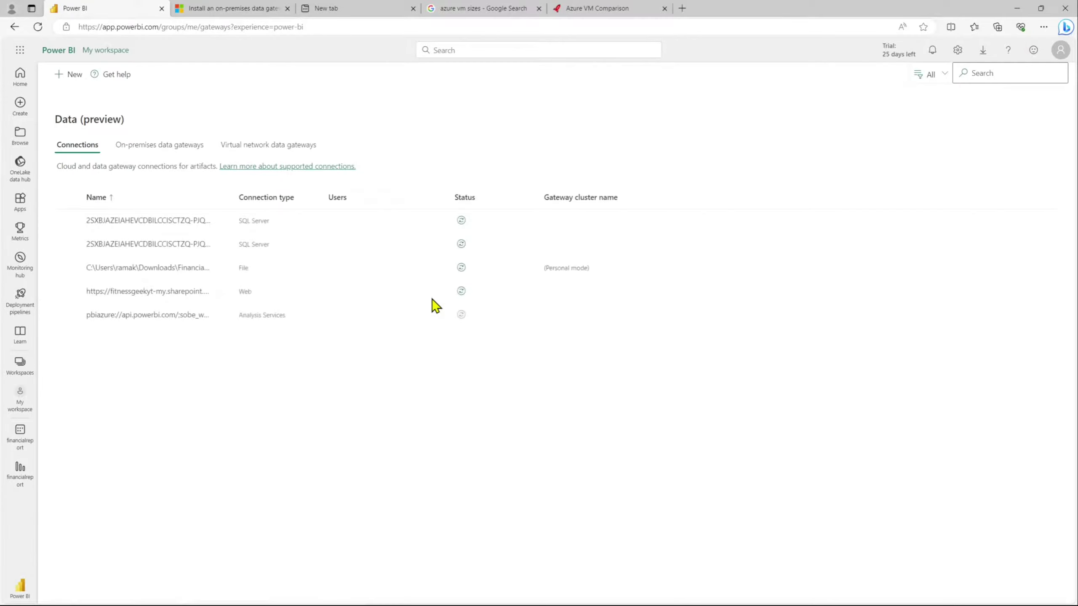
pyautogui.click(198, 153)
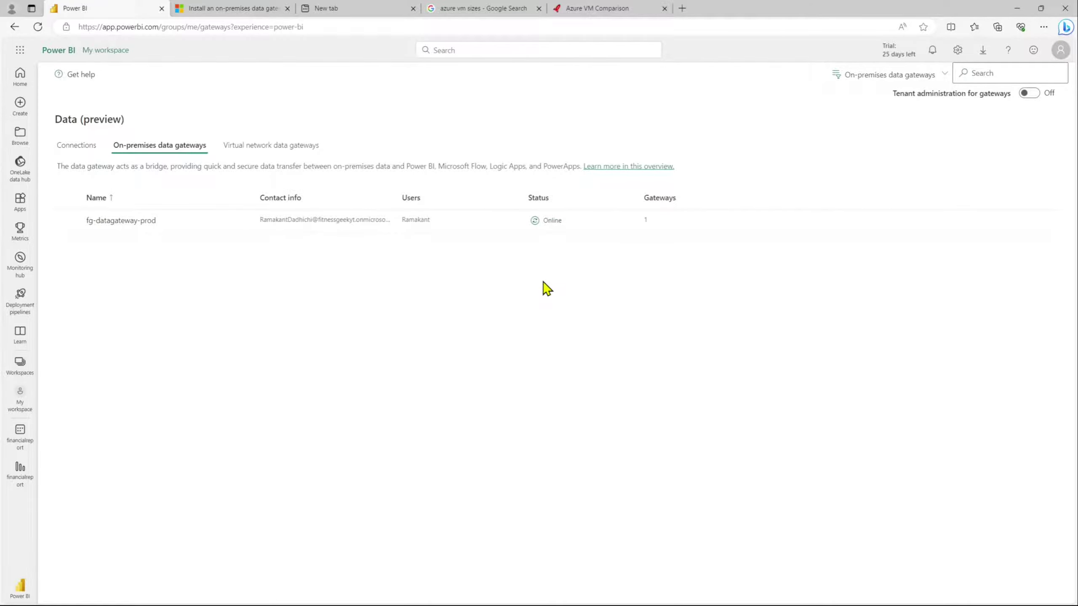
pyautogui.click(19, 472)
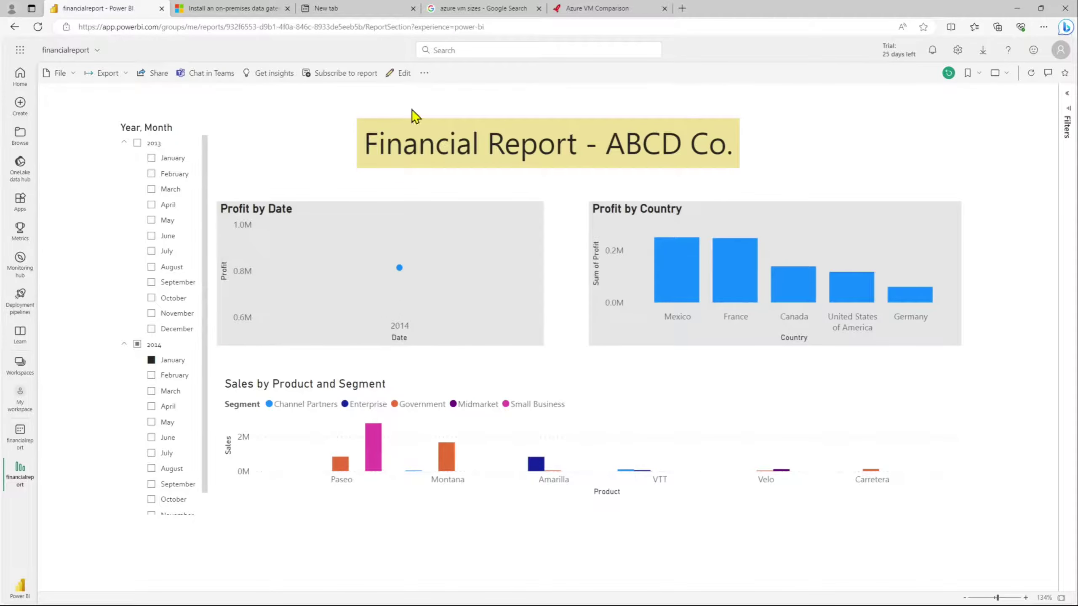
# Look through the financialreport report and dataset option menus without choosing anything
pyautogui.click(424, 73)
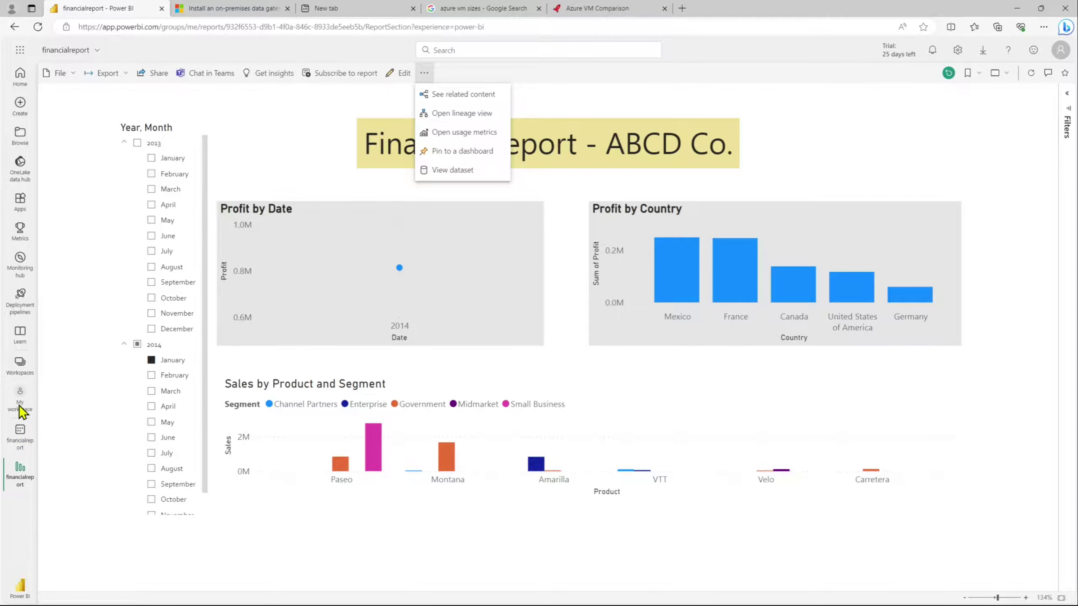
pyautogui.click(23, 438)
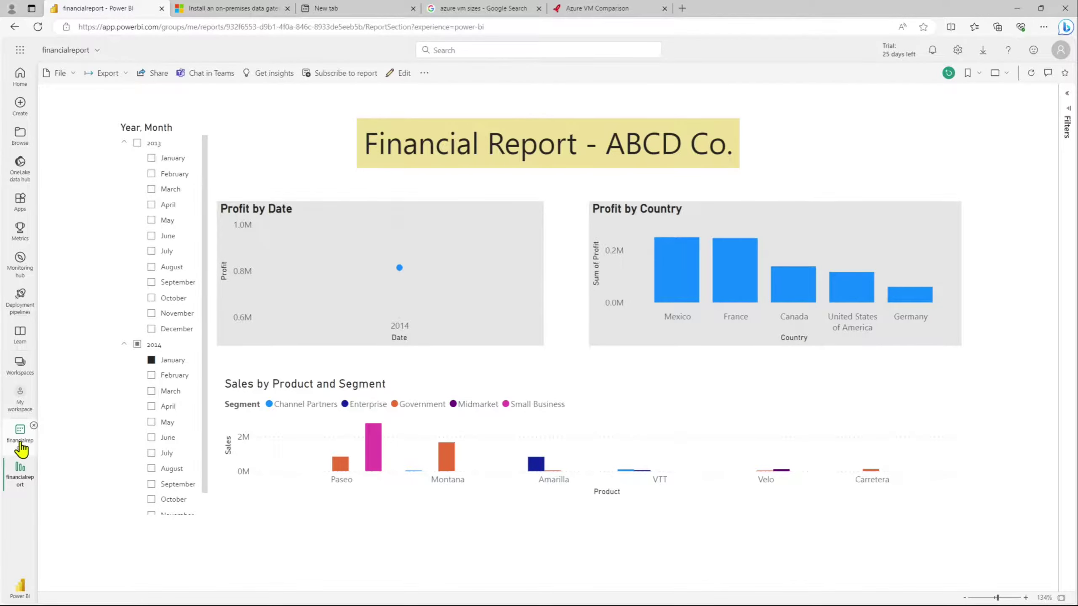
pyautogui.click(20, 446)
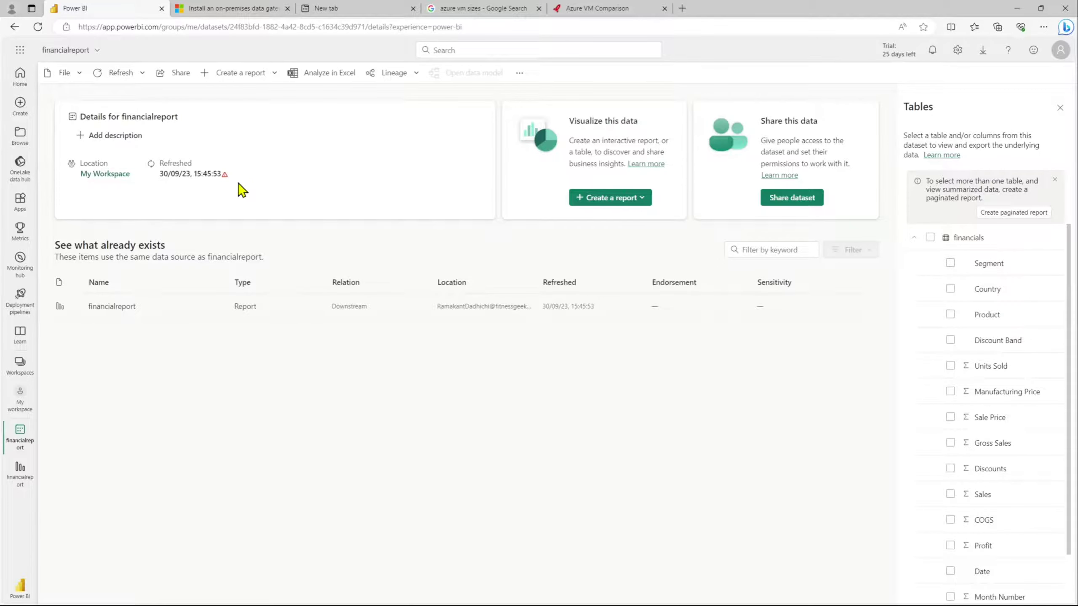
pyautogui.click(520, 74)
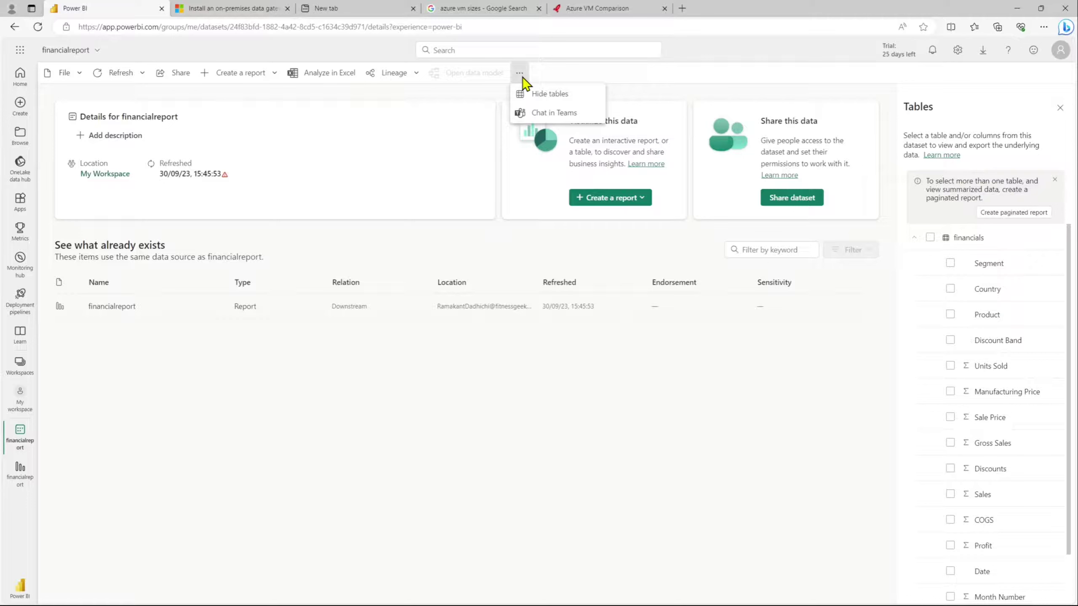
pyautogui.click(501, 105)
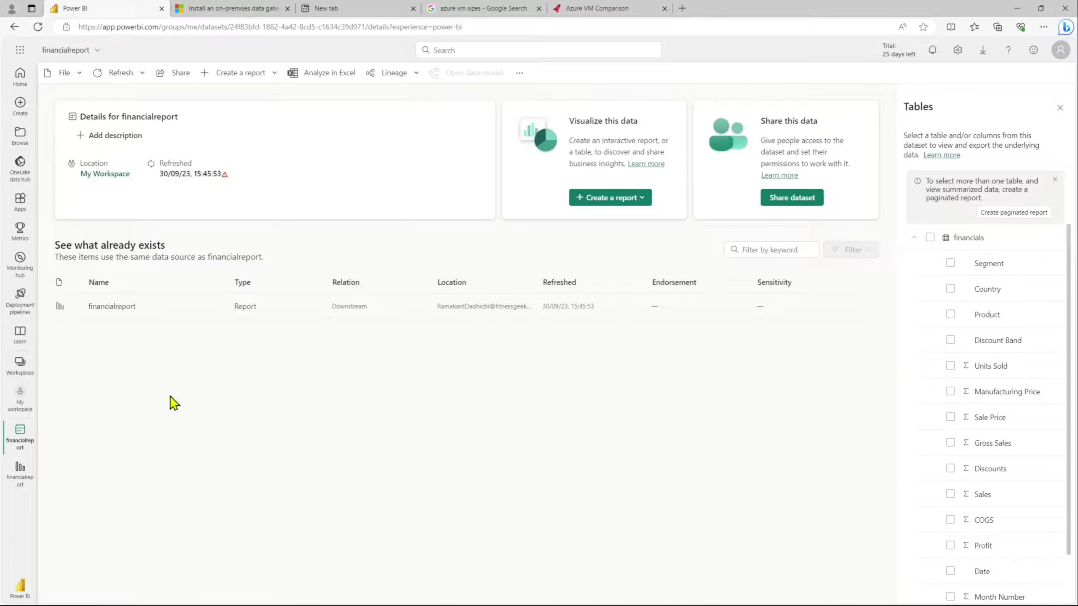
# Open the financialreport dataset's Settings from My workspace
pyautogui.click(18, 401)
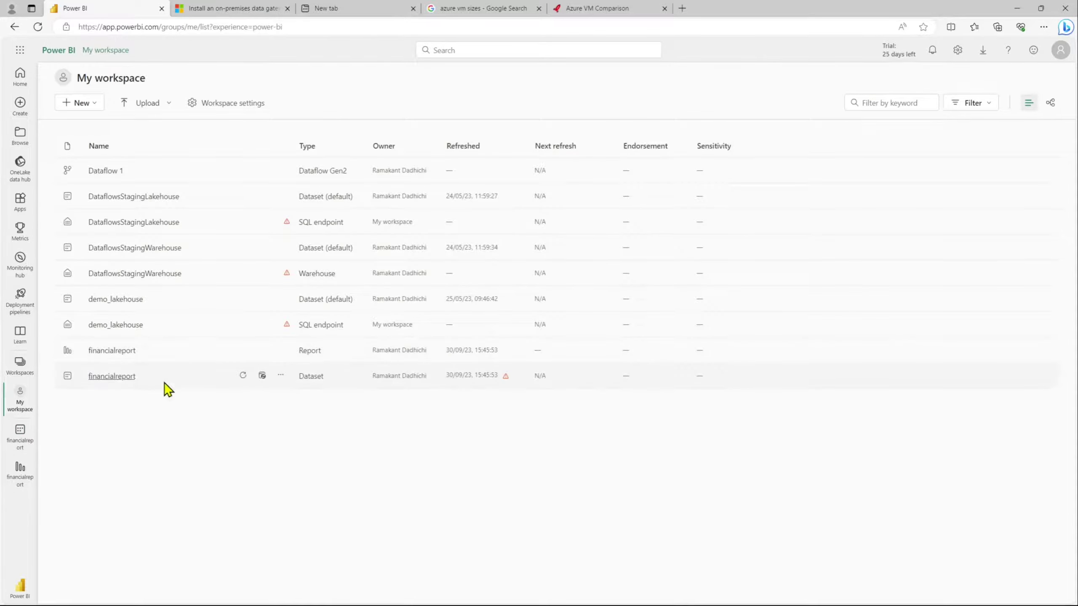
pyautogui.click(280, 376)
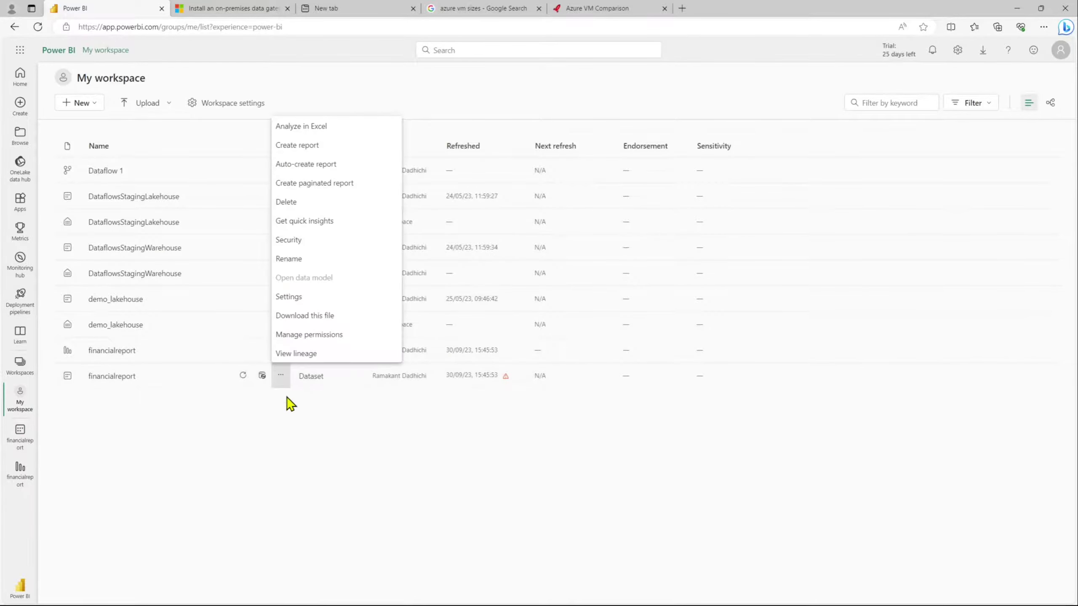
pyautogui.click(289, 297)
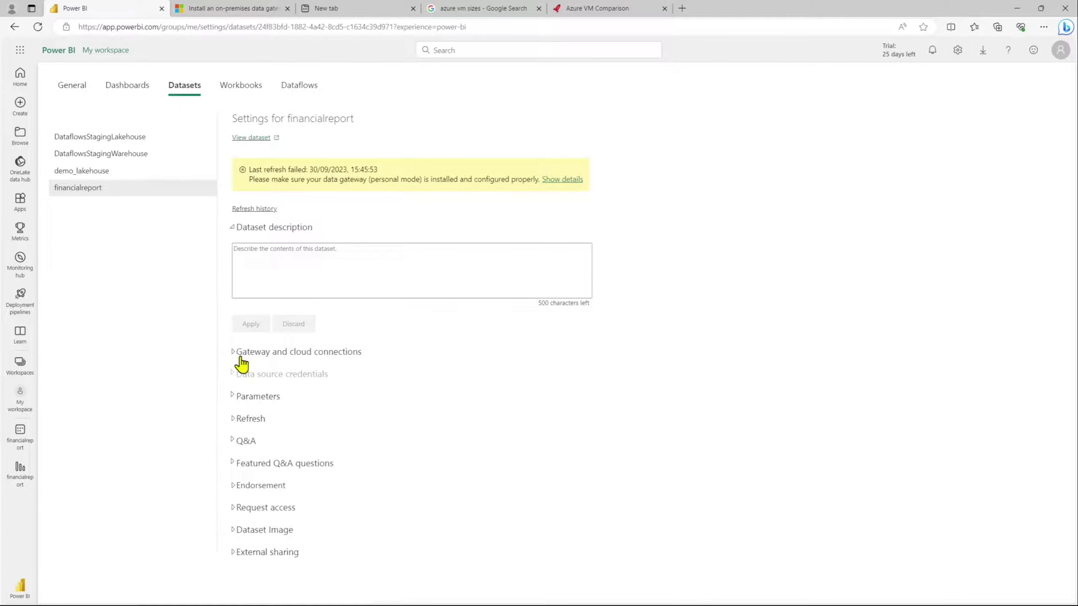
# Expand the dataset's gateway connections and open settings for the misconfigured fg-datagateway-prod gateway
pyautogui.moveTo(306, 169); pyautogui.dragTo(249, 169)
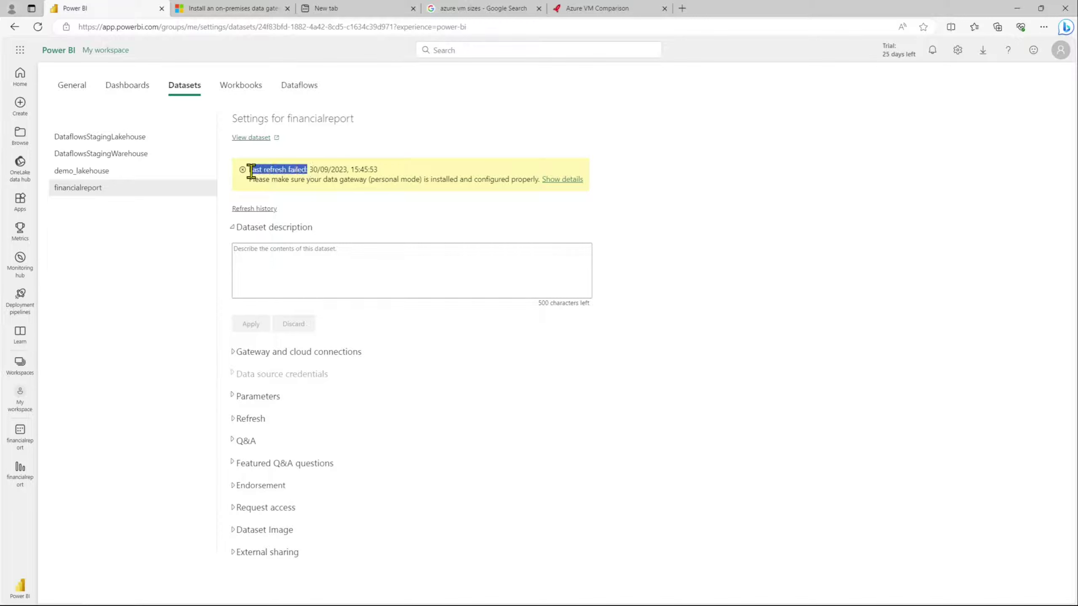
pyautogui.click(234, 352)
pyautogui.scroll(-1, 846, 293)
pyautogui.scroll(-3, 847, 293)
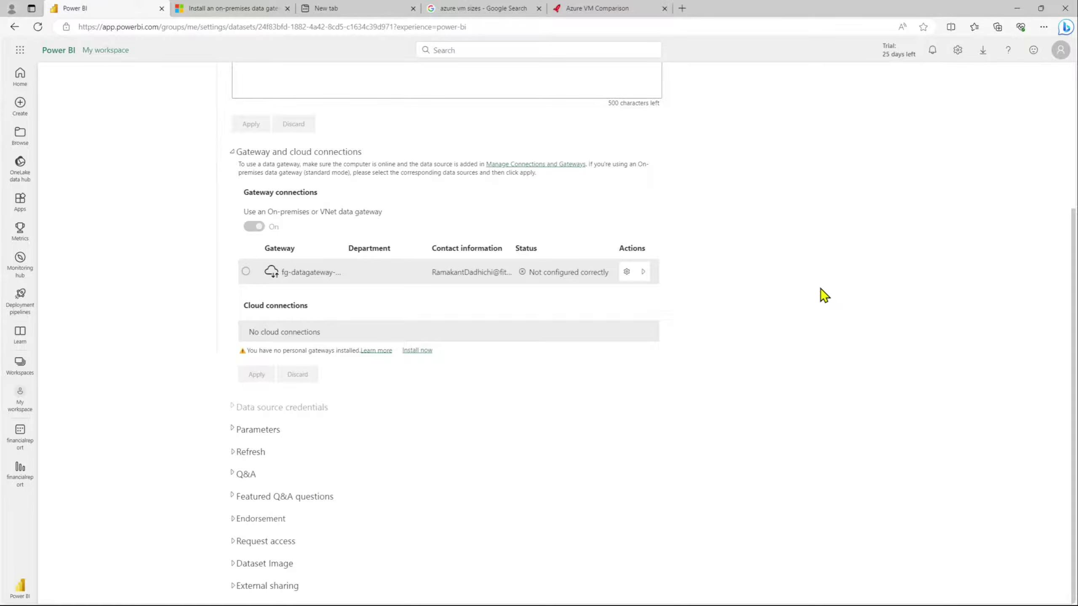
pyautogui.click(626, 273)
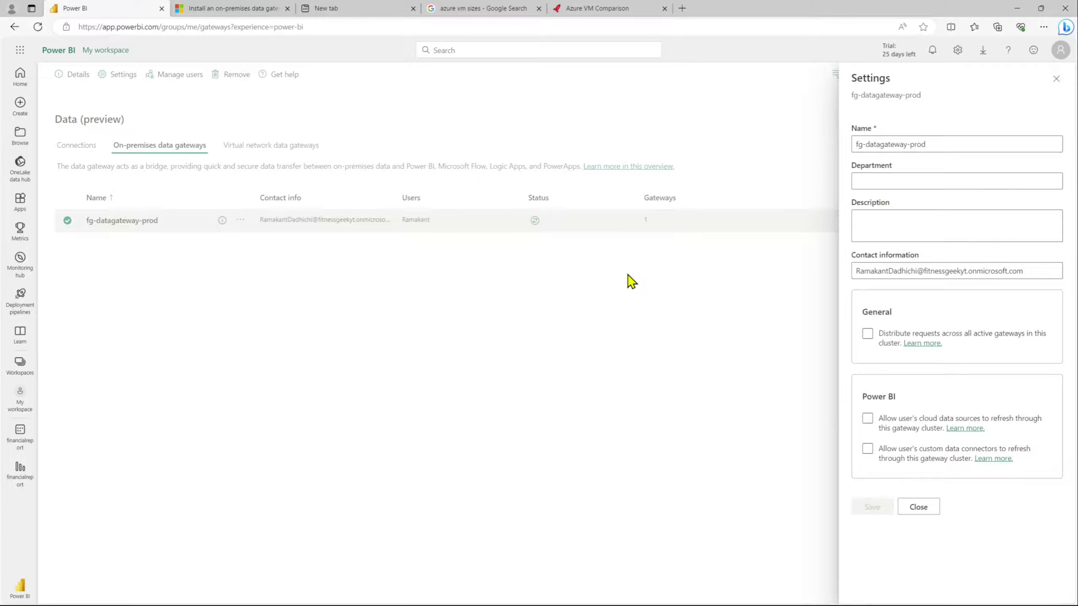
# Let cloud data sources and custom data connectors refresh through fg-datagateway-prod, then close the panel
pyautogui.click(899, 434)
pyautogui.click(870, 425)
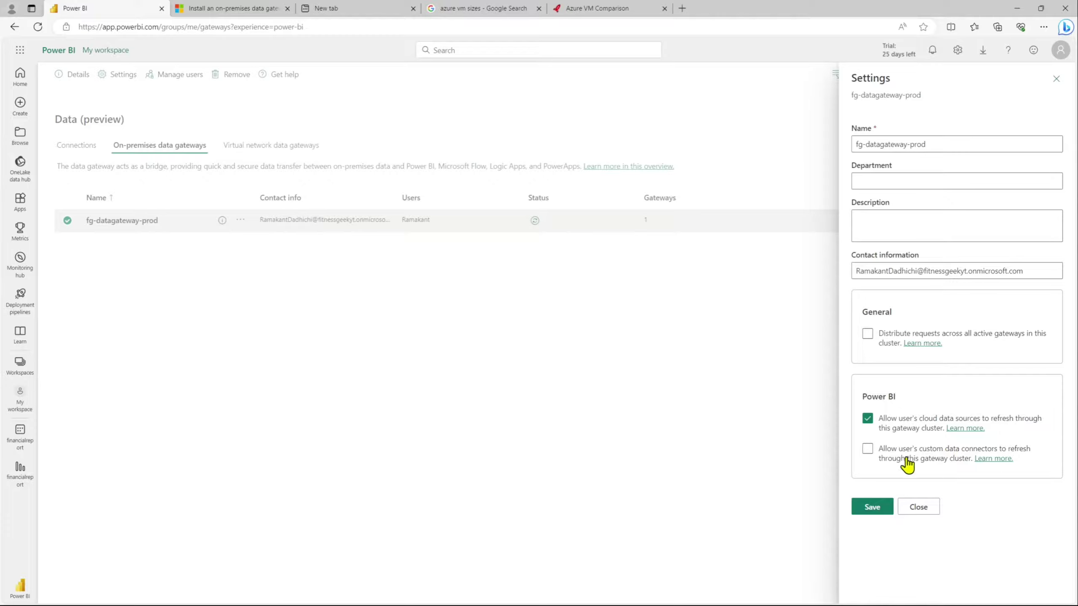
pyautogui.click(866, 450)
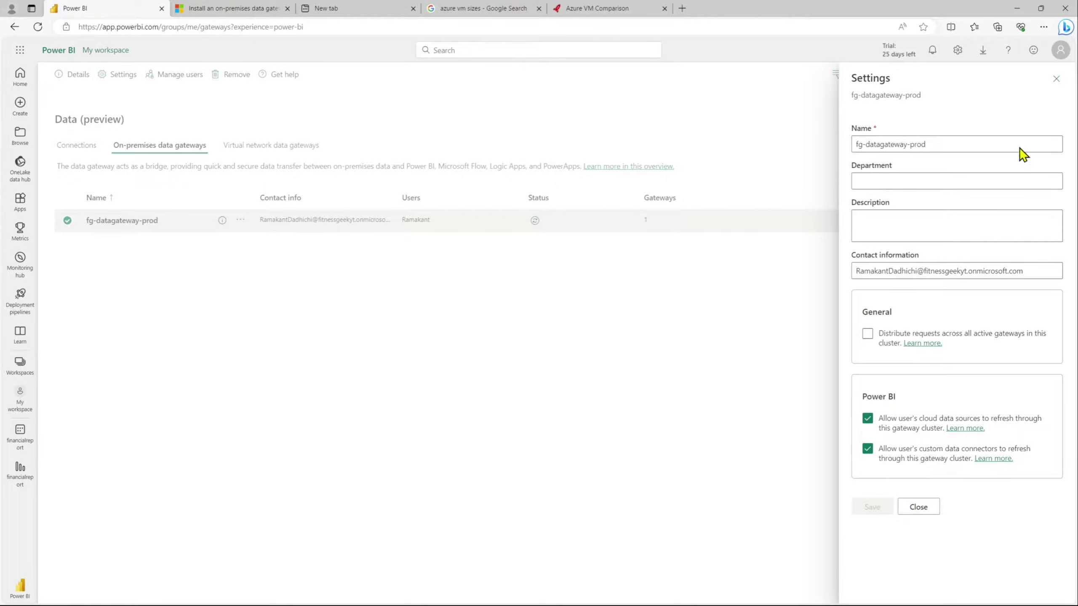
pyautogui.click(1056, 79)
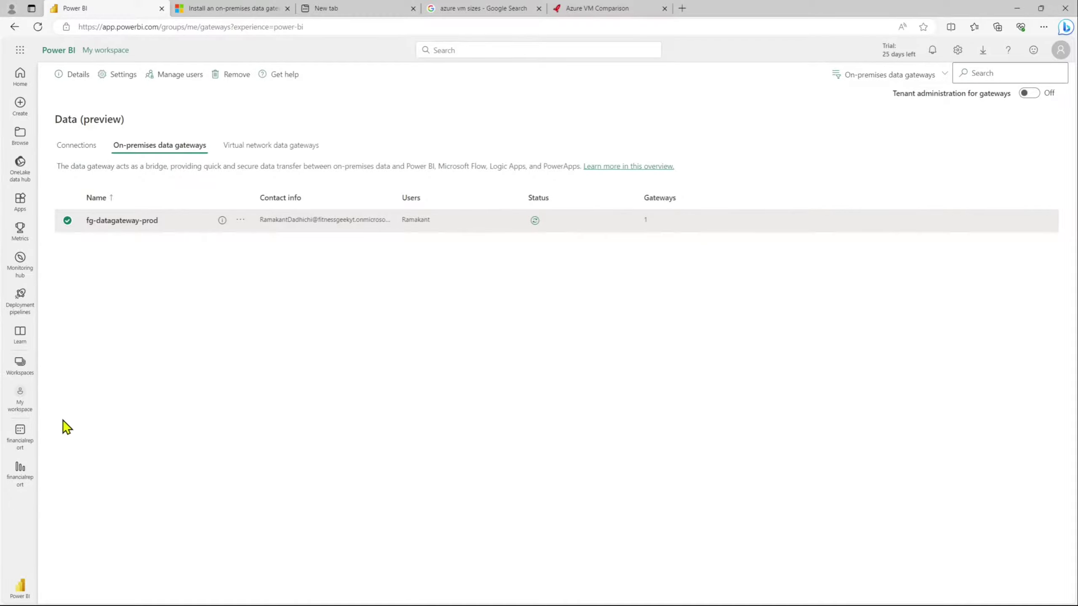
# Review the existing personal-mode file connection's settings in the Connections list
pyautogui.click(83, 145)
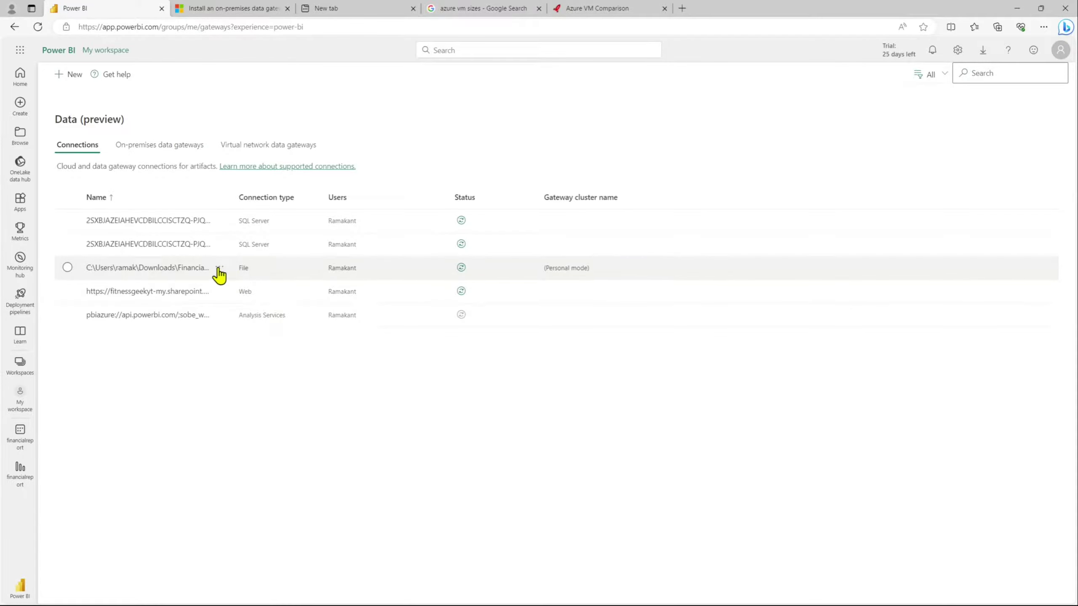
pyautogui.click(220, 269)
pyautogui.click(229, 281)
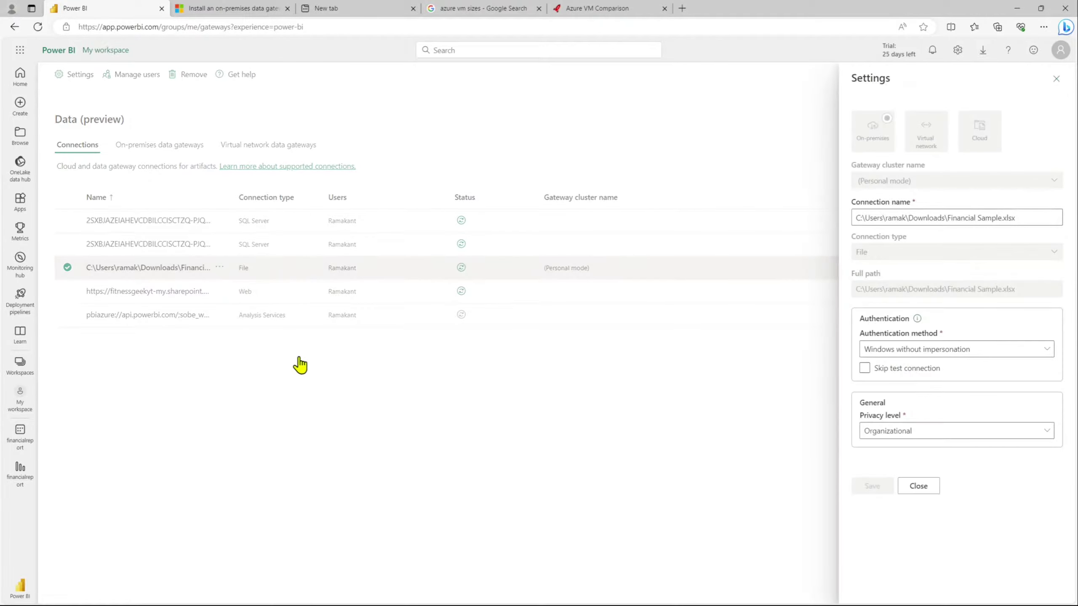
pyautogui.click(272, 380)
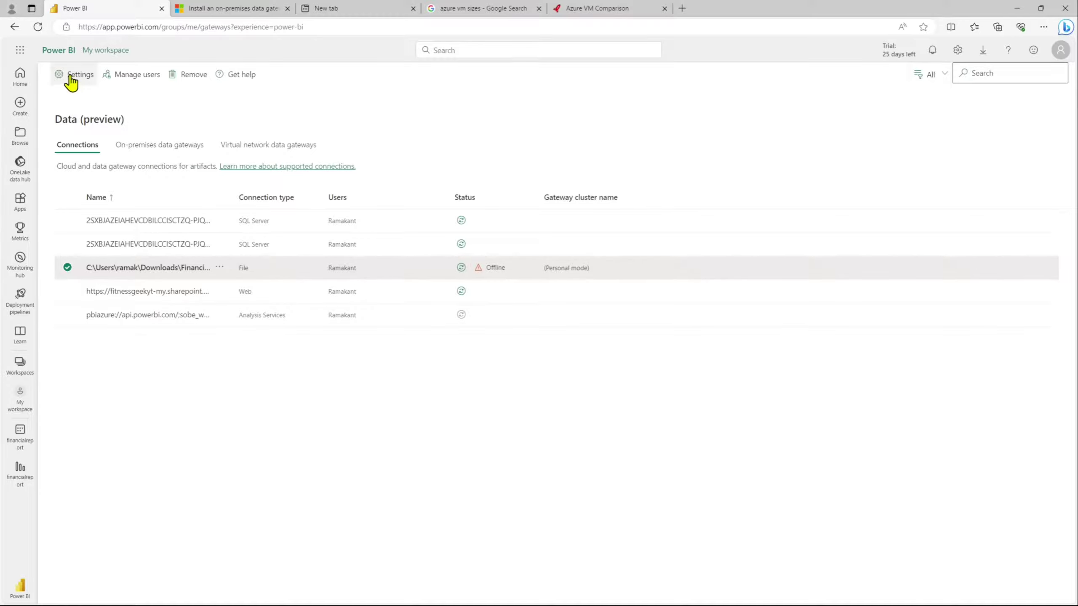
pyautogui.click(132, 368)
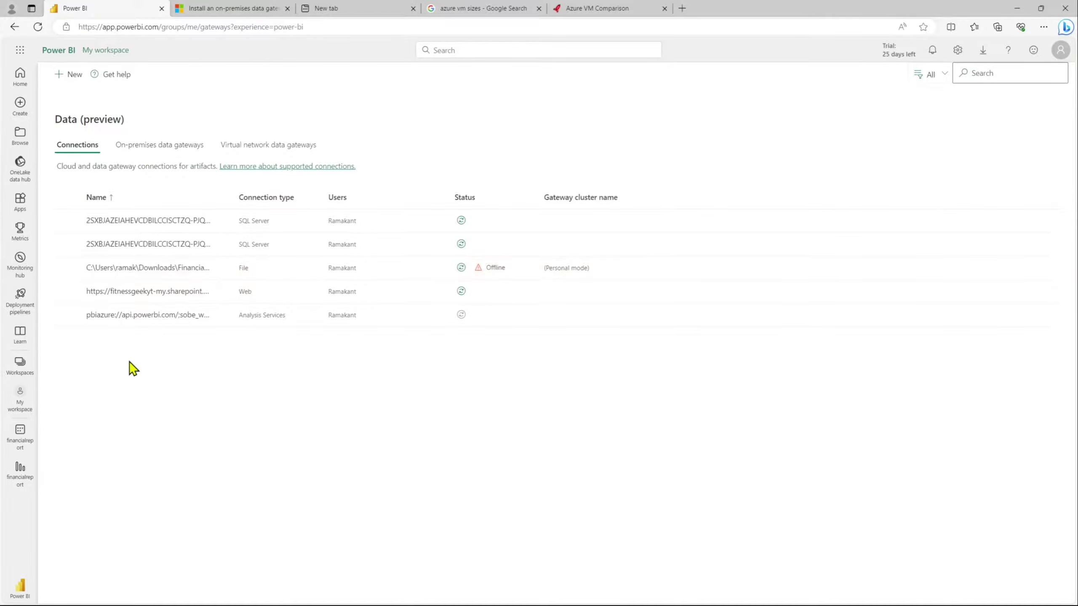
# Start a new connection on gateway cluster fg-datagateway-prod named Financial_xlsxfile
pyautogui.click(64, 82)
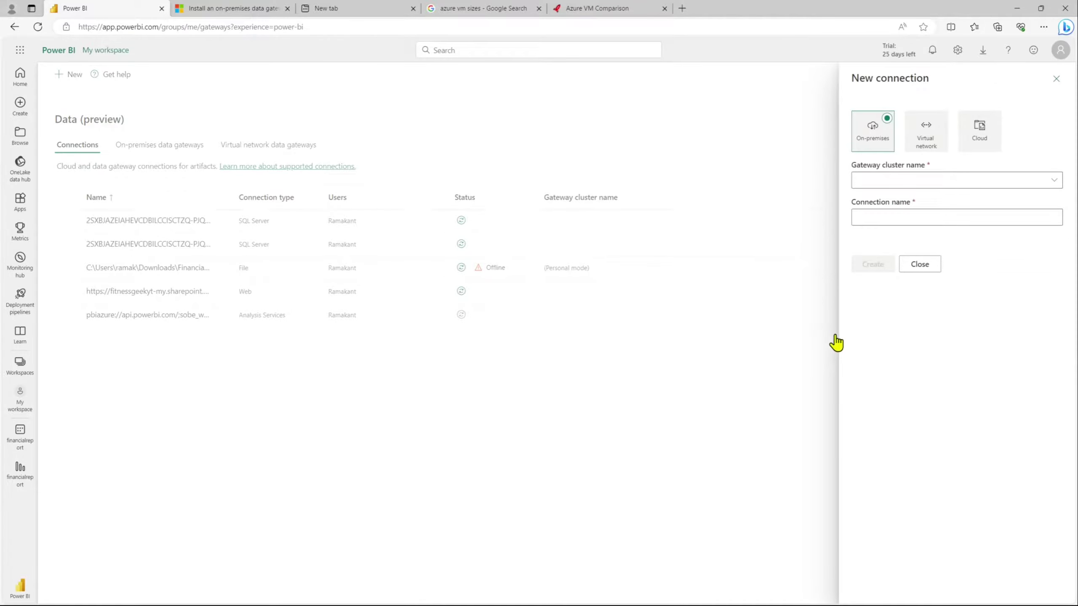
pyautogui.click(1014, 182)
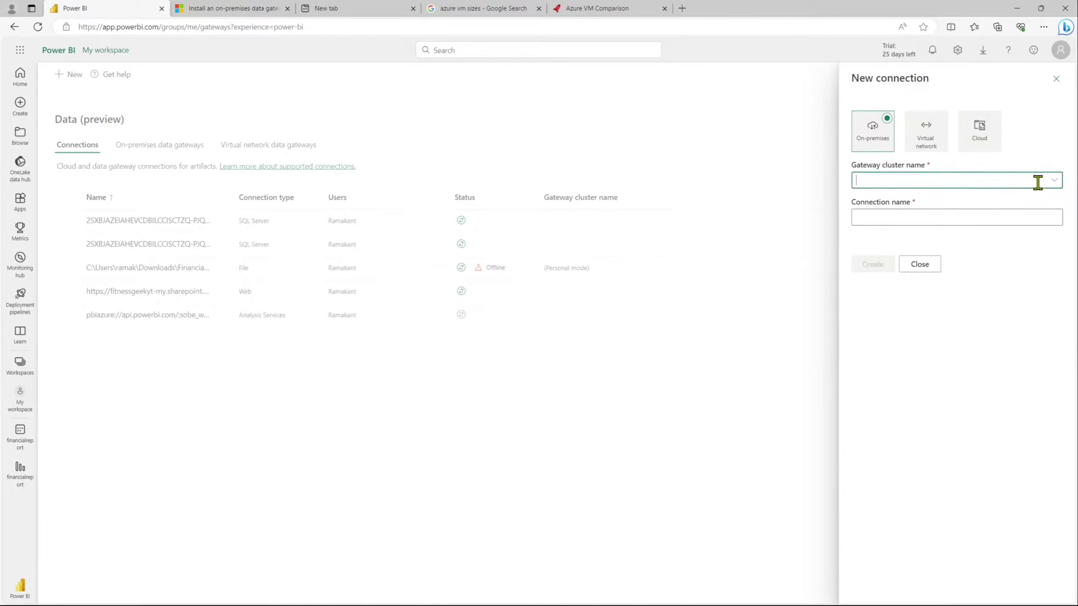
pyautogui.click(1053, 183)
pyautogui.click(917, 203)
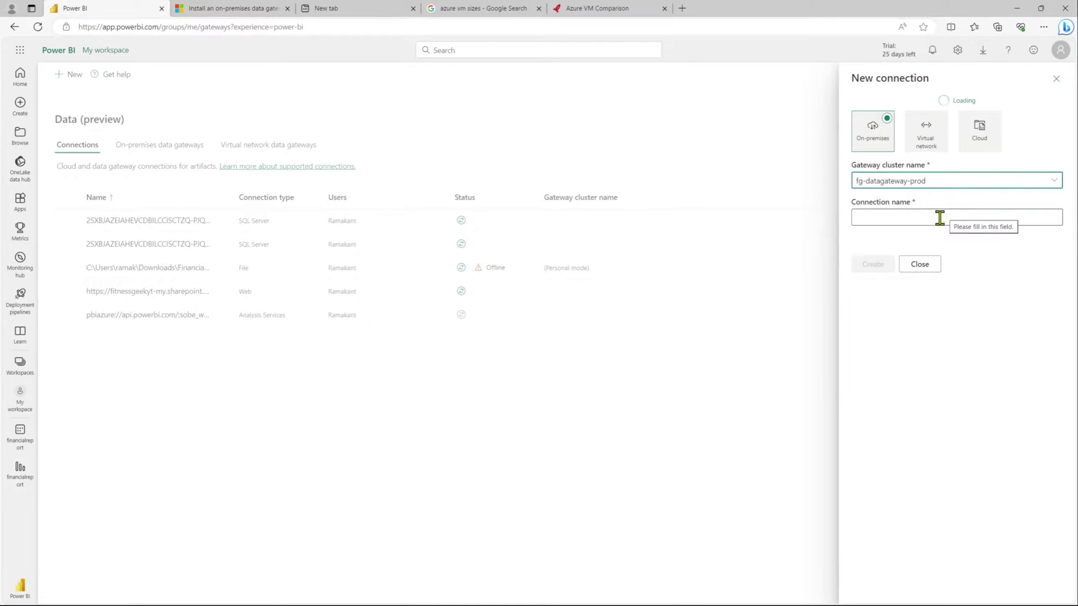
pyautogui.click(912, 219)
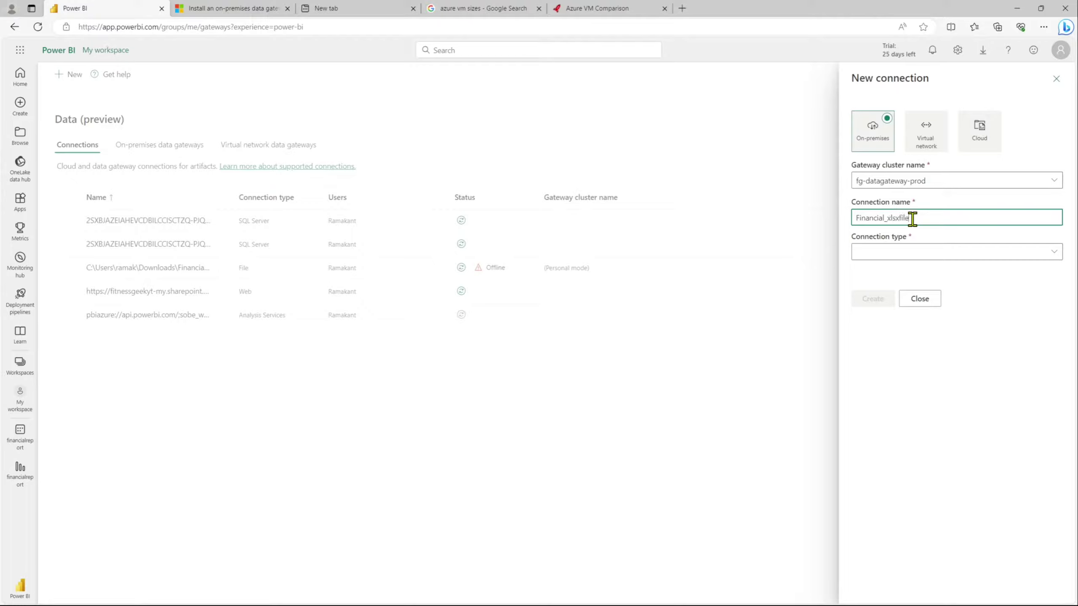
pyautogui.click(923, 251)
# Set the Financial_xlsxfile connection type to File from the connector list
pyautogui.click(1053, 254)
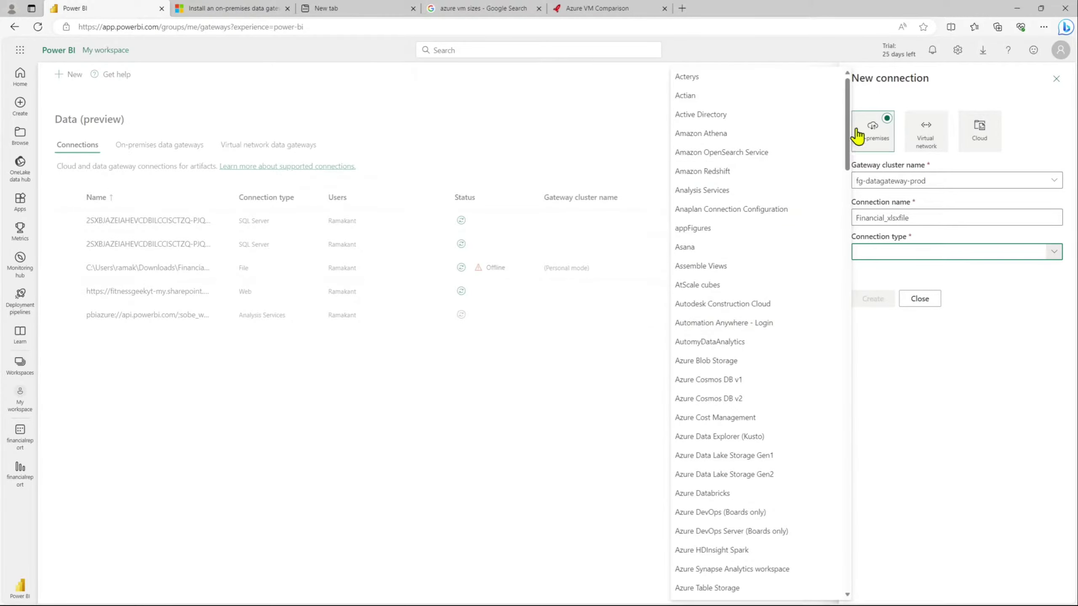
pyautogui.scroll(-1, 850, 125)
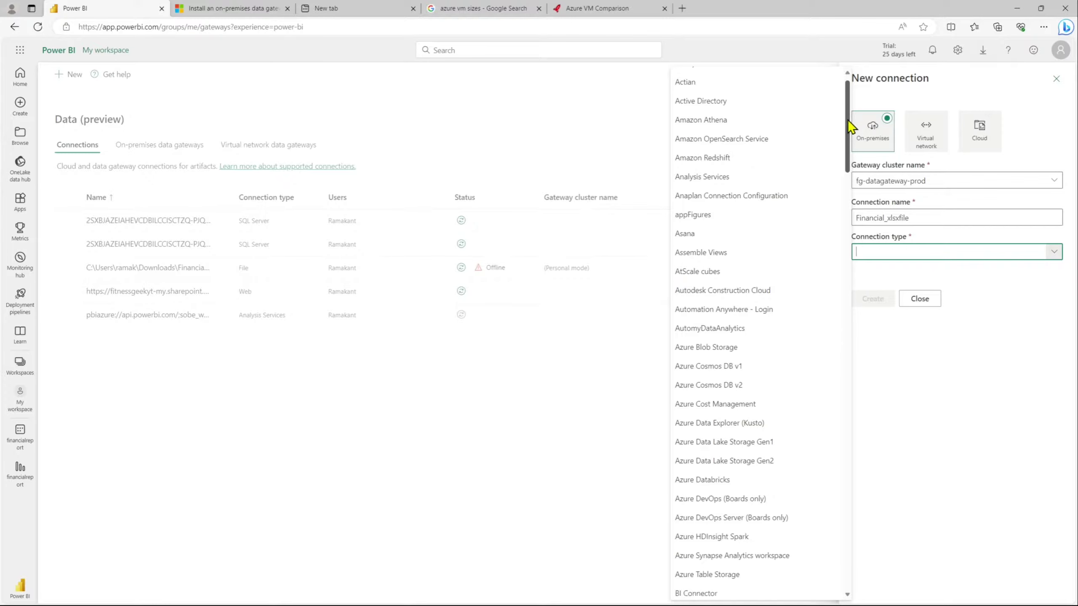
pyautogui.moveTo(850, 125); pyautogui.dragTo(834, 179)
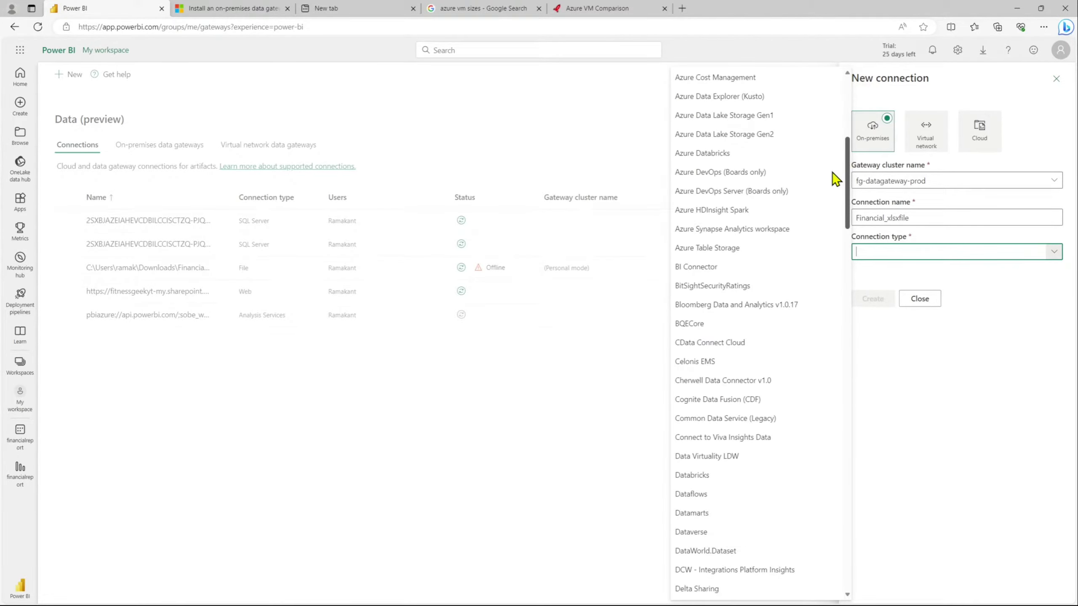
pyautogui.moveTo(835, 179); pyautogui.dragTo(840, 247)
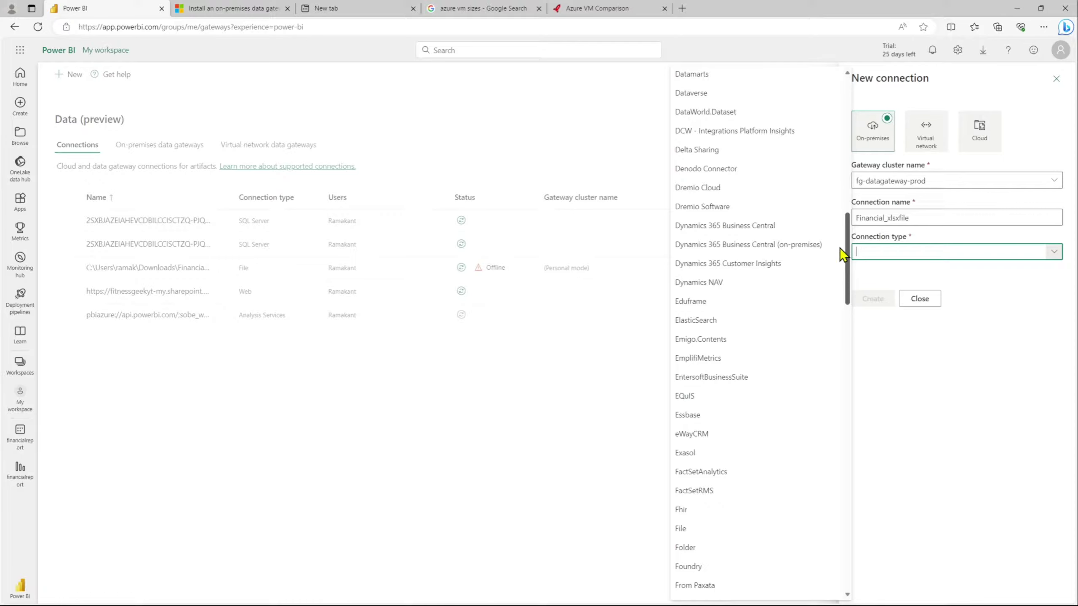
pyautogui.click(680, 528)
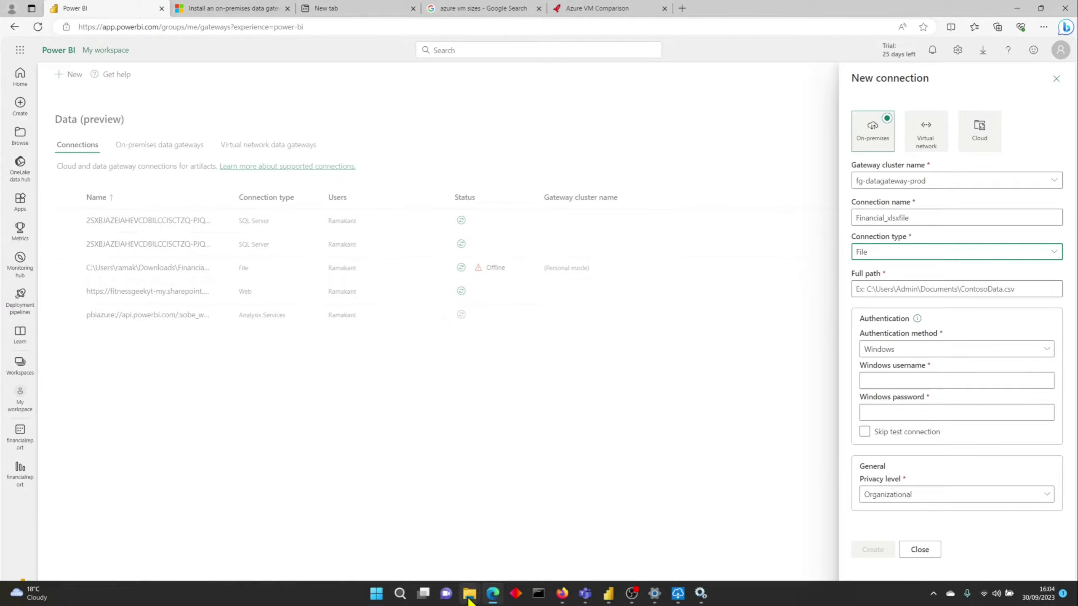
# Copy Financial Sample.xlsx's Downloads folder location from its properties into the Full path box
pyautogui.moveTo(469, 596)
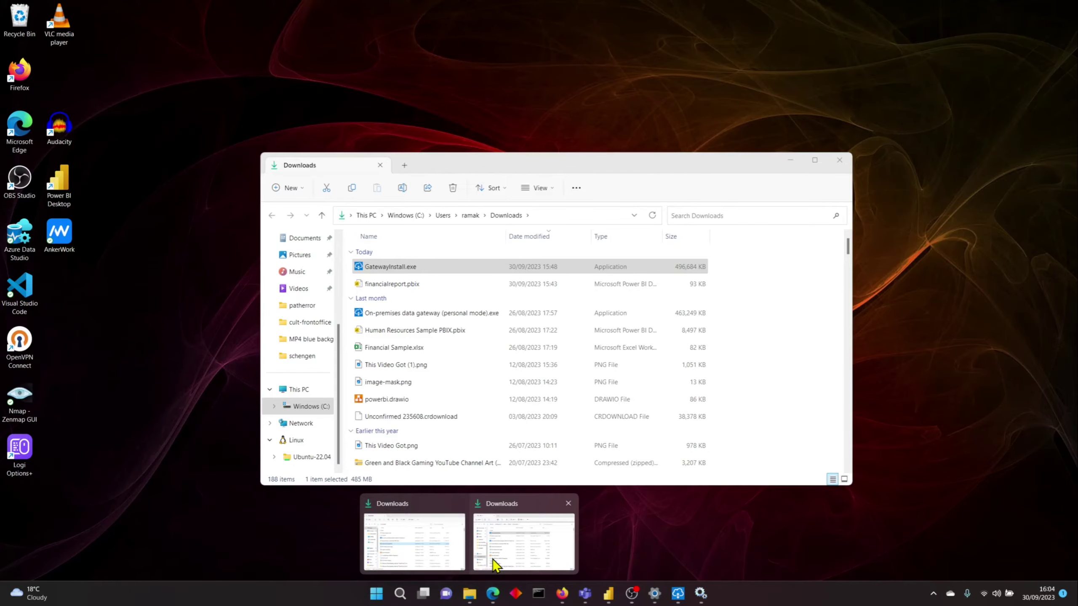
pyautogui.click(494, 565)
pyautogui.click(575, 217)
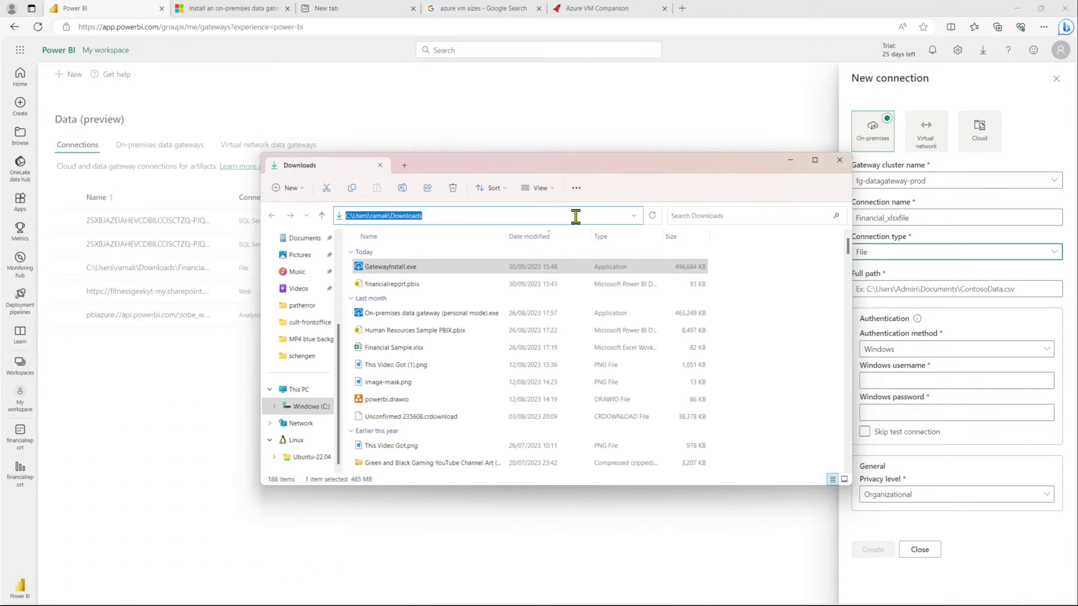
pyautogui.rightClick(407, 347)
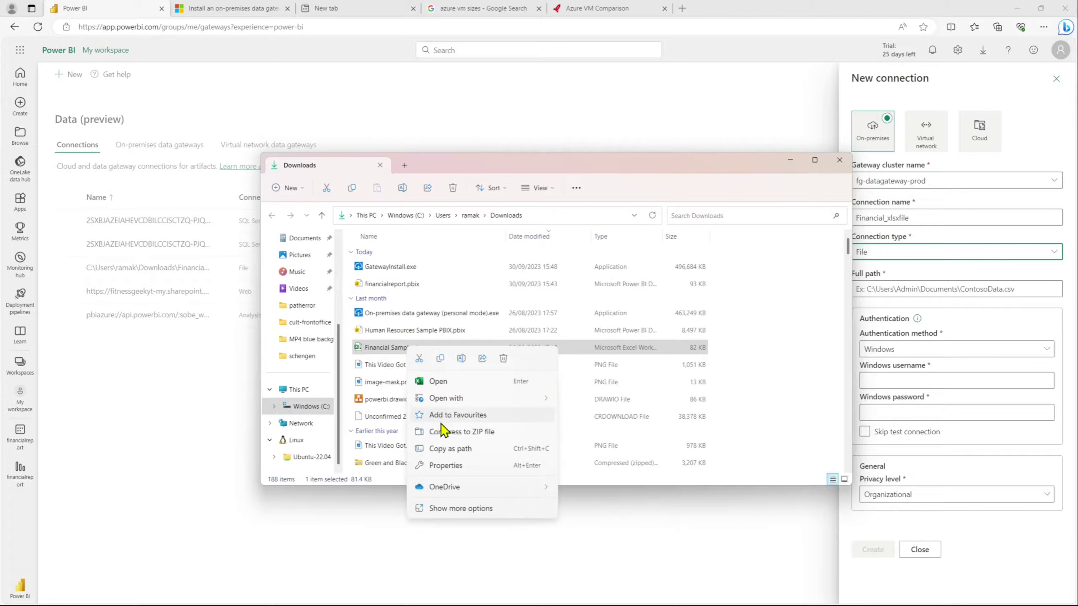
pyautogui.click(447, 465)
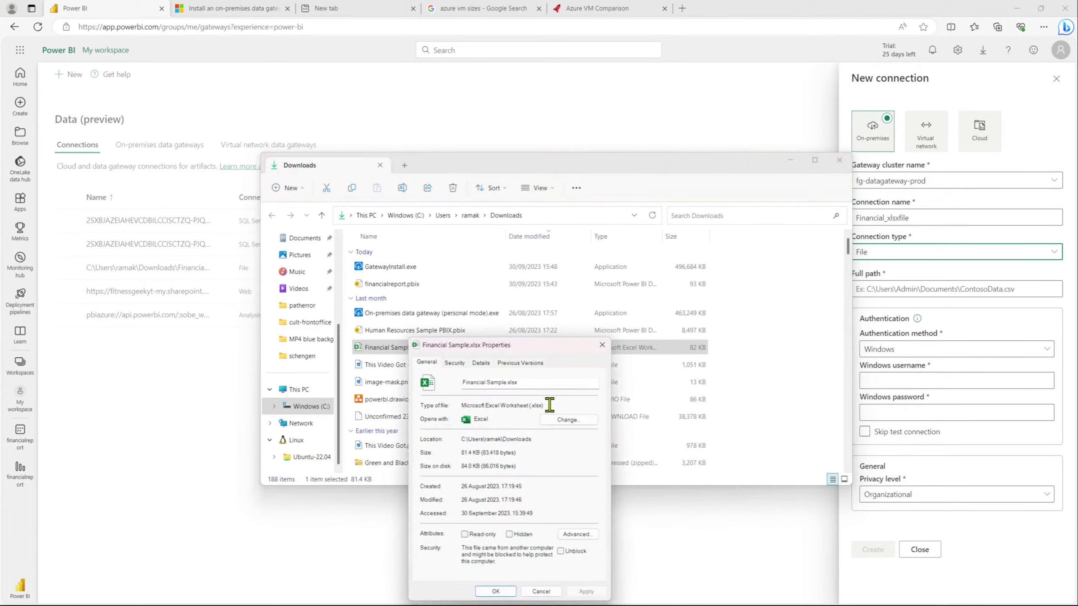
pyautogui.moveTo(535, 439); pyautogui.dragTo(458, 439)
pyautogui.hotkey('ctrl', 'c')
pyautogui.click(895, 292)
pyautogui.hotkey('ctrl', 'v')
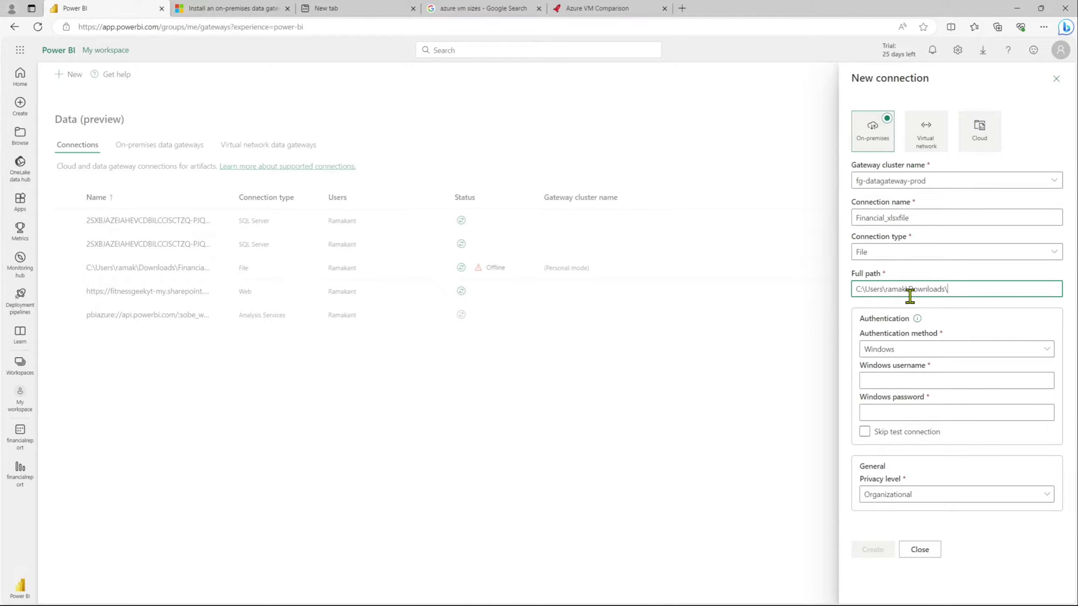
# Append the file name Financial Sample.xlsx to the connection's full path
pyautogui.click(469, 593)
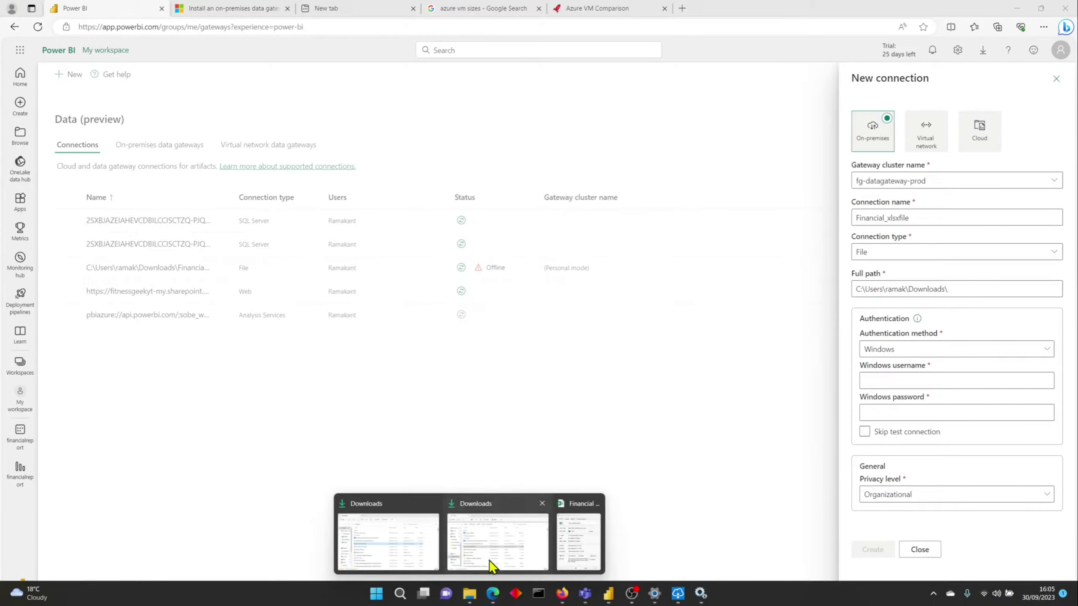
pyautogui.click(579, 540)
pyautogui.moveTo(532, 381); pyautogui.dragTo(443, 383)
pyautogui.hotkey('ctrl', 'c')
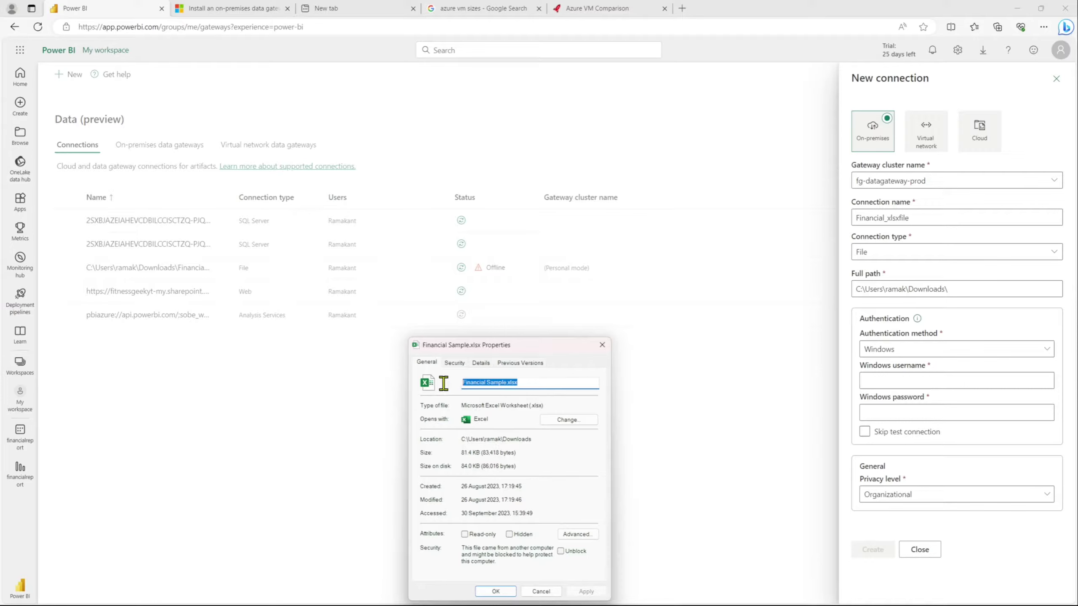
pyautogui.click(977, 286)
pyautogui.hotkey('ctrl', 'v')
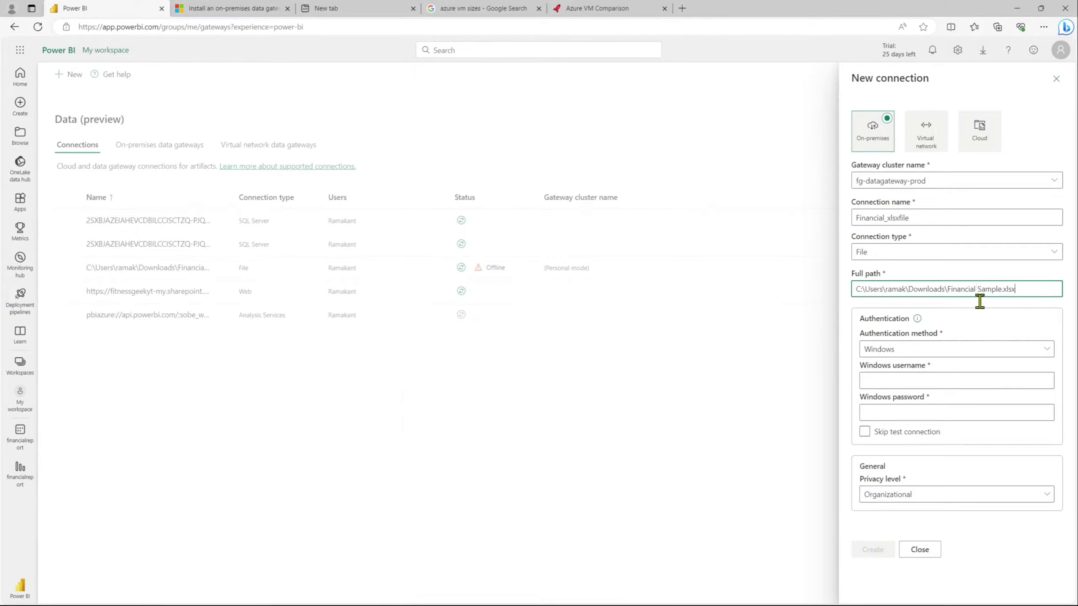
# Use Windows authentication with Organizational privacy and enter the Windows username and password
pyautogui.click(936, 350)
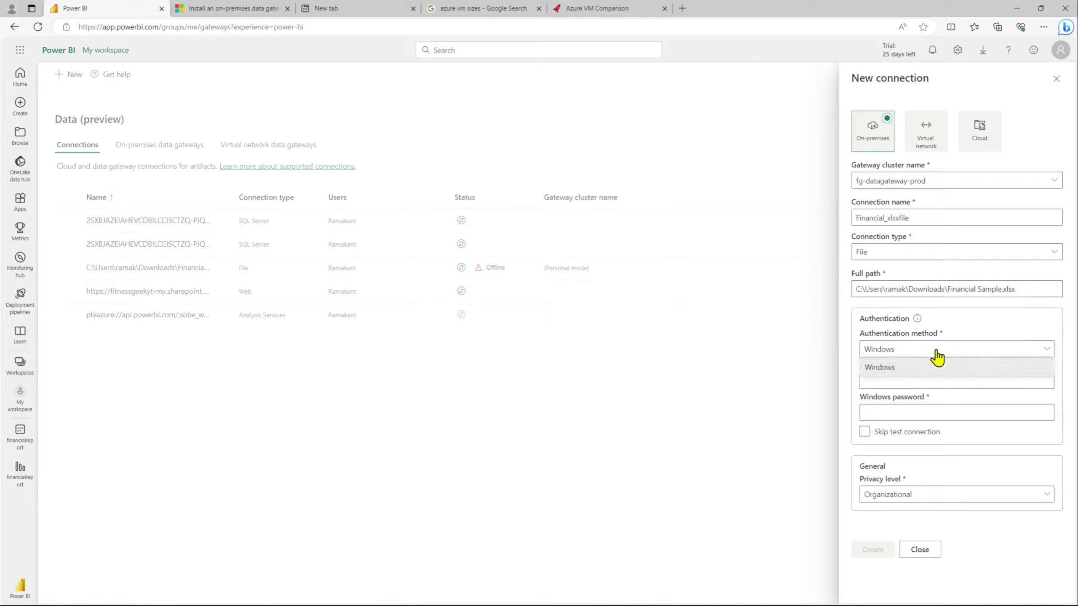
pyautogui.click(899, 370)
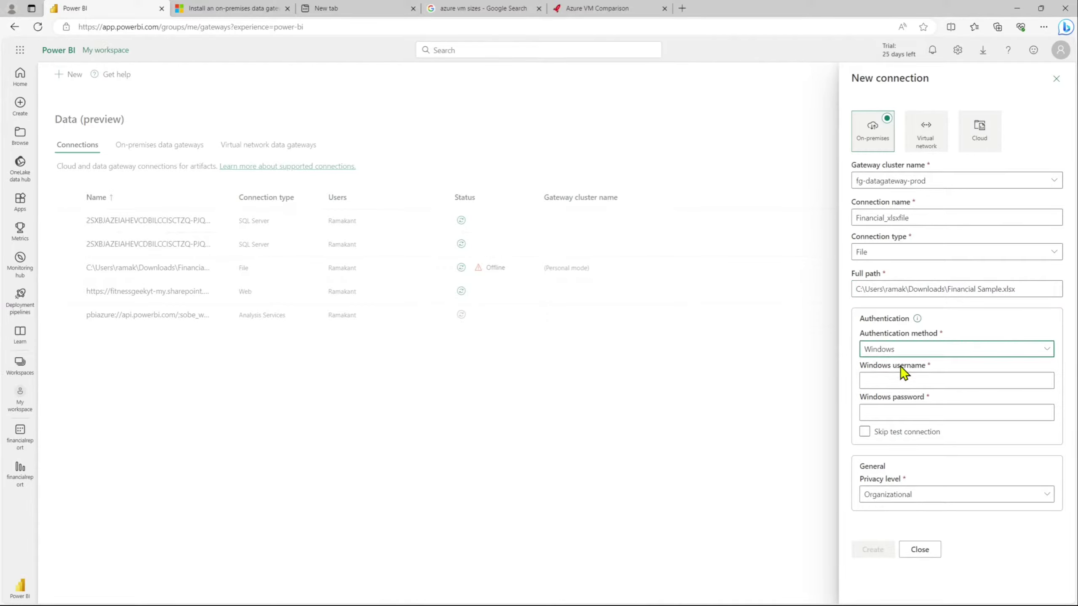
pyautogui.click(961, 500)
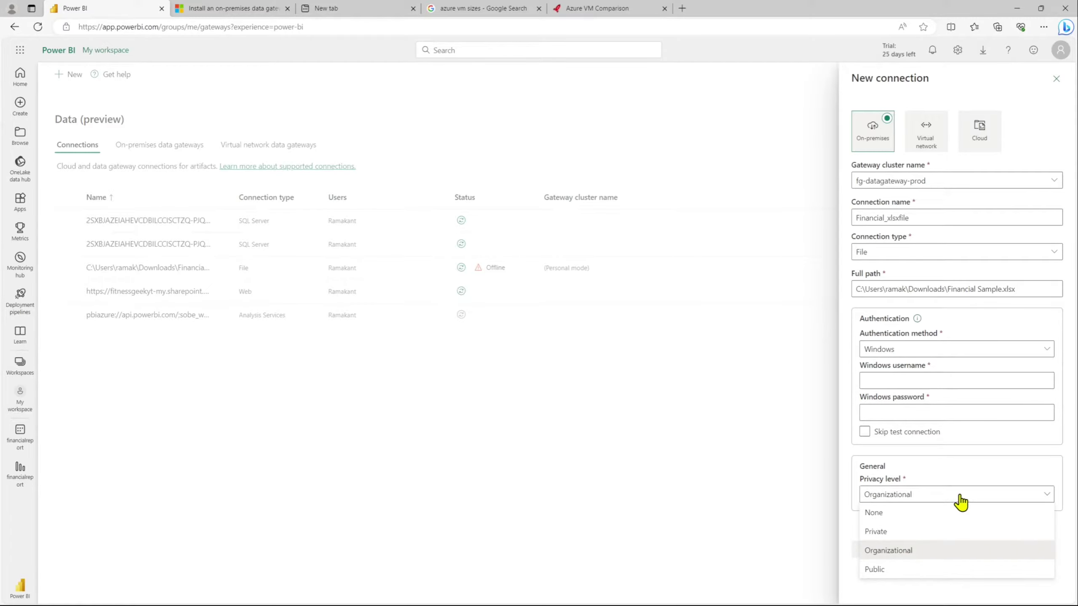
pyautogui.click(916, 514)
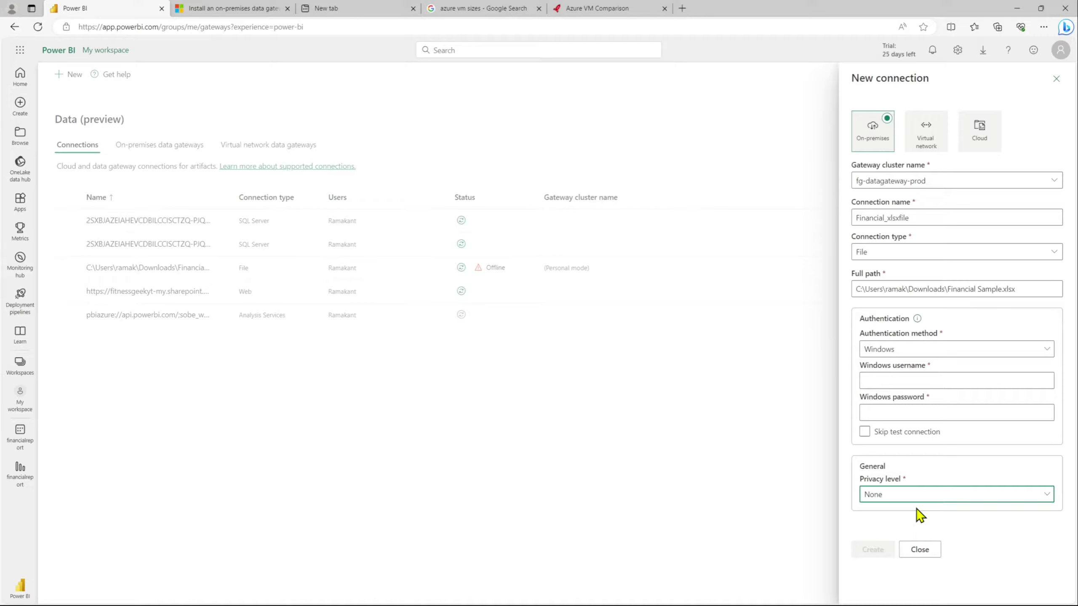
pyautogui.click(920, 498)
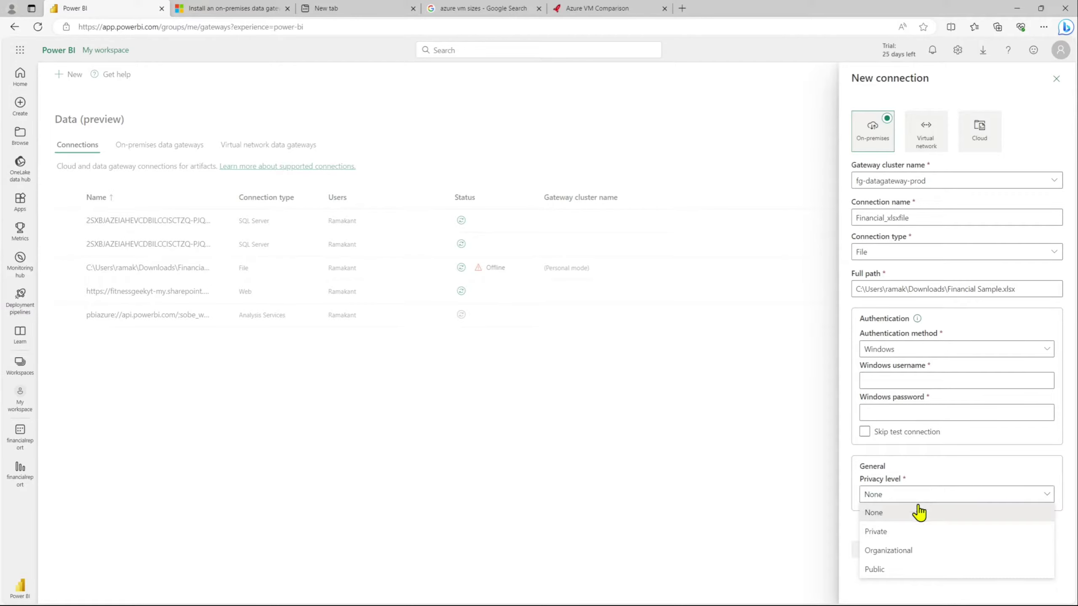
pyautogui.click(879, 572)
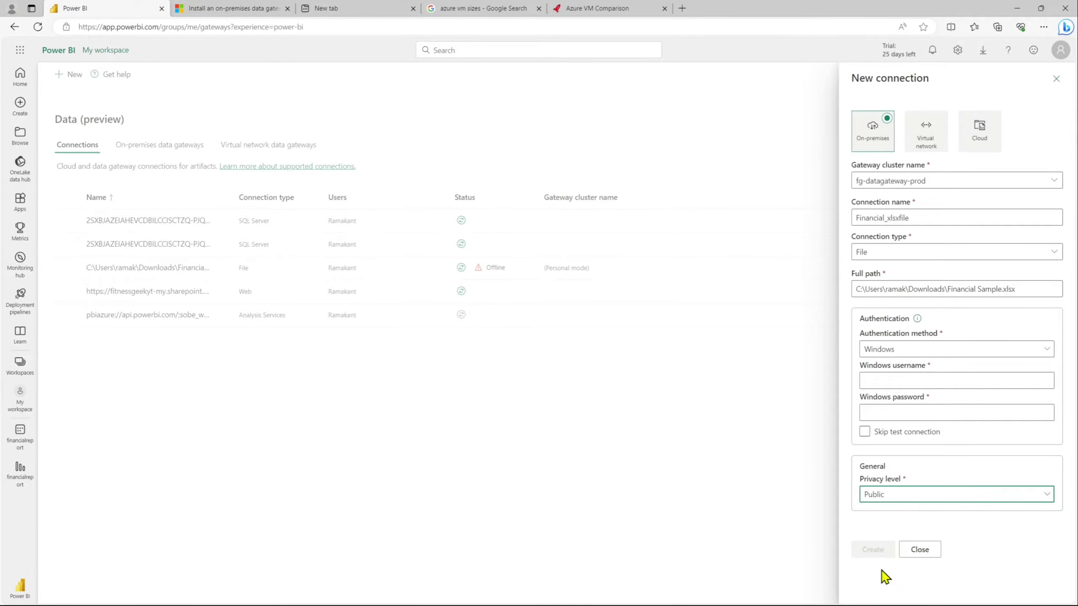
pyautogui.click(908, 505)
pyautogui.click(896, 551)
pyautogui.click(889, 381)
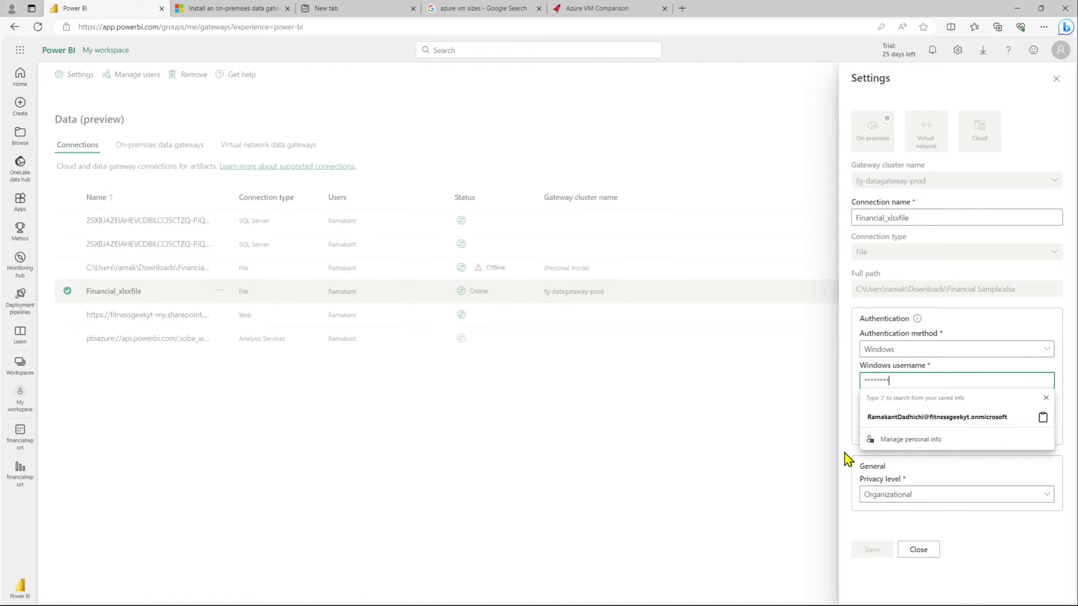
pyautogui.click(846, 458)
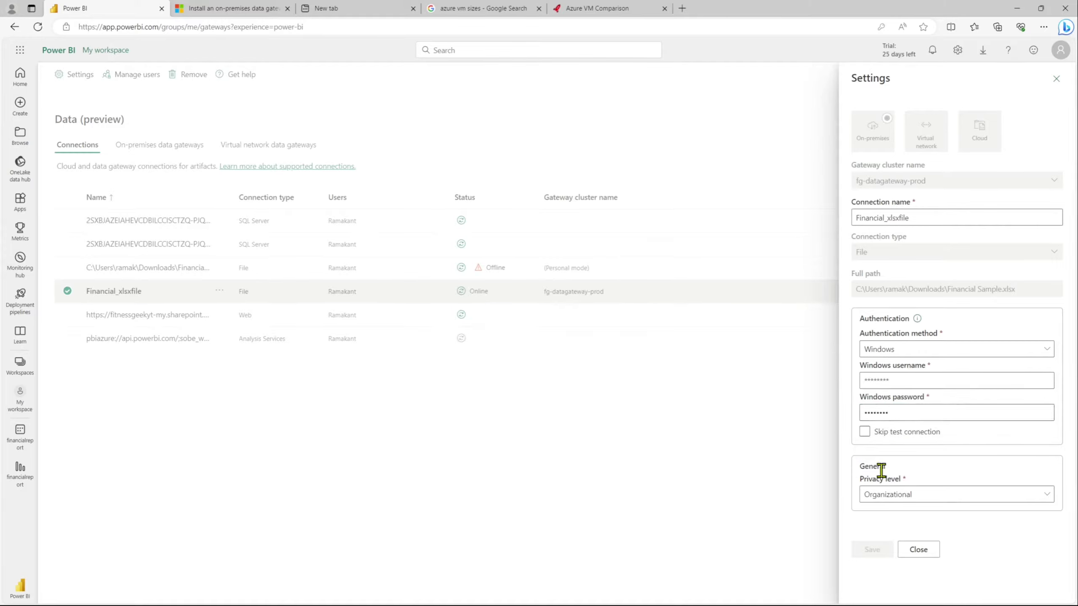
# Check the new connection's status, then open financialreport's settings from My workspace
pyautogui.click(916, 550)
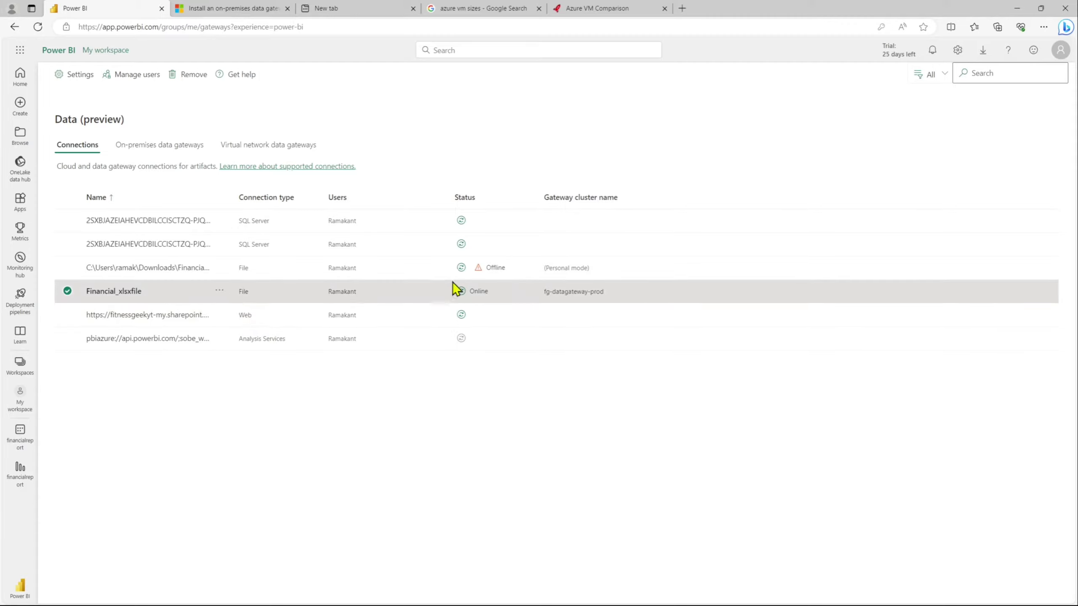
pyautogui.click(462, 291)
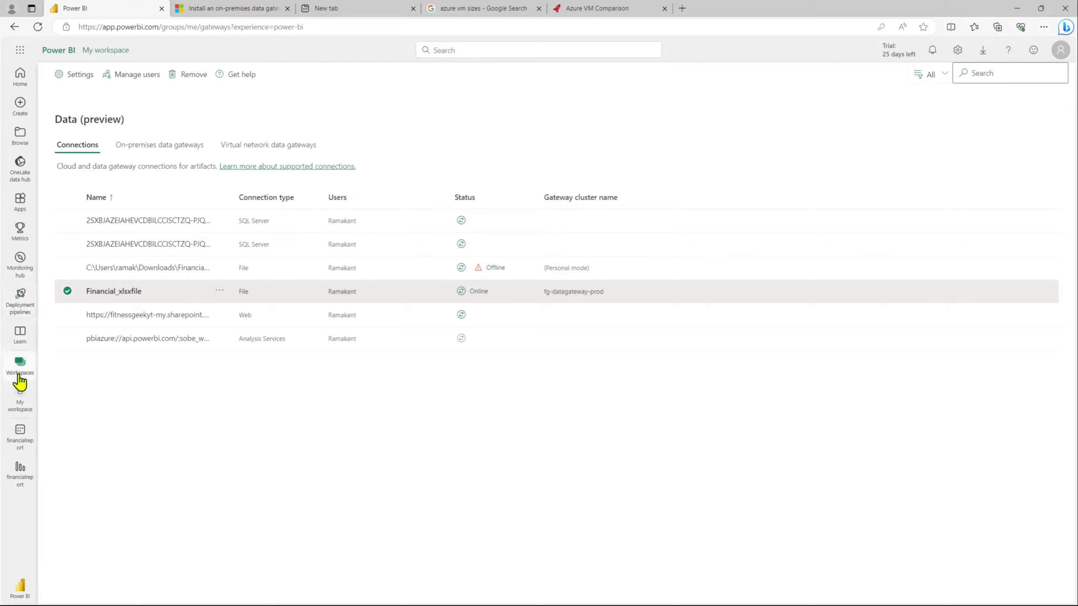
pyautogui.click(19, 398)
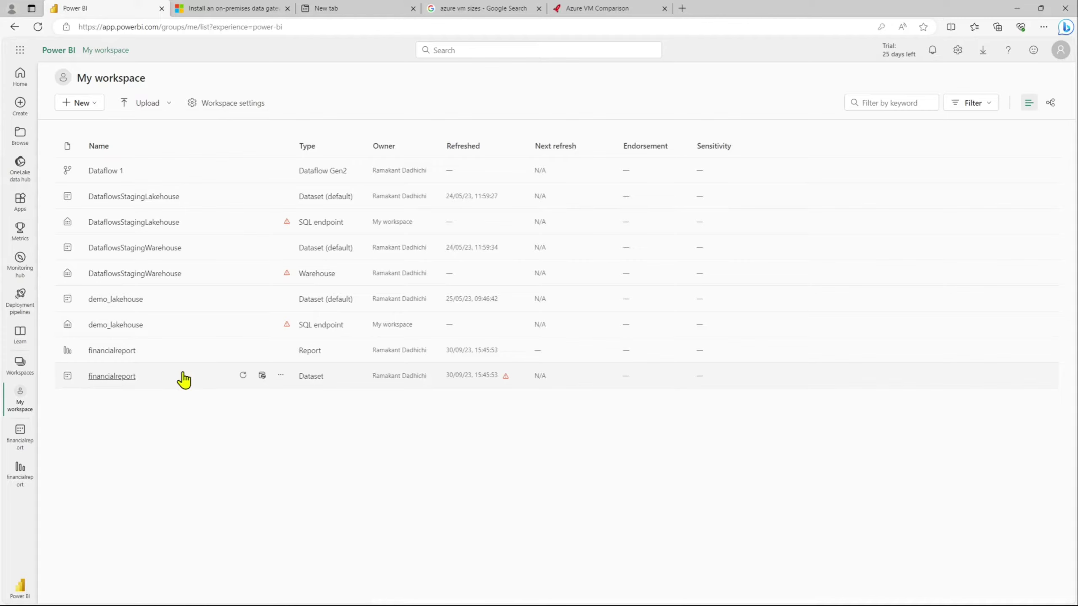
pyautogui.click(281, 375)
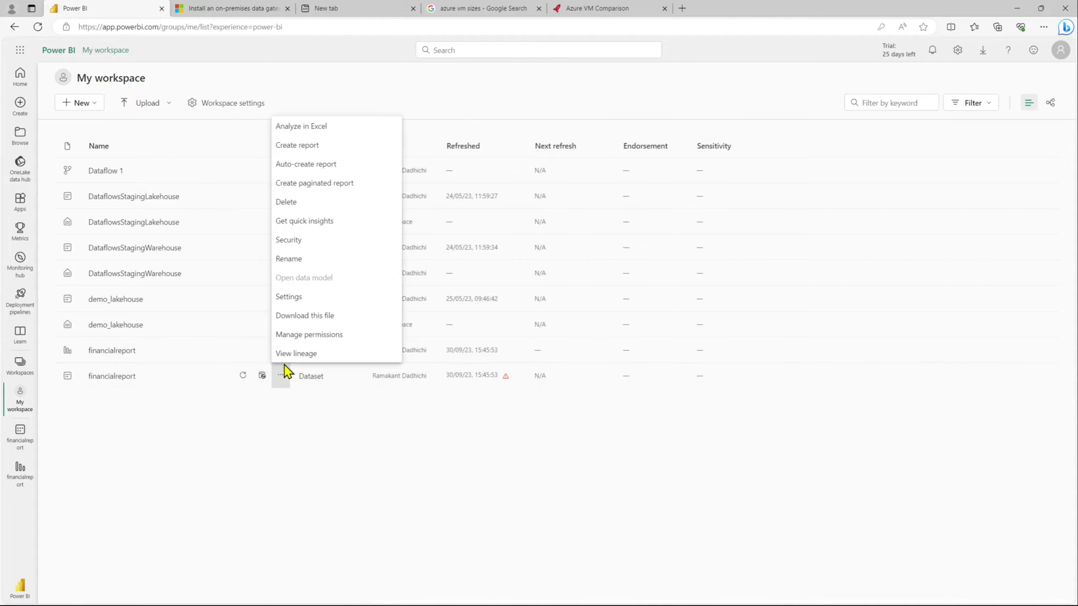
pyautogui.click(291, 297)
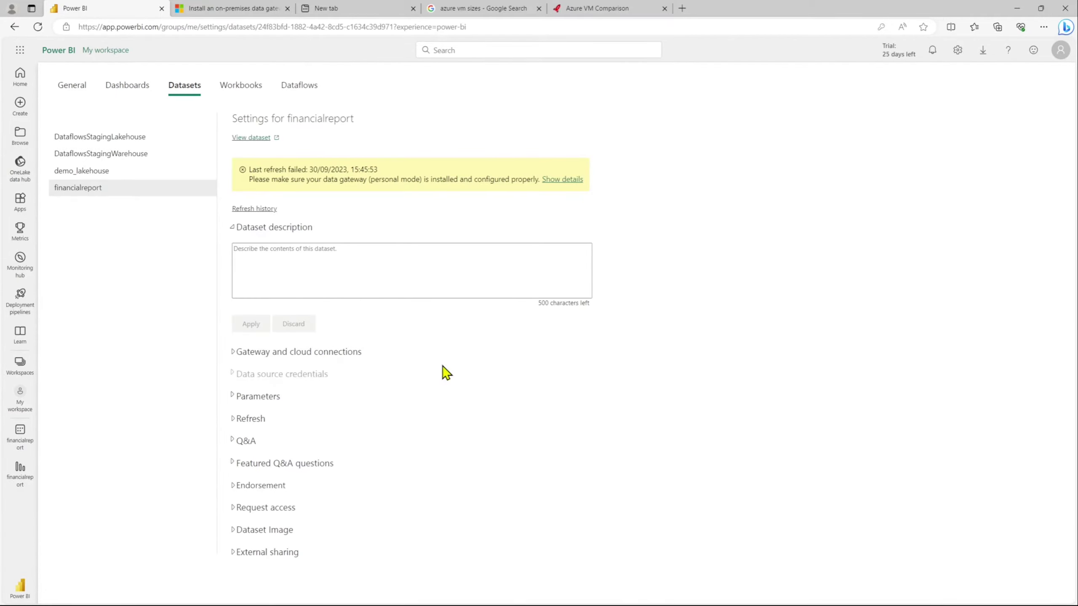
# Map financialreport's Excel source to Financial_xlsxfile, apply it, and view the refresh history
pyautogui.click(234, 353)
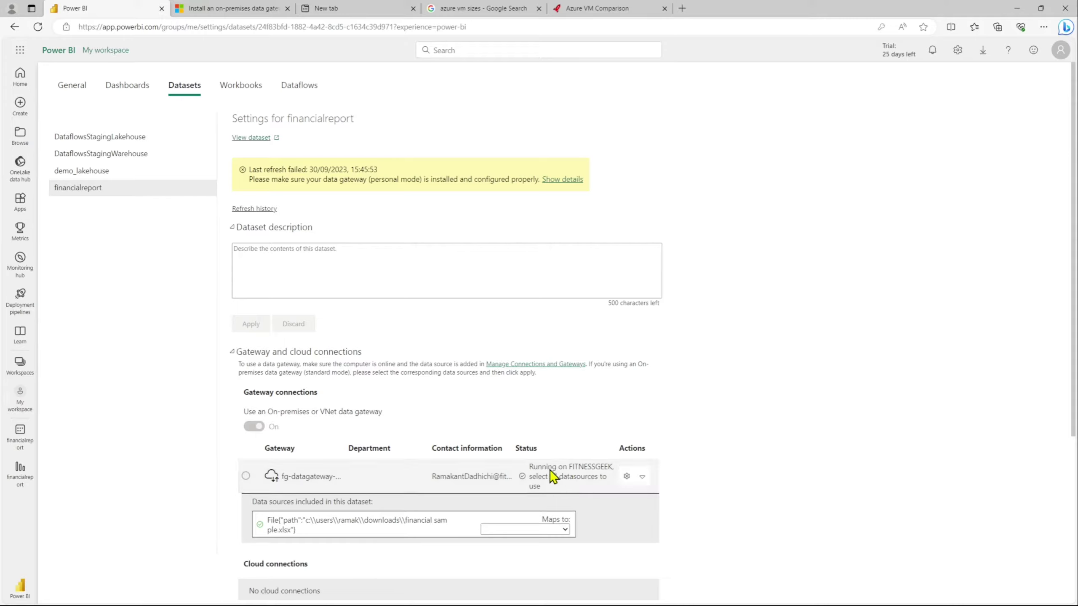
pyautogui.click(564, 529)
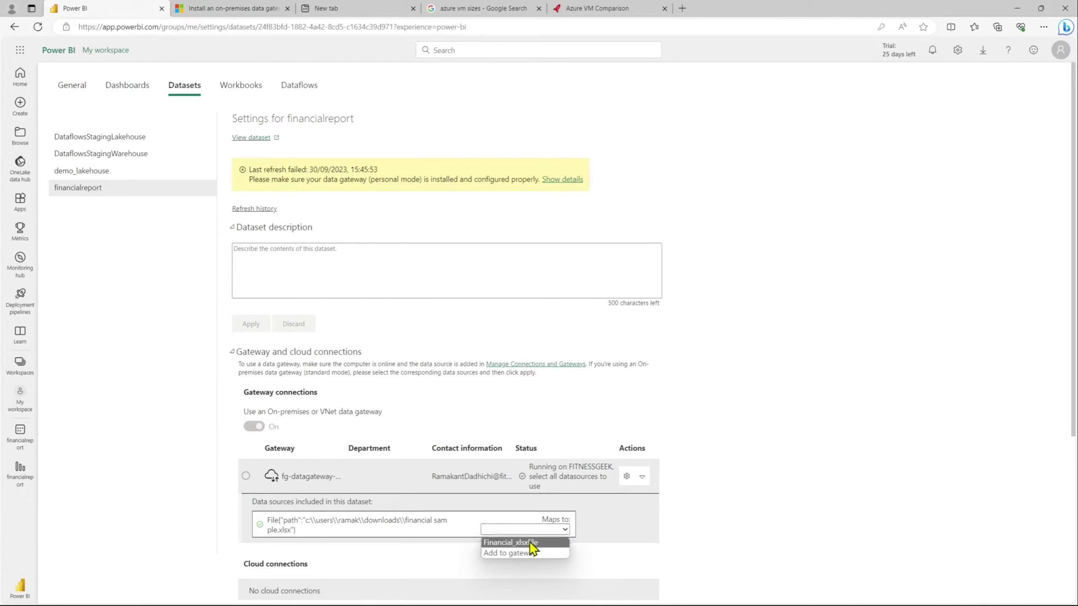
pyautogui.click(530, 543)
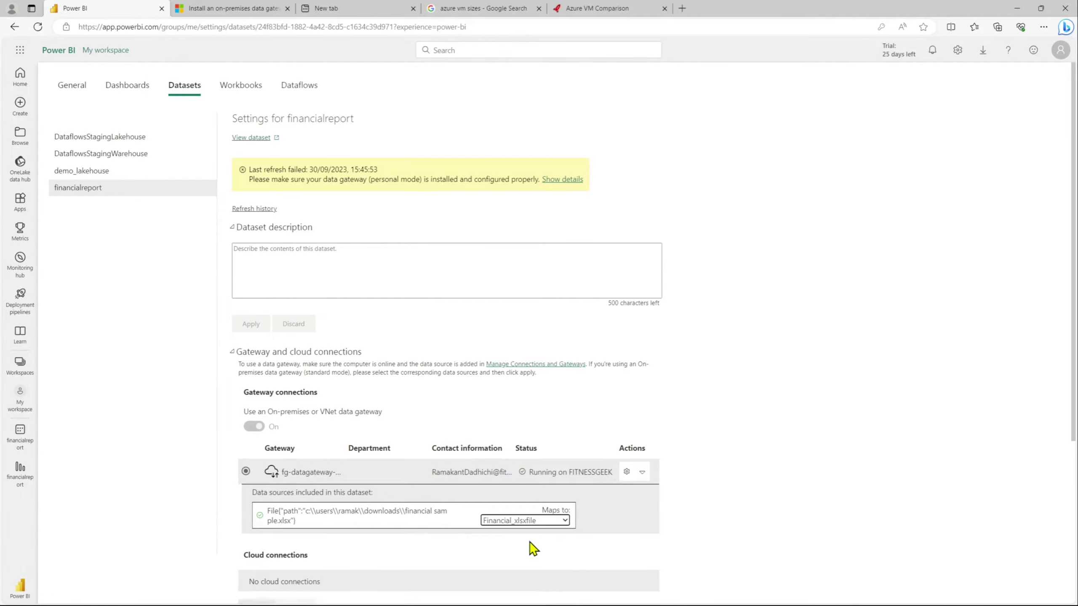
pyautogui.scroll(-4, 721, 467)
pyautogui.click(268, 445)
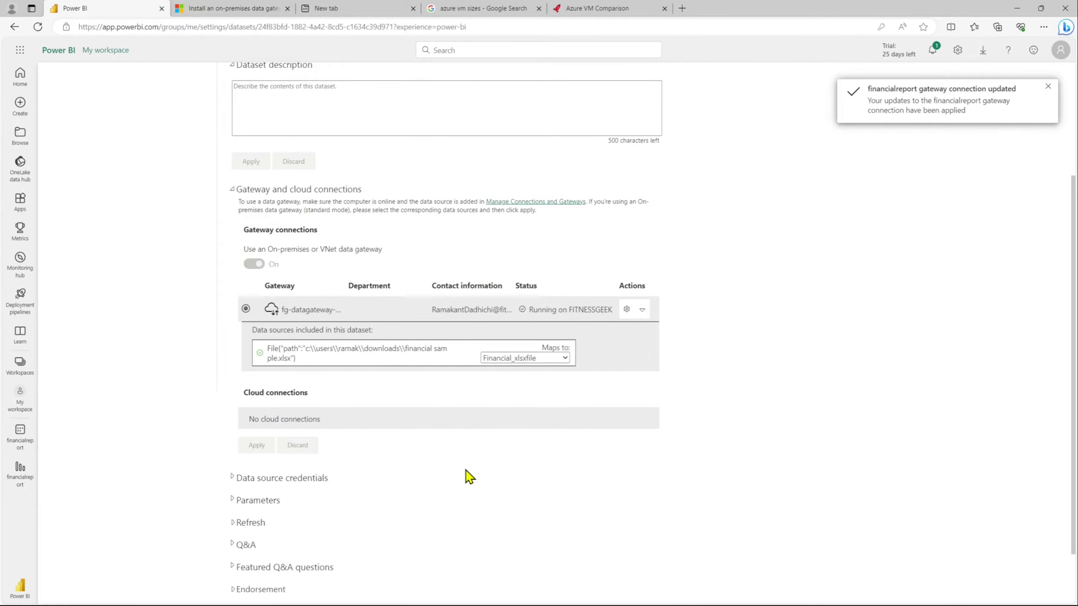
pyautogui.scroll(4, 469, 475)
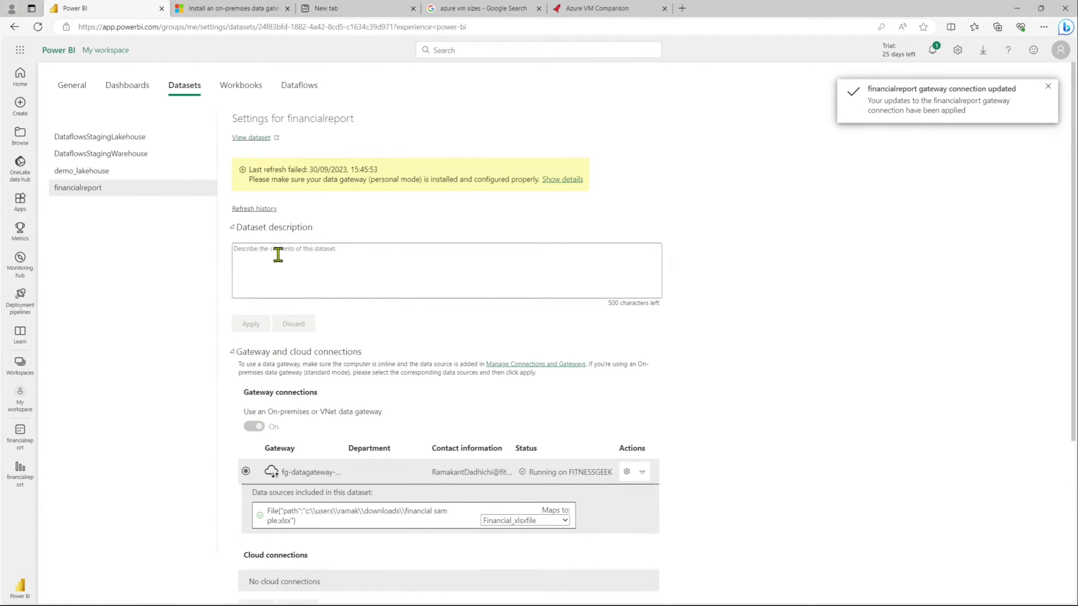
pyautogui.click(254, 208)
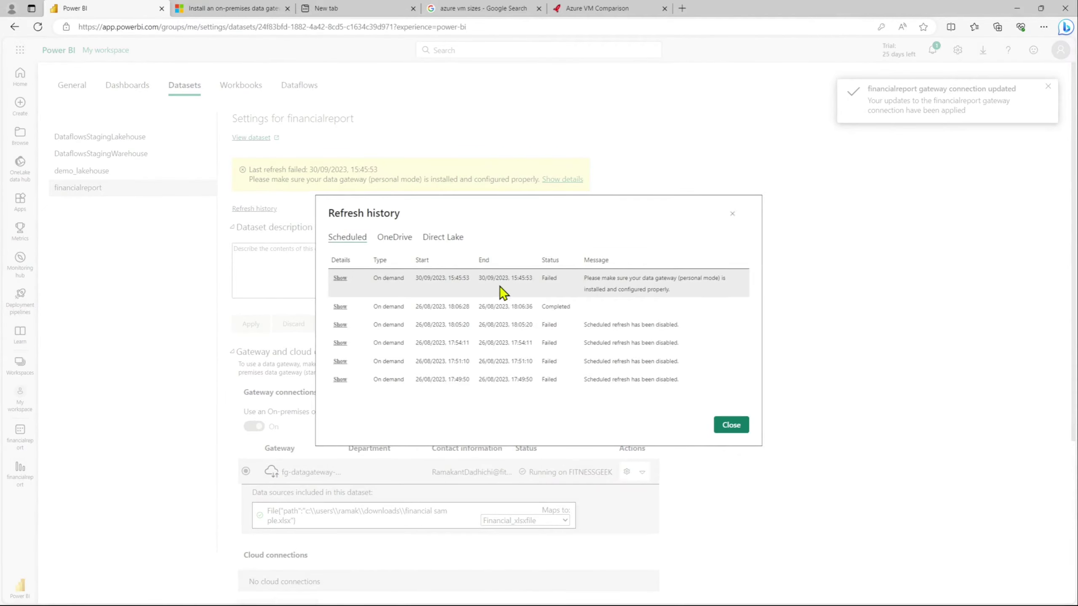
# Refresh financialreport now and confirm its refreshed time reads 30/09/23, 16:08:33
pyautogui.click(731, 426)
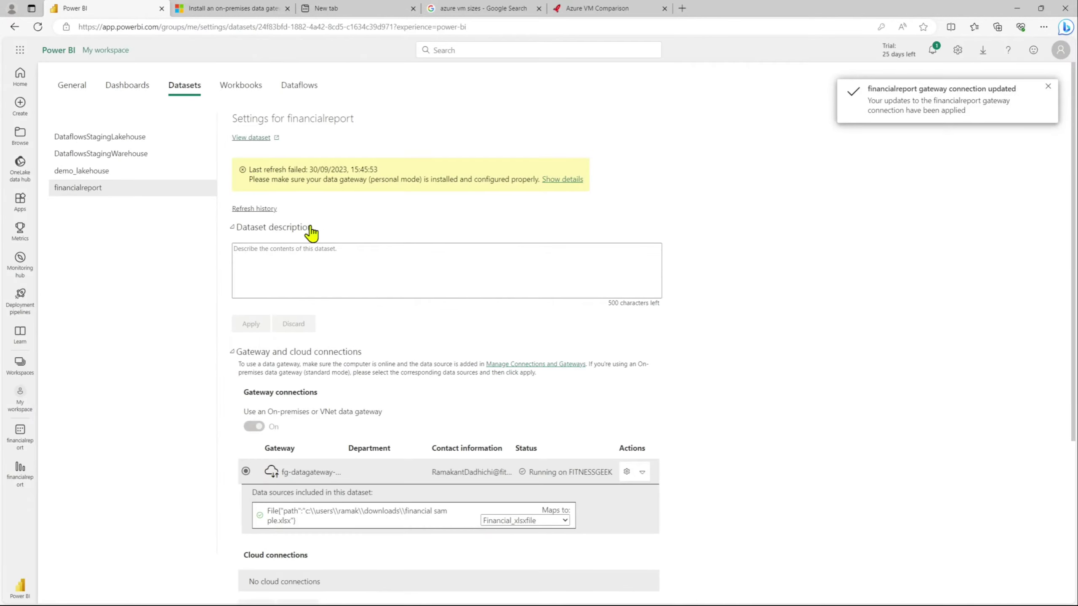
pyautogui.click(21, 444)
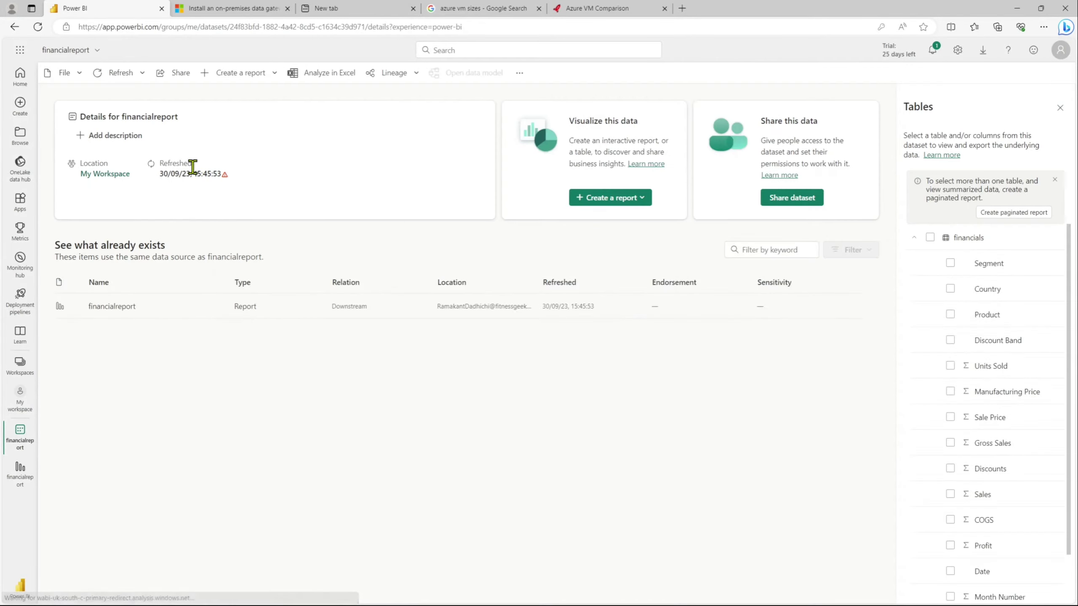
pyautogui.click(131, 75)
pyautogui.click(135, 95)
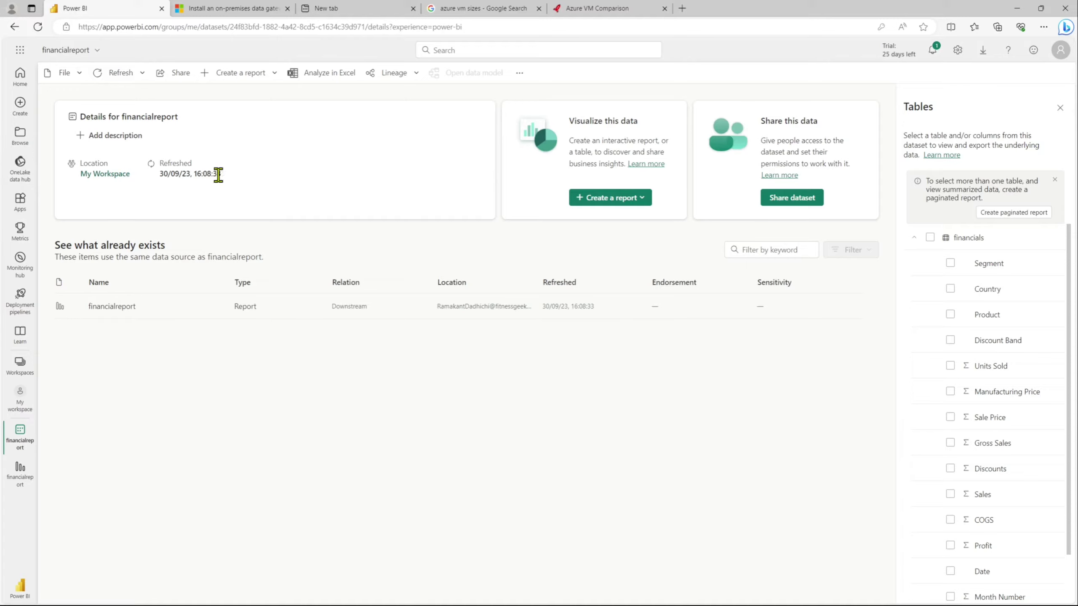
pyautogui.moveTo(174, 173); pyautogui.dragTo(221, 174)
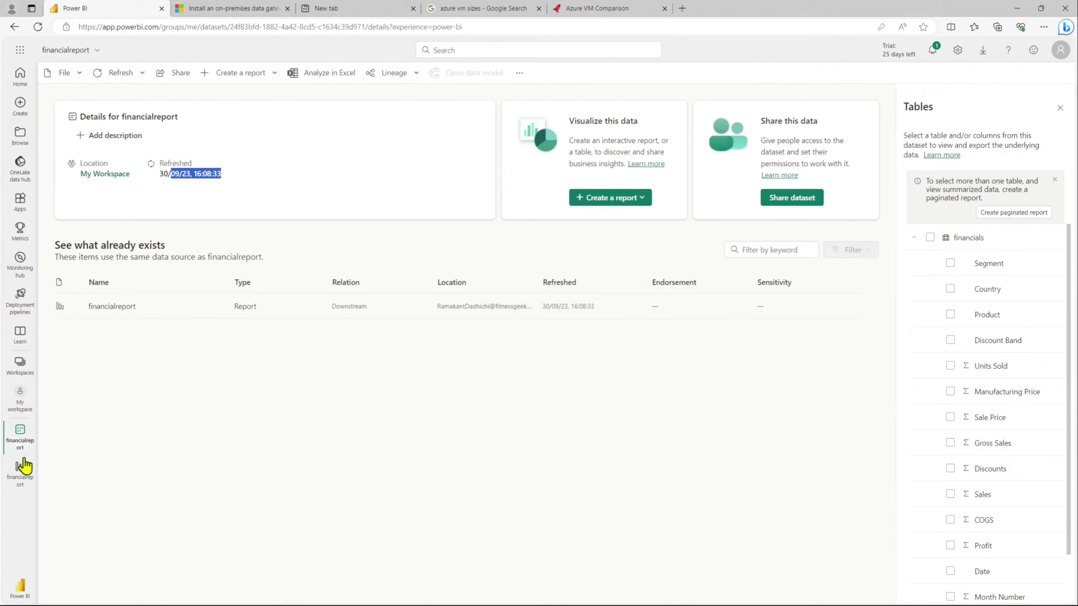
pyautogui.click(19, 401)
pyautogui.click(282, 377)
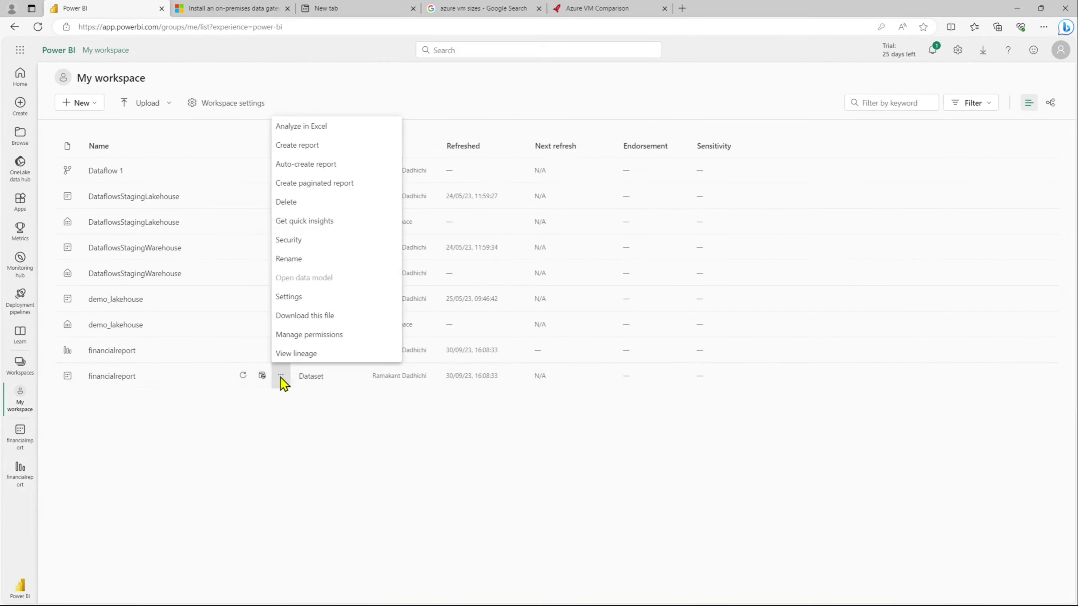
# Check financialreport's refresh history for the Completed 30/09/2023 16:08:33 on-demand refresh
pyautogui.click(291, 299)
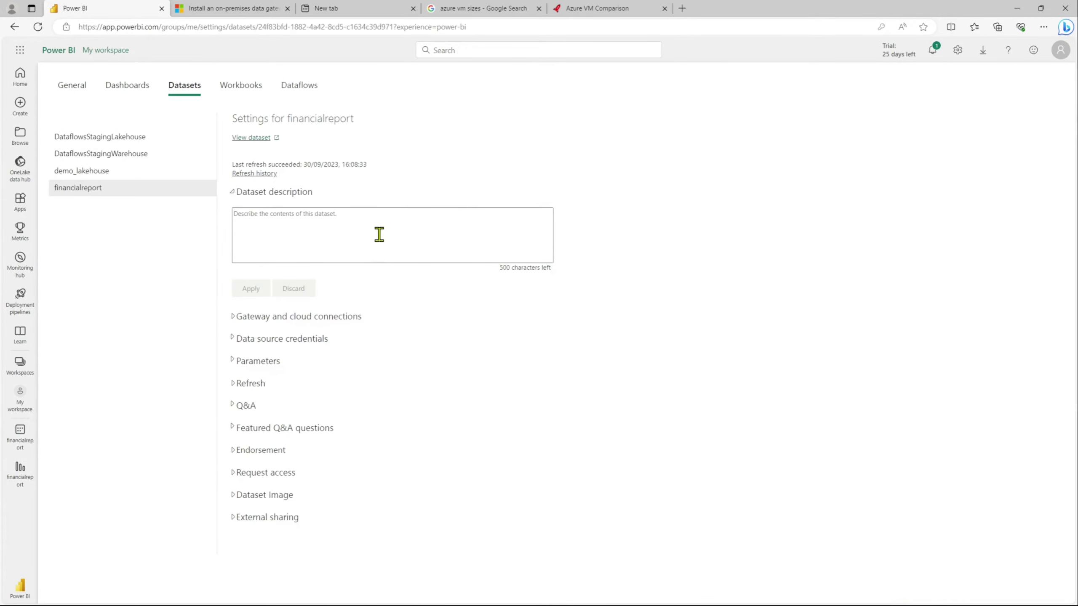
pyautogui.click(254, 173)
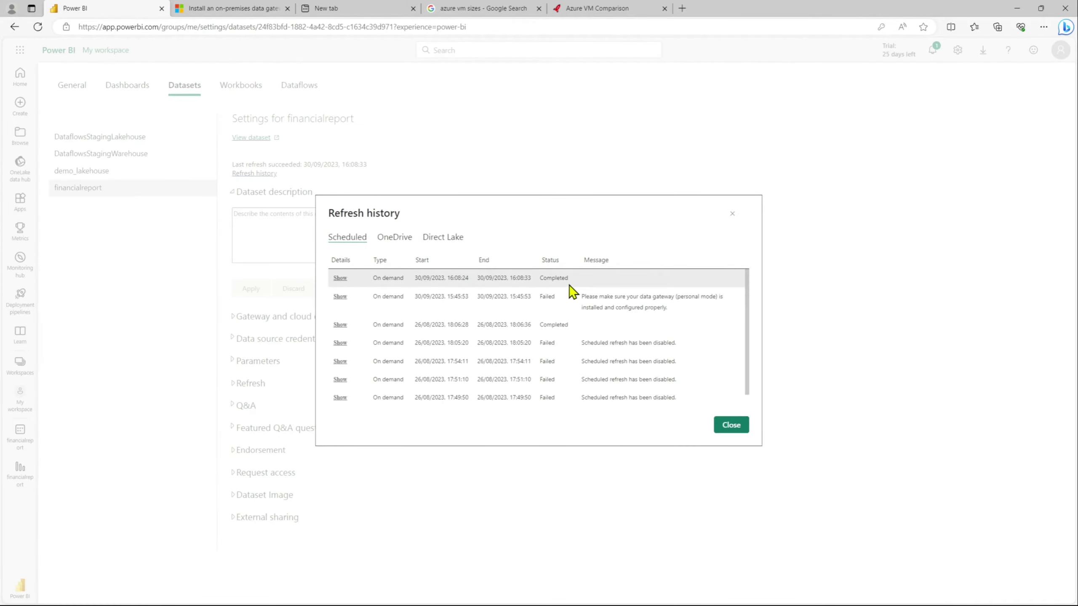
pyautogui.moveTo(572, 282); pyautogui.dragTo(372, 281)
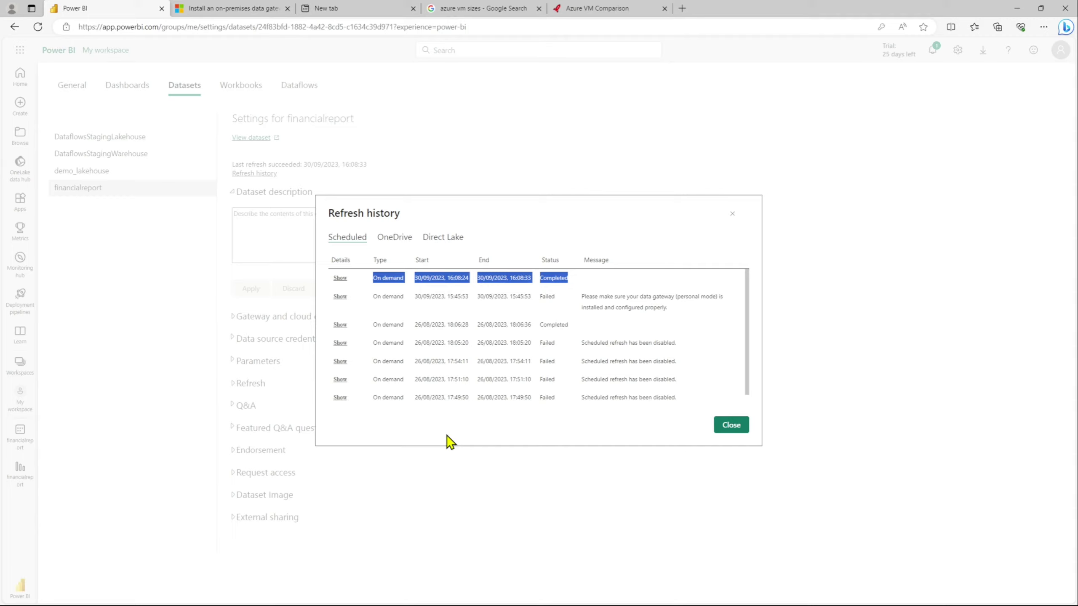